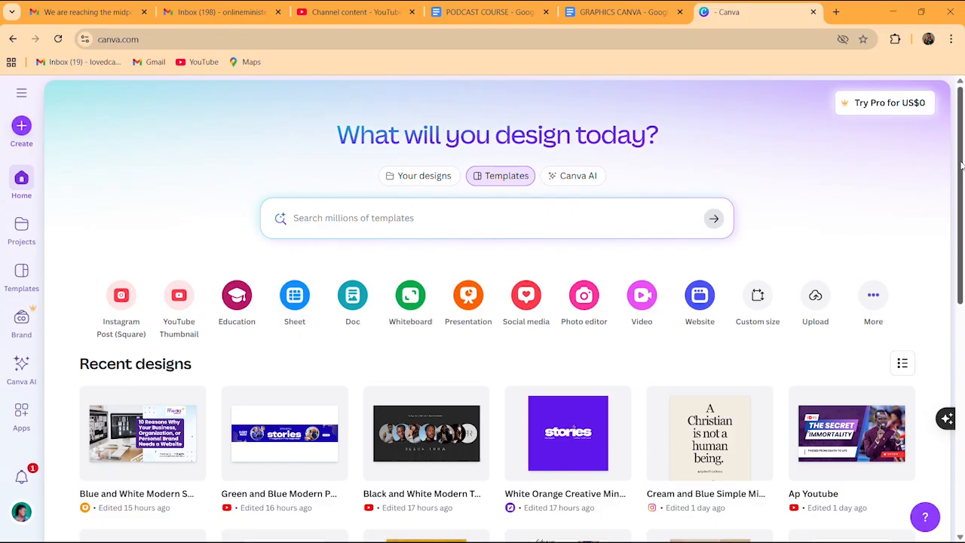
Start a new blank 1280 × 720 px YouTube Thumbnail design from Create
drag(961, 164, 963, 235)
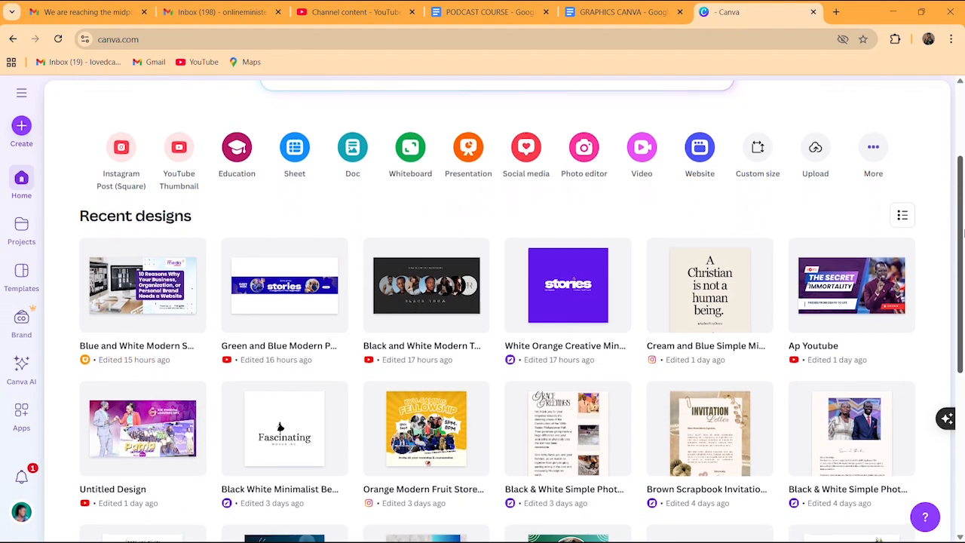
drag(963, 236, 962, 198)
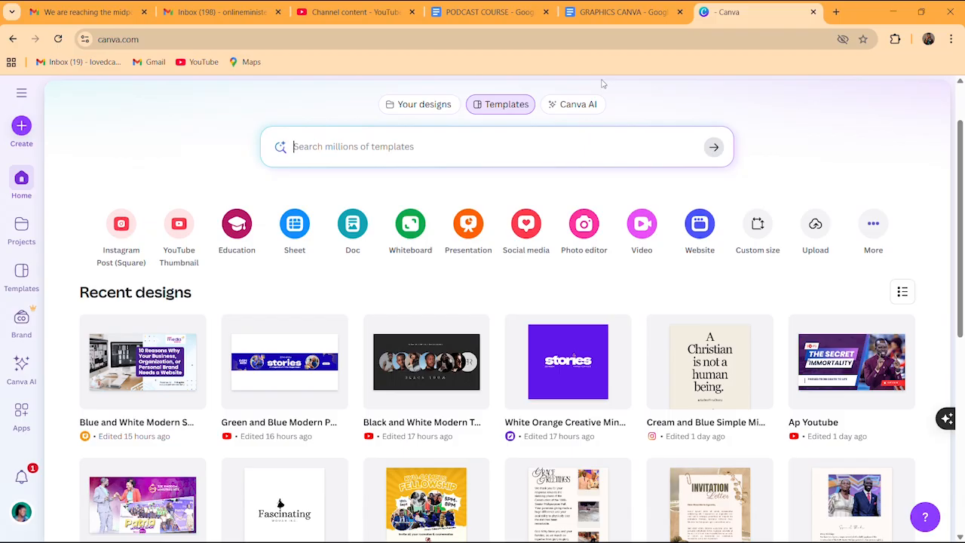
click(19, 128)
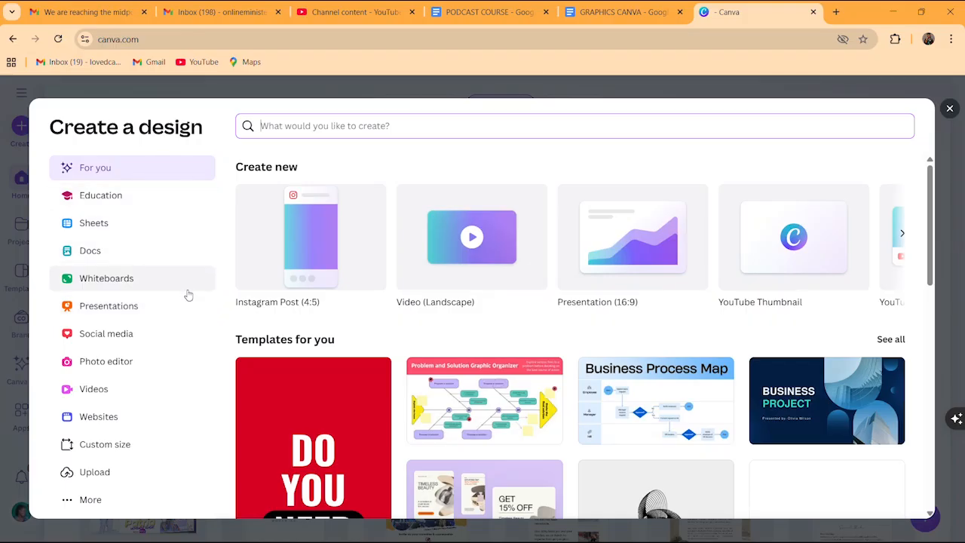
click(788, 241)
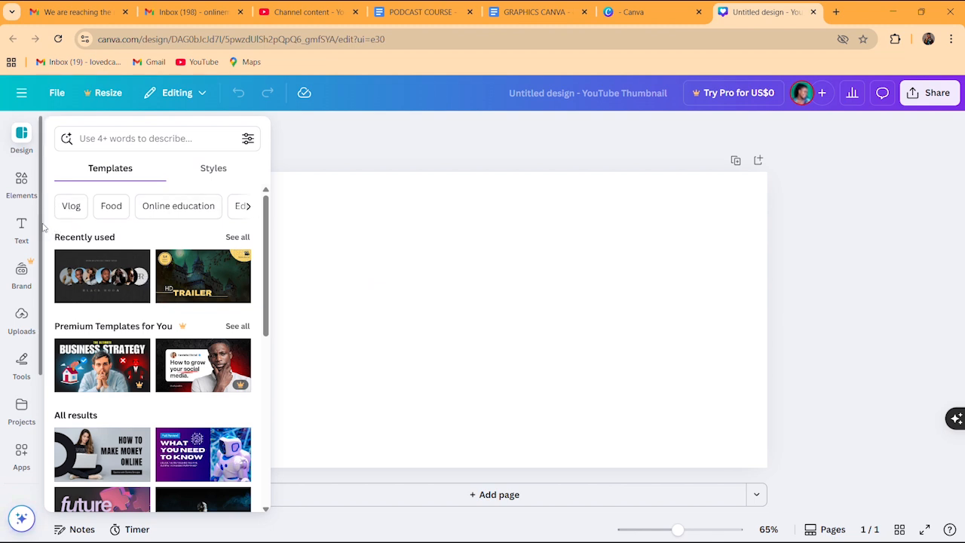
Dock the YouTube Thumbnail templates list beside the blank white page
scroll(43, 228, down, 3)
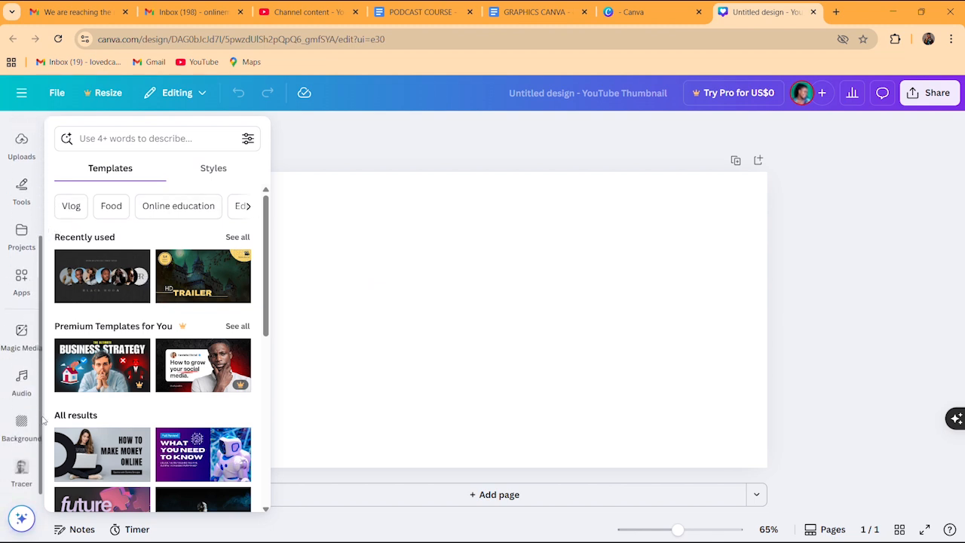
scroll(41, 376, up, 3)
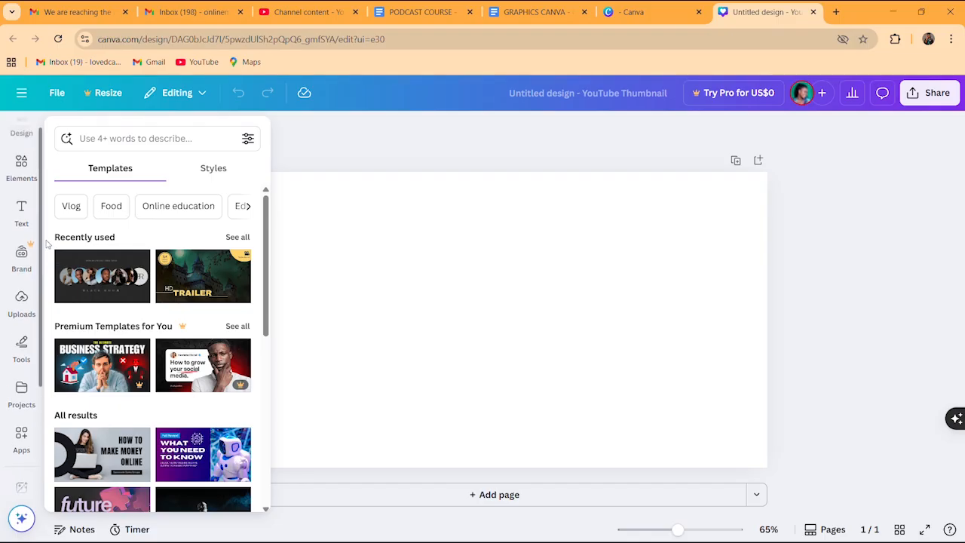
drag(46, 241, 44, 210)
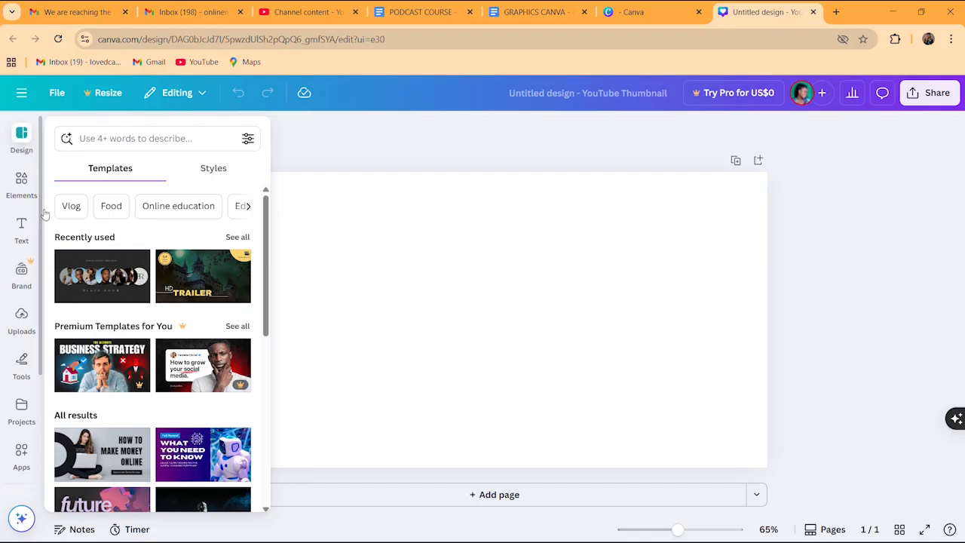
click(21, 134)
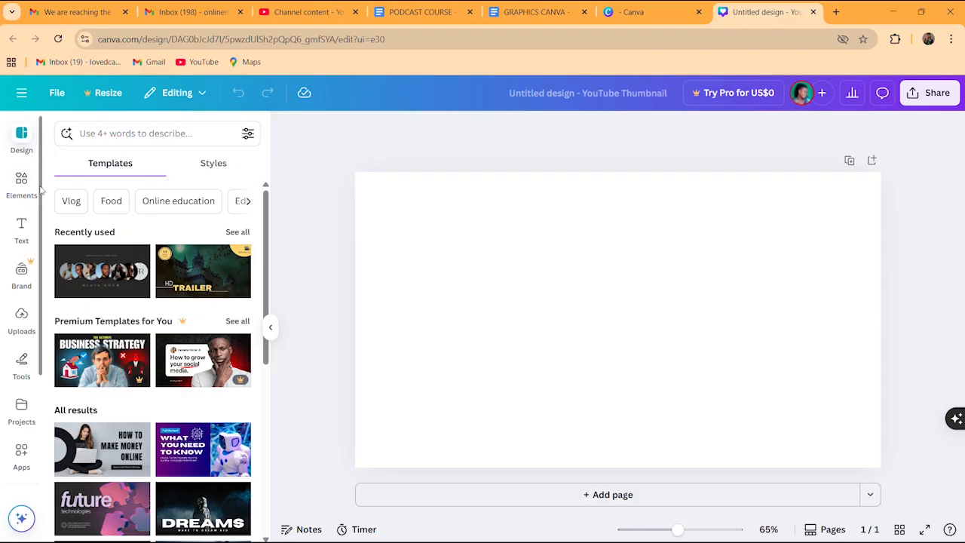
scroll(38, 194, down, 5)
scroll(36, 196, up, 5)
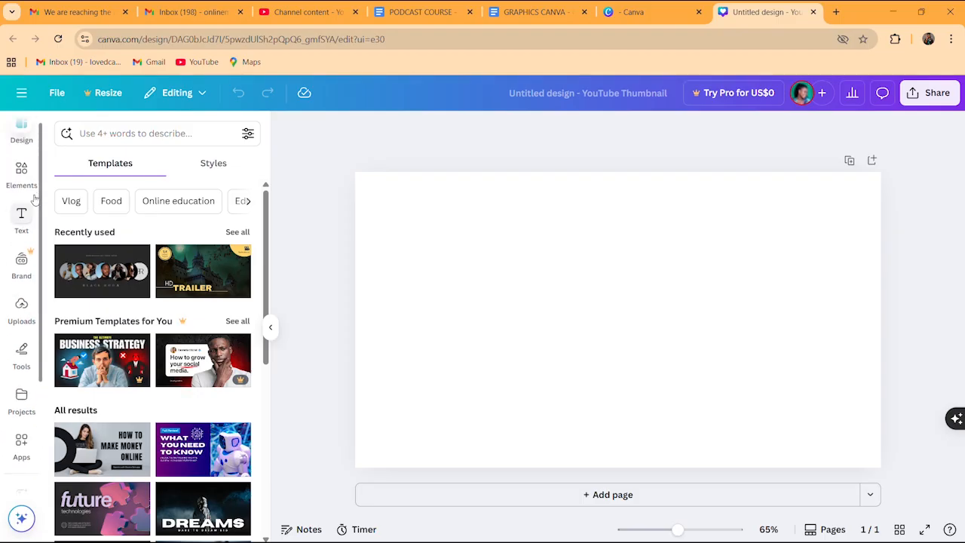
Open the Elements library and activate its search box showing recent searches and categories
click(21, 184)
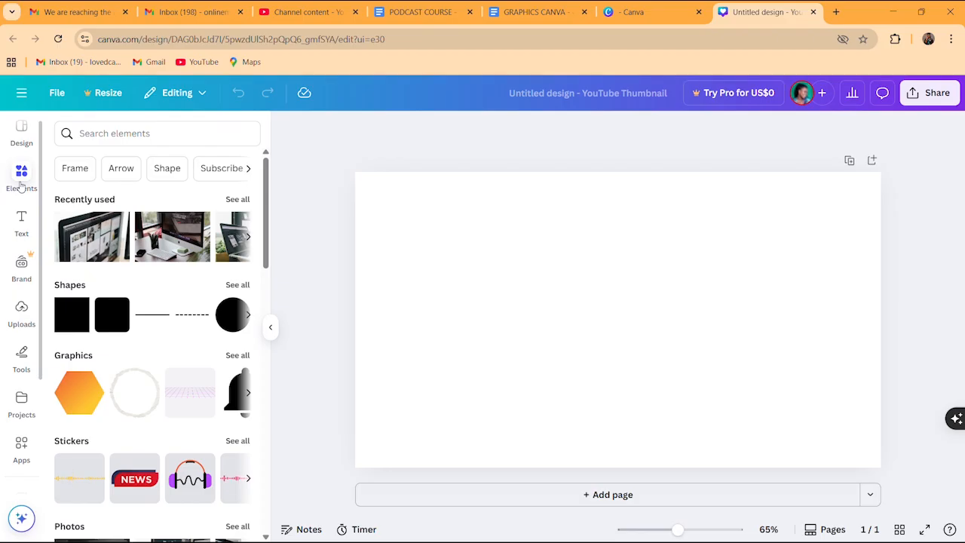
click(21, 174)
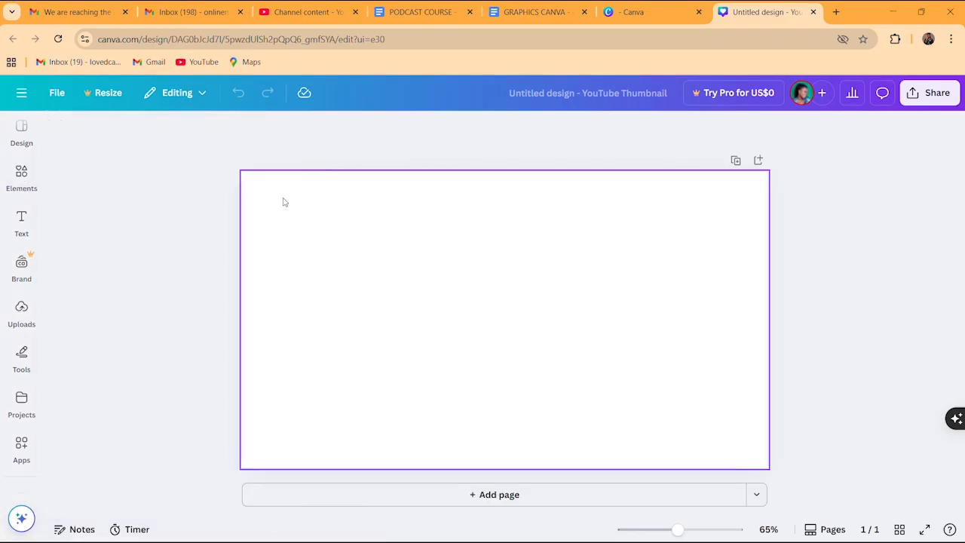
click(21, 175)
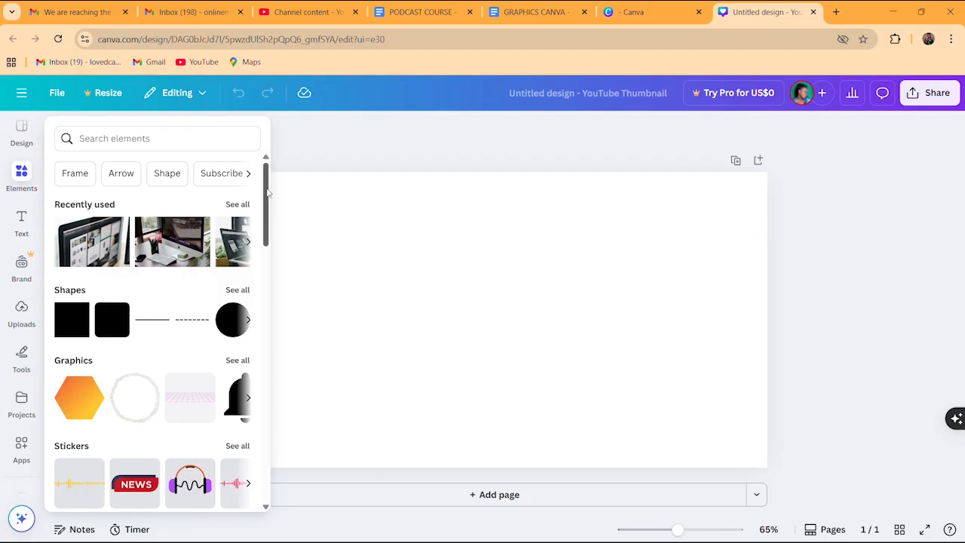
drag(268, 193, 275, 472)
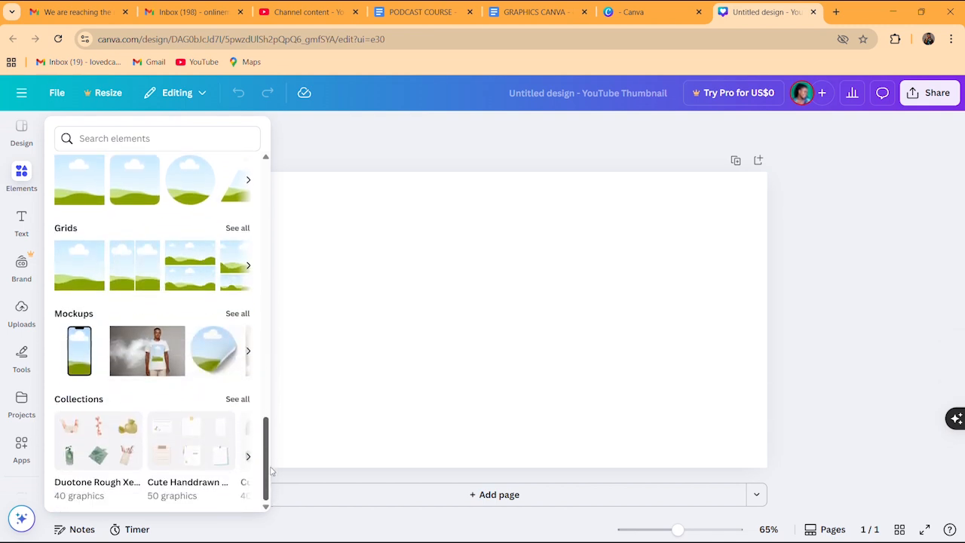
drag(272, 467, 289, 183)
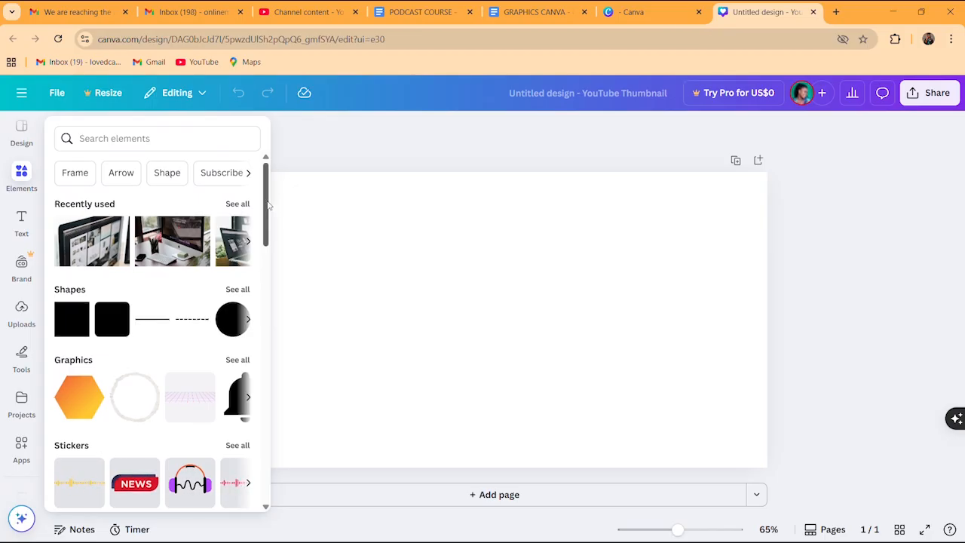
drag(268, 205, 267, 241)
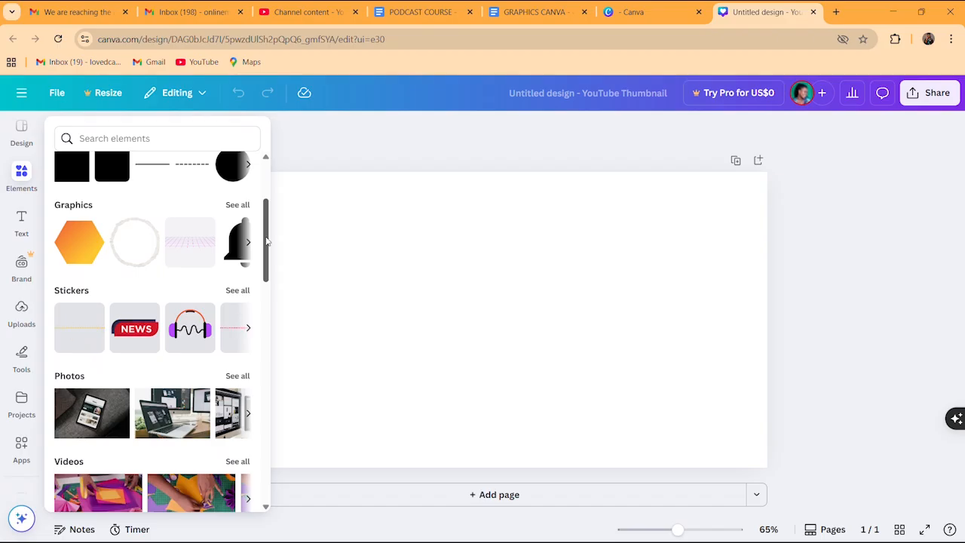
scroll(267, 241, up, 3)
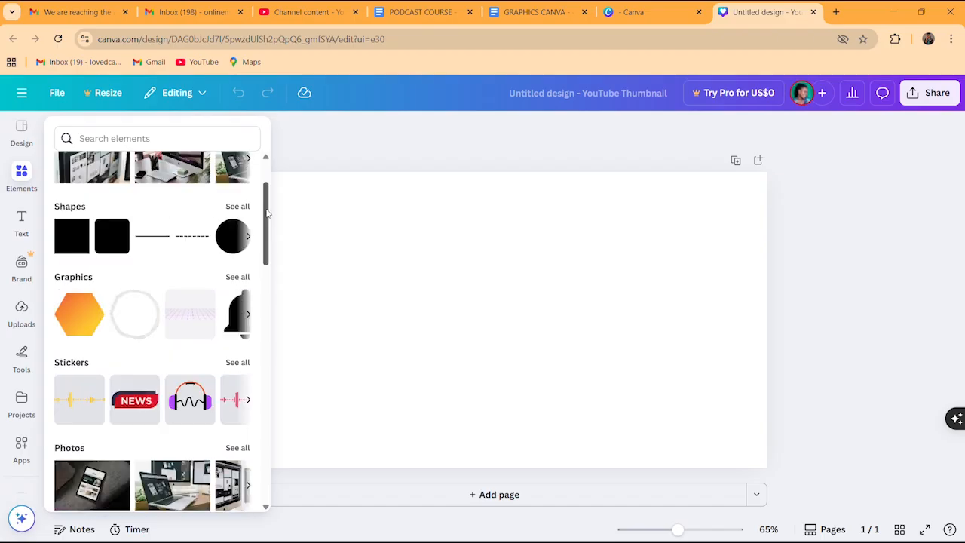
click(171, 134)
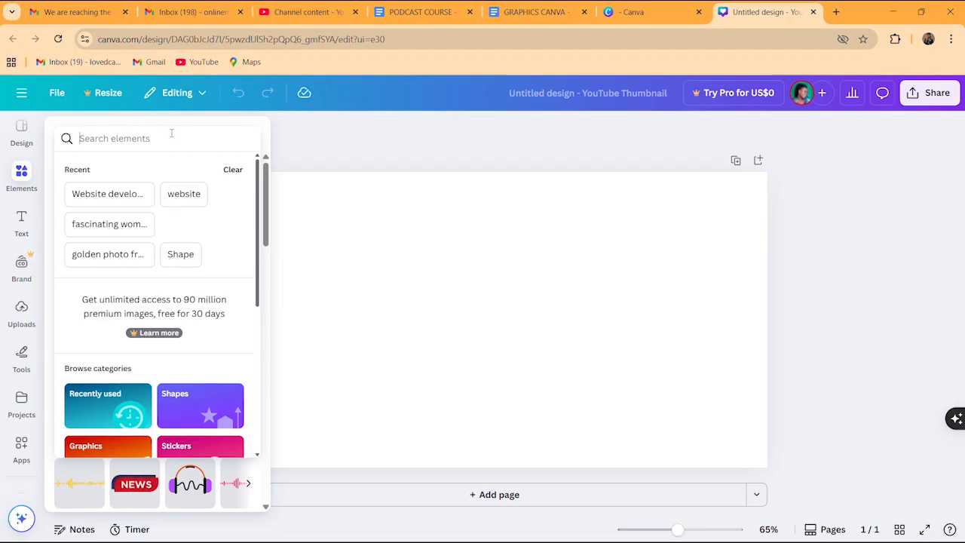
Search elements for 'social media' and show all Graphics results
text(social md)
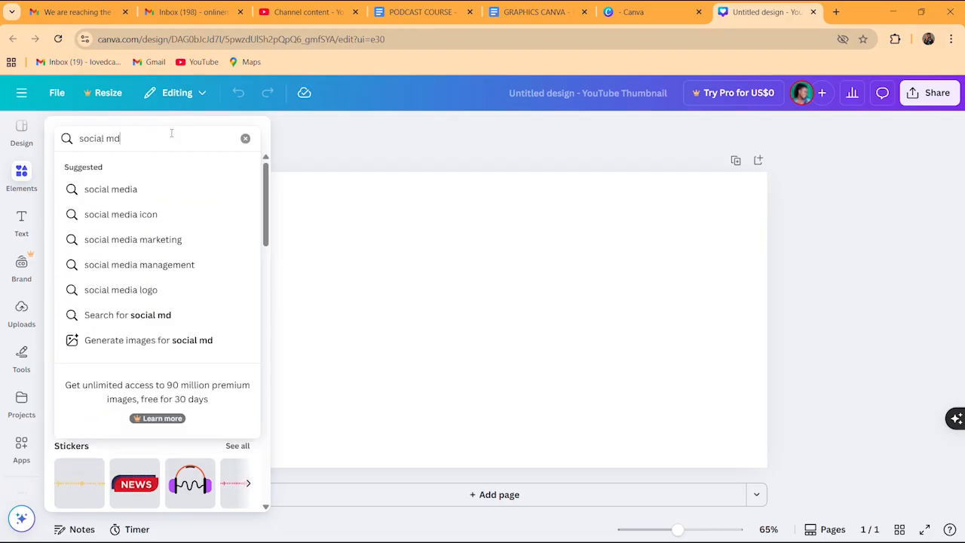
key(BackSpace)
text(edia)
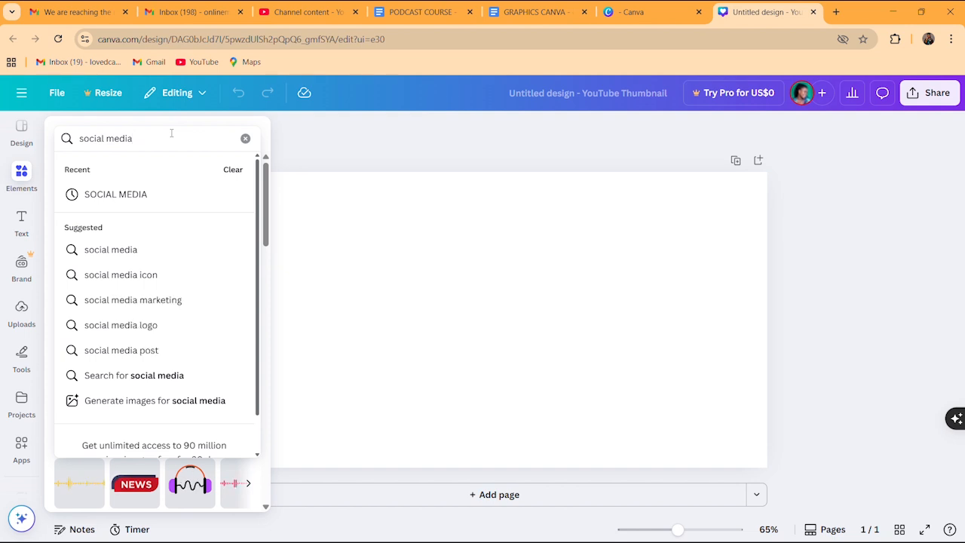
key(Return)
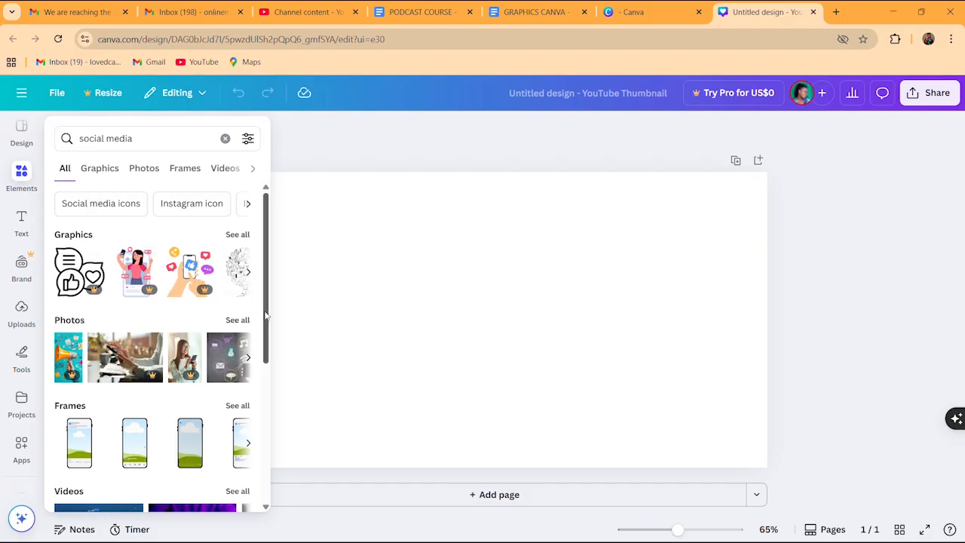
scroll(266, 316, down, 3)
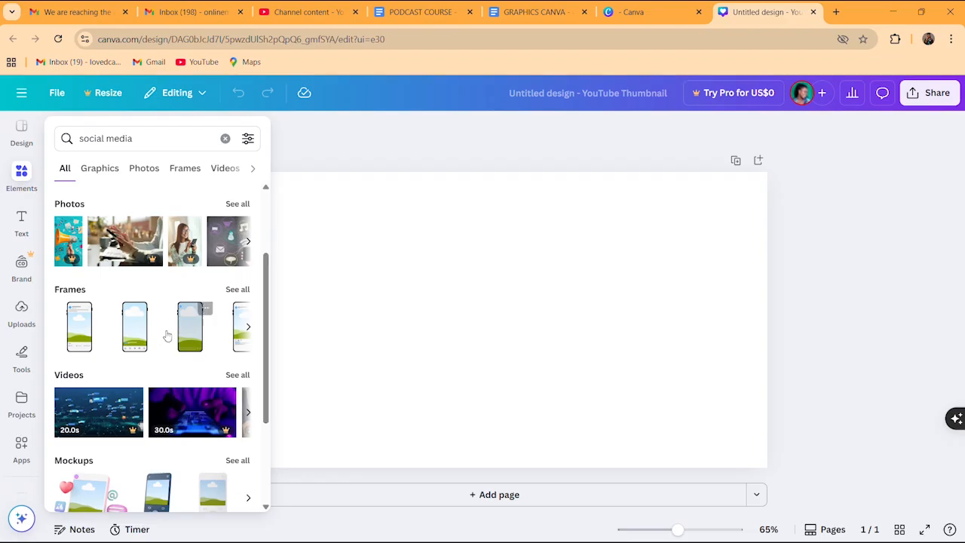
drag(267, 343, 280, 208)
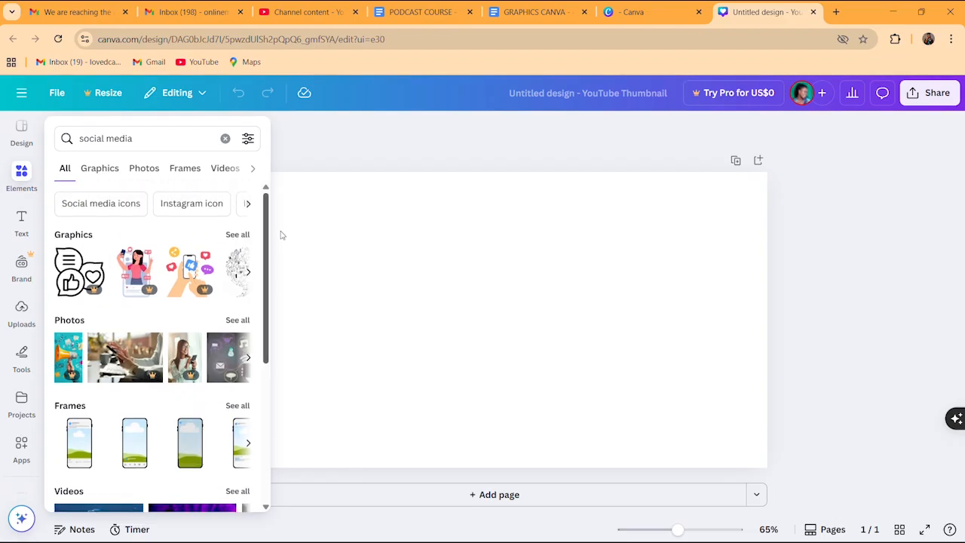
click(238, 235)
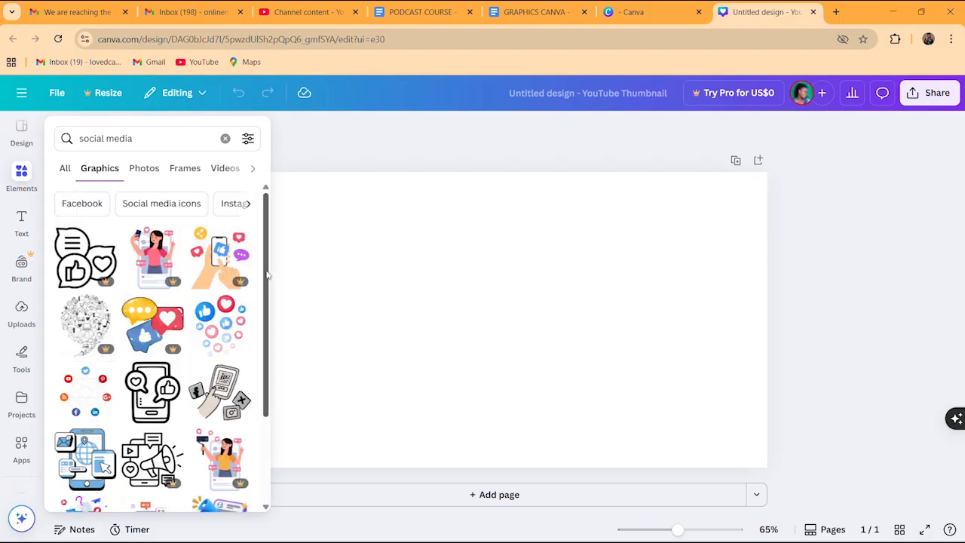
drag(267, 275, 263, 308)
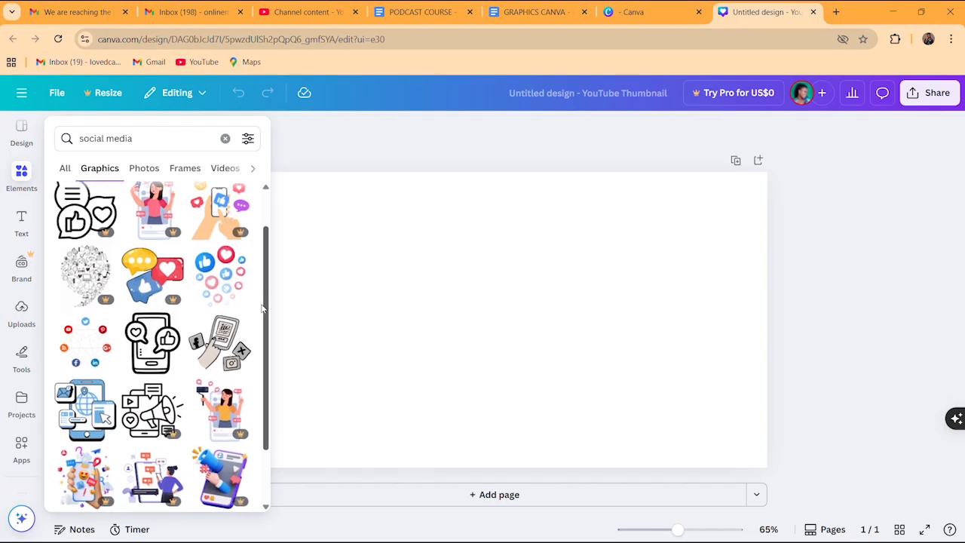
Add the social media icon circle graphic, enlarge it, and place it upper-left
click(105, 332)
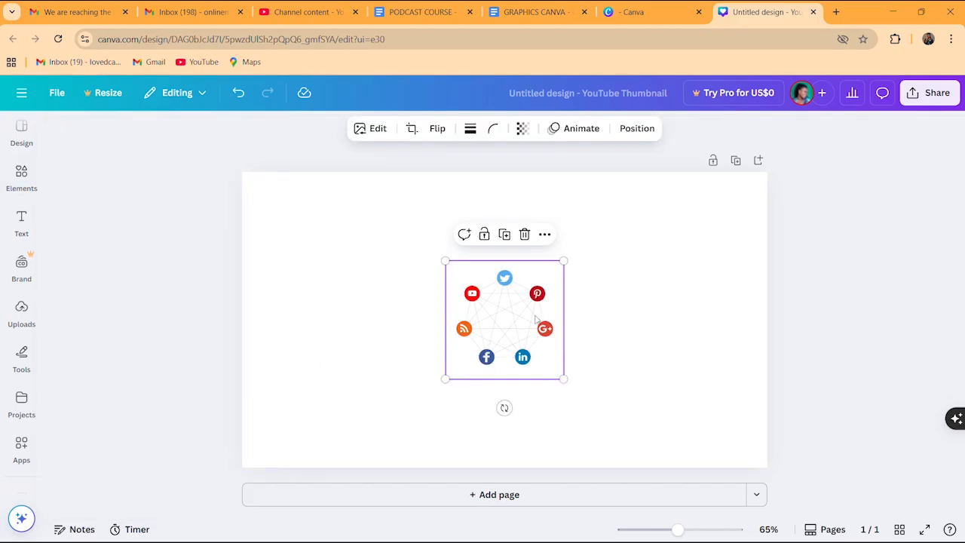
drag(544, 326, 426, 306)
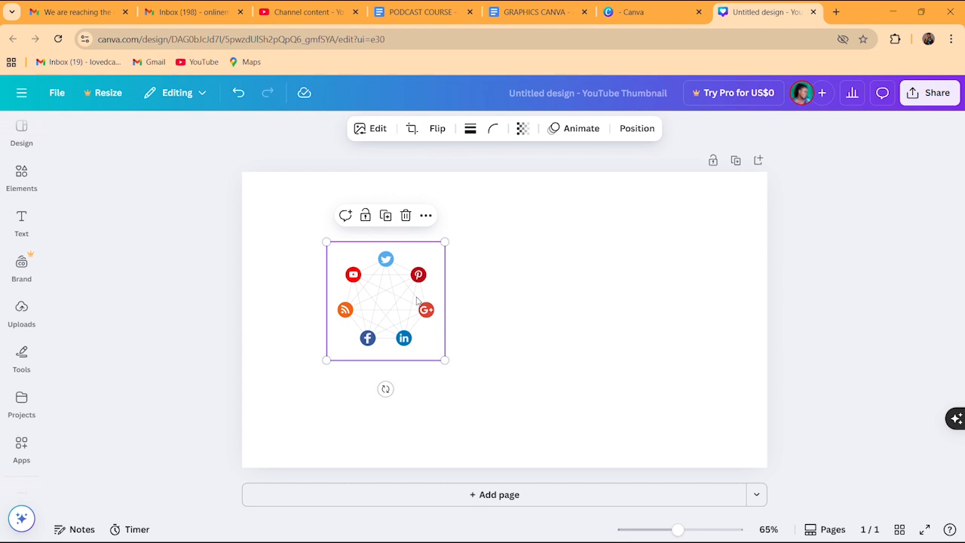
drag(443, 358, 494, 410)
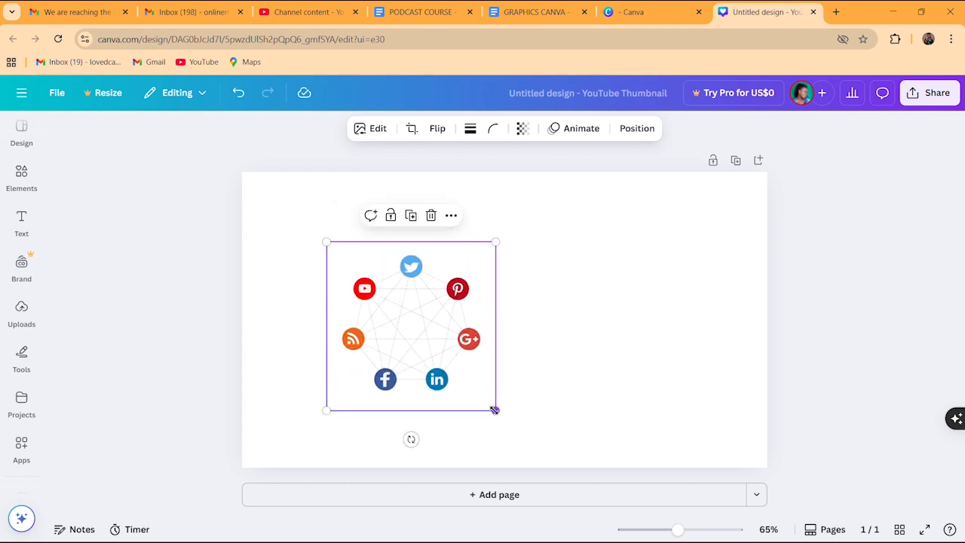
drag(433, 349, 393, 335)
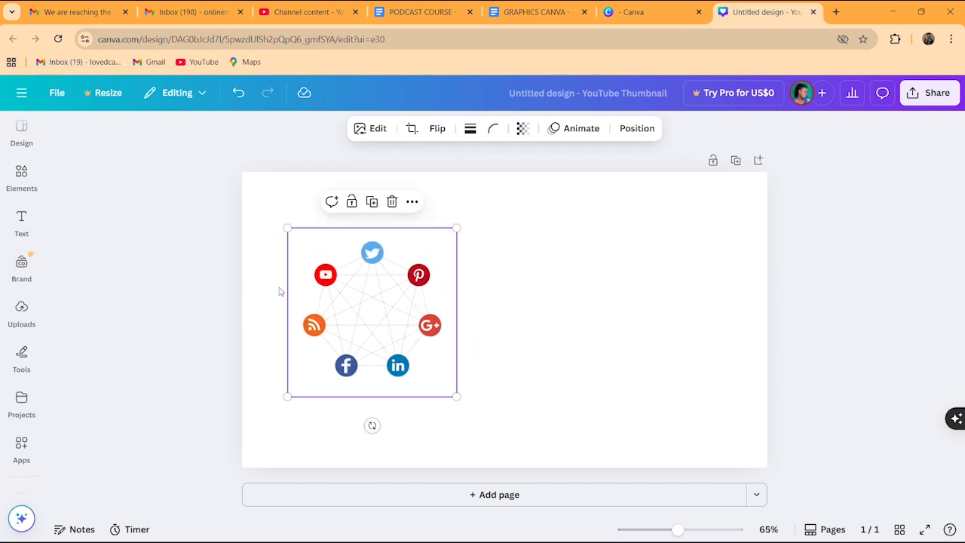
click(22, 185)
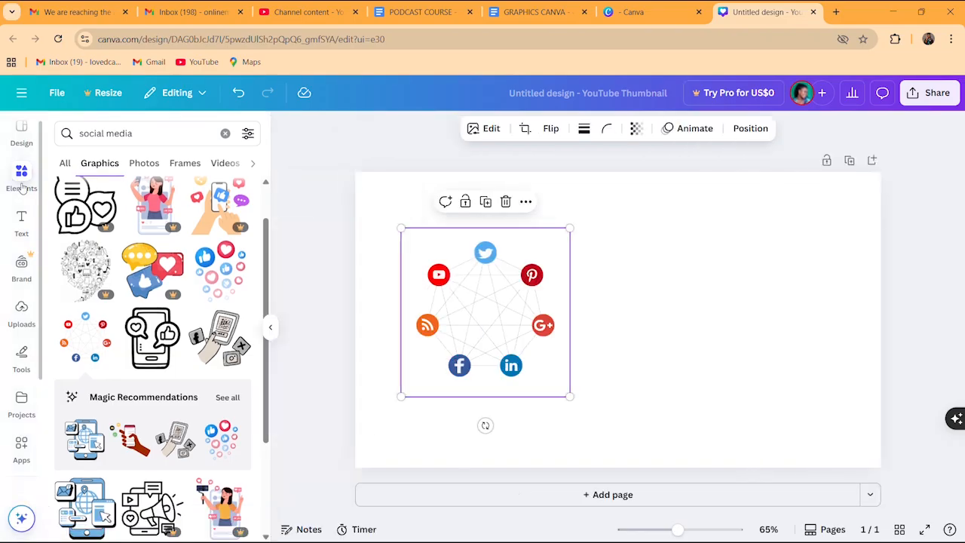
Add the like-and-heart icons and a shrunken megaphone-woman post, aligning three graphics in a row
click(226, 272)
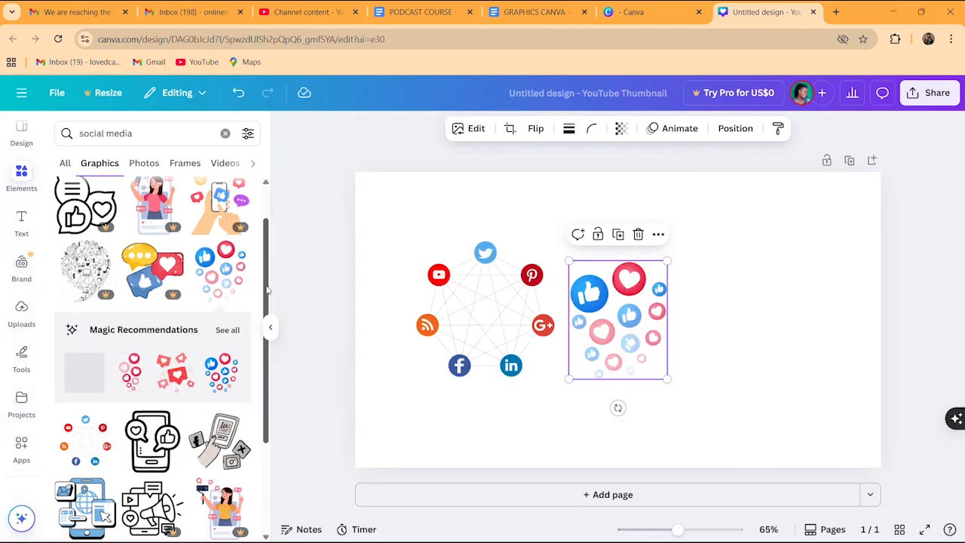
scroll(267, 289, down, 3)
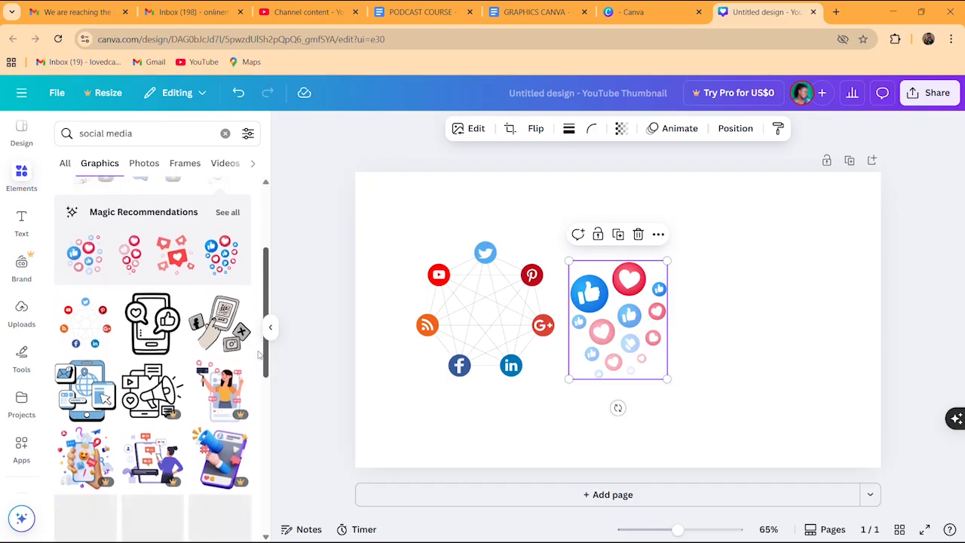
scroll(255, 384, down, 2)
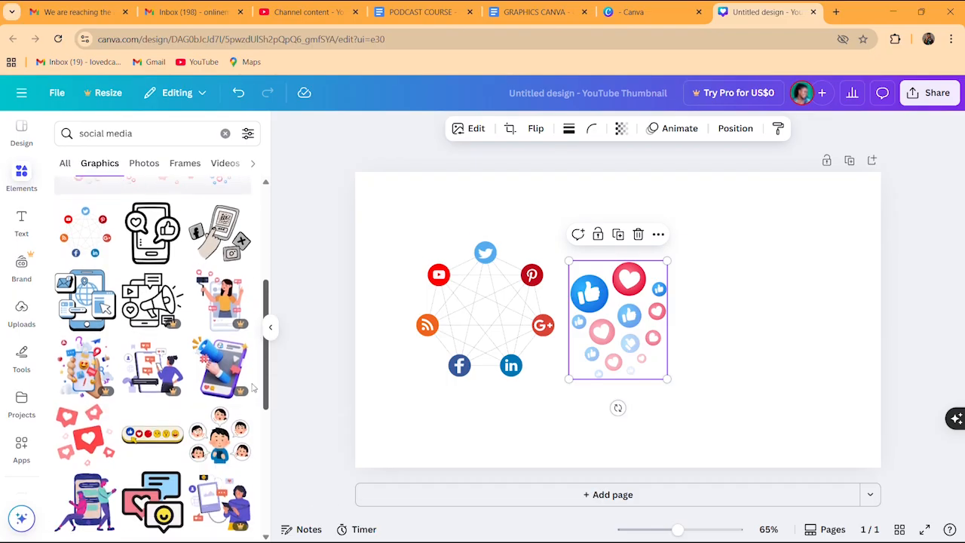
scroll(254, 422, down, 2)
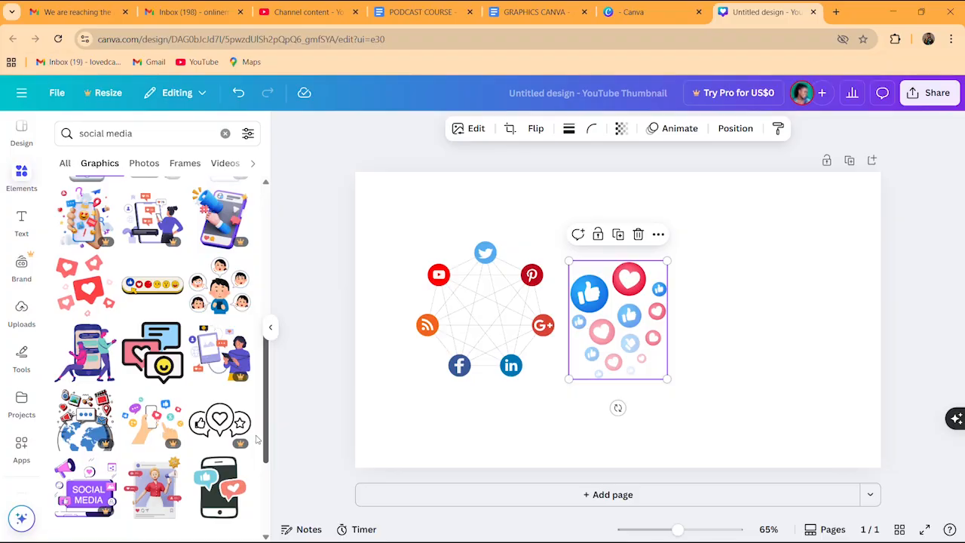
click(164, 489)
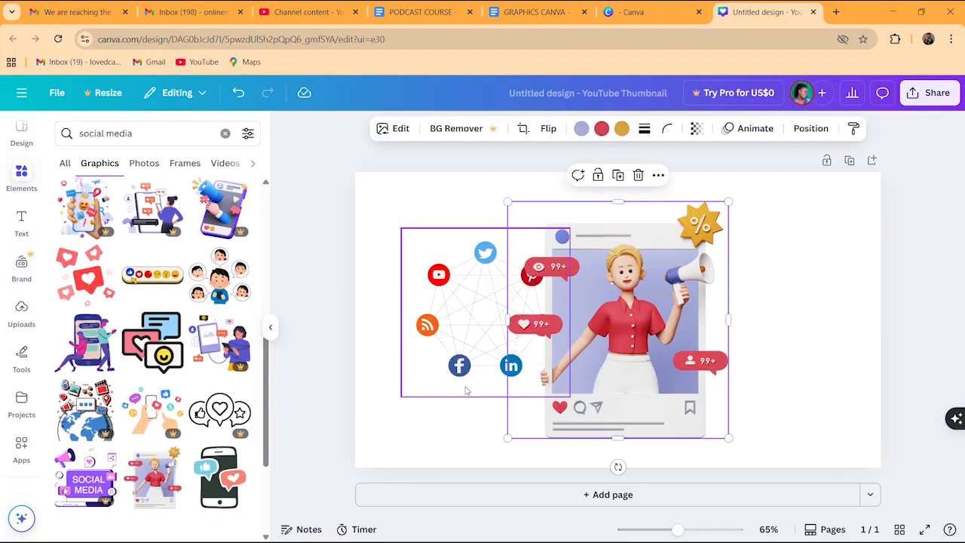
drag(508, 202, 597, 298)
drag(693, 367, 793, 304)
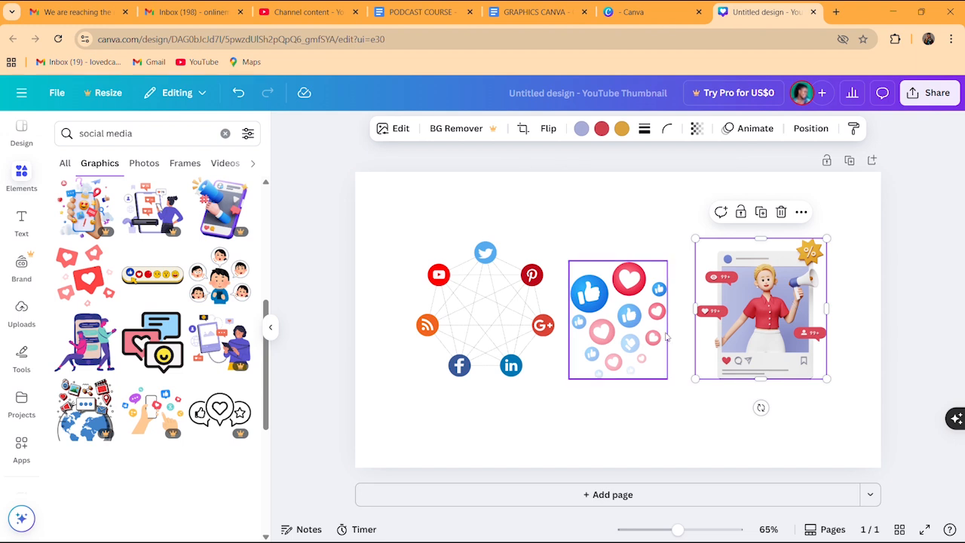
drag(646, 323, 649, 316)
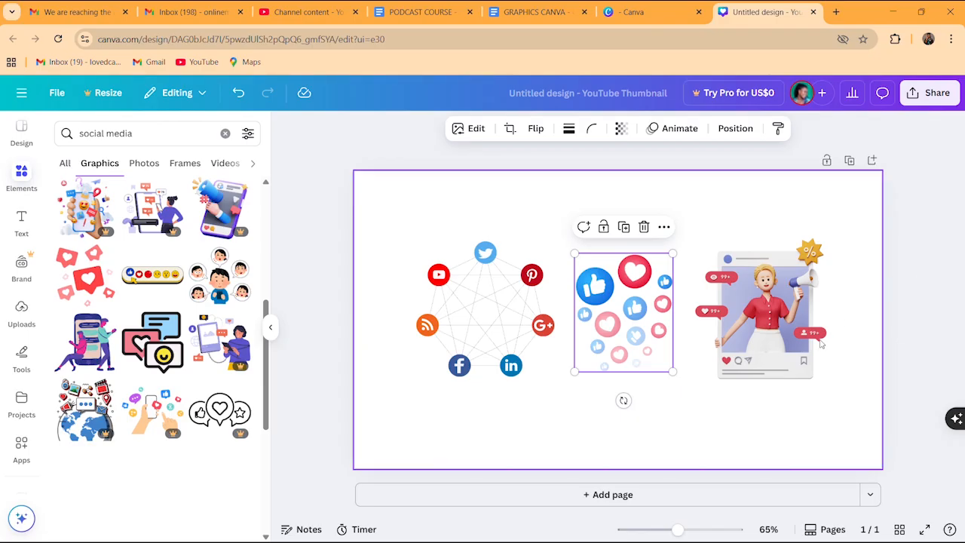
click(704, 439)
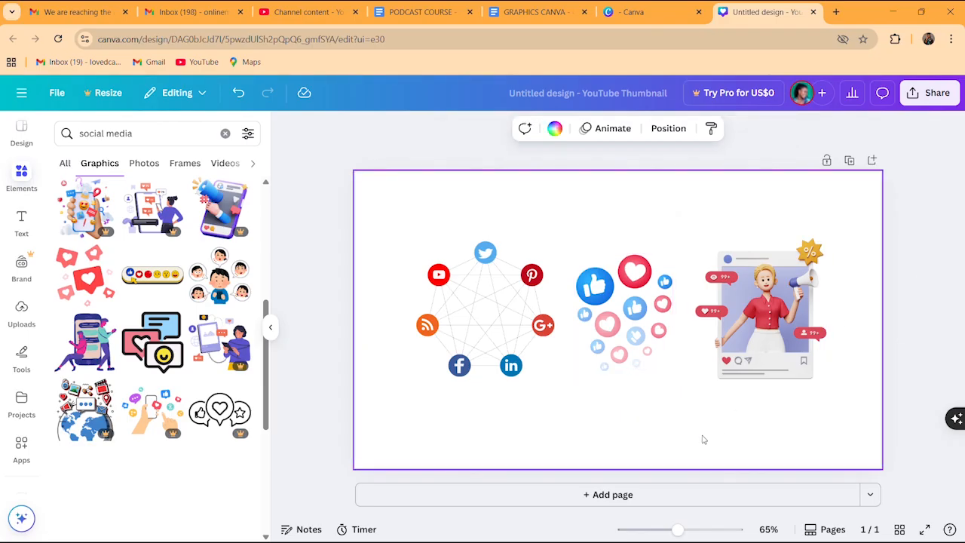
Add page 2 and place a shrunken car-and-phone photo in its top-left corner
click(608, 494)
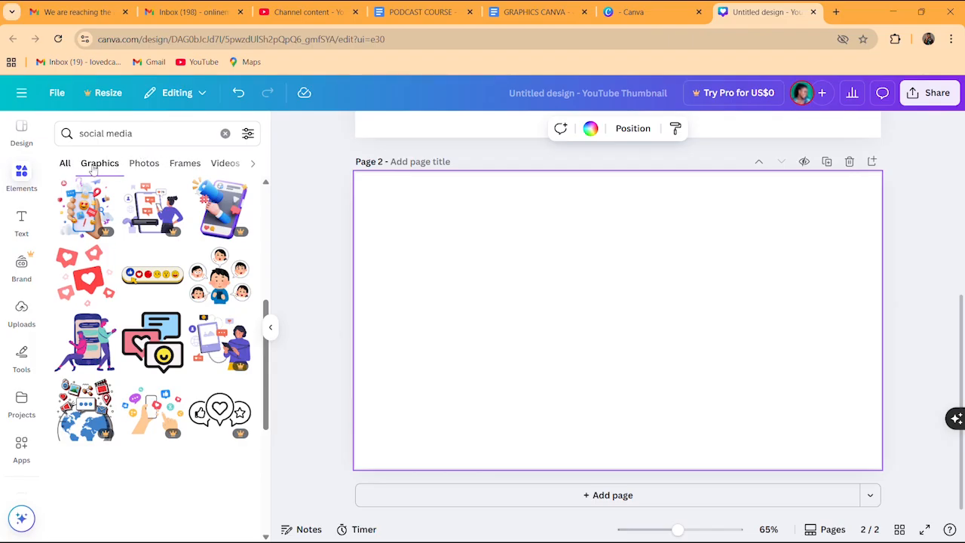
click(143, 165)
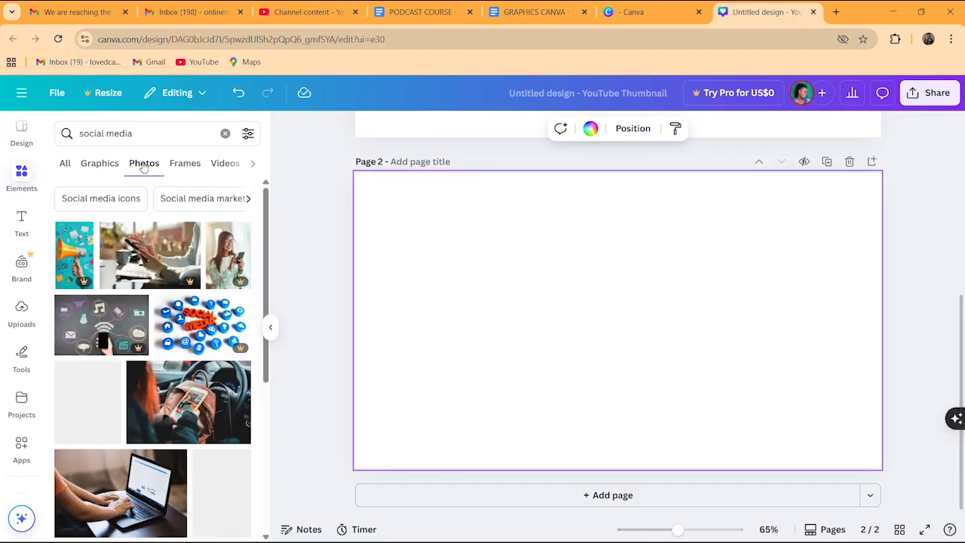
scroll(267, 251, down, 2)
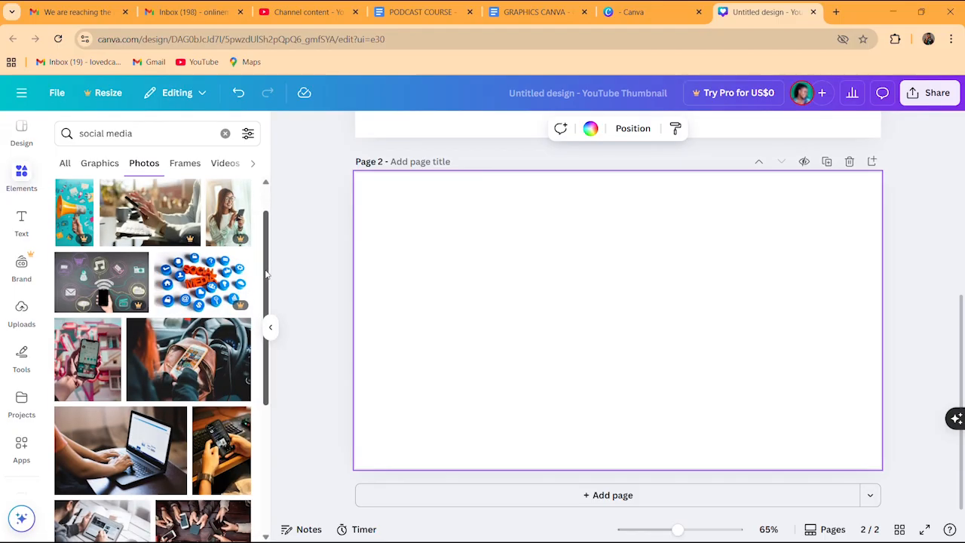
click(181, 347)
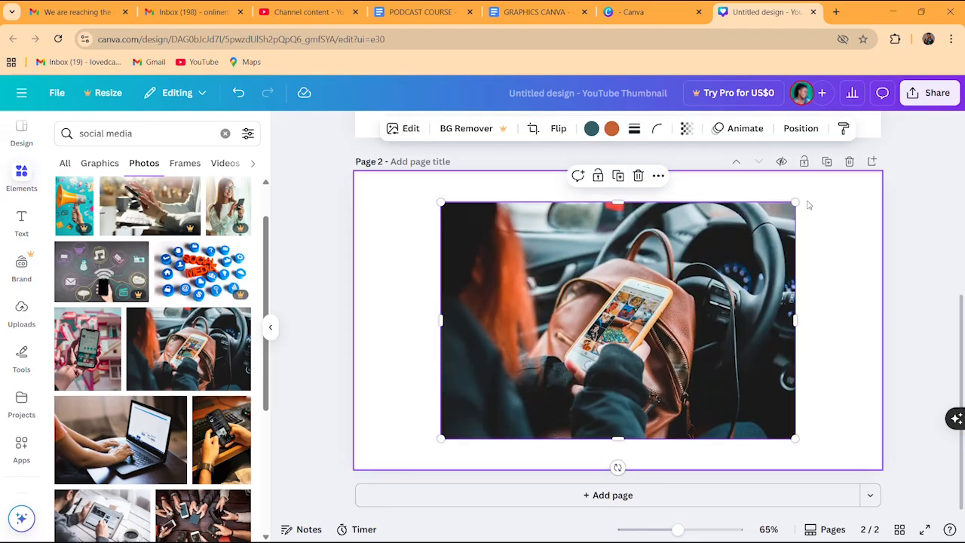
drag(793, 203, 728, 243)
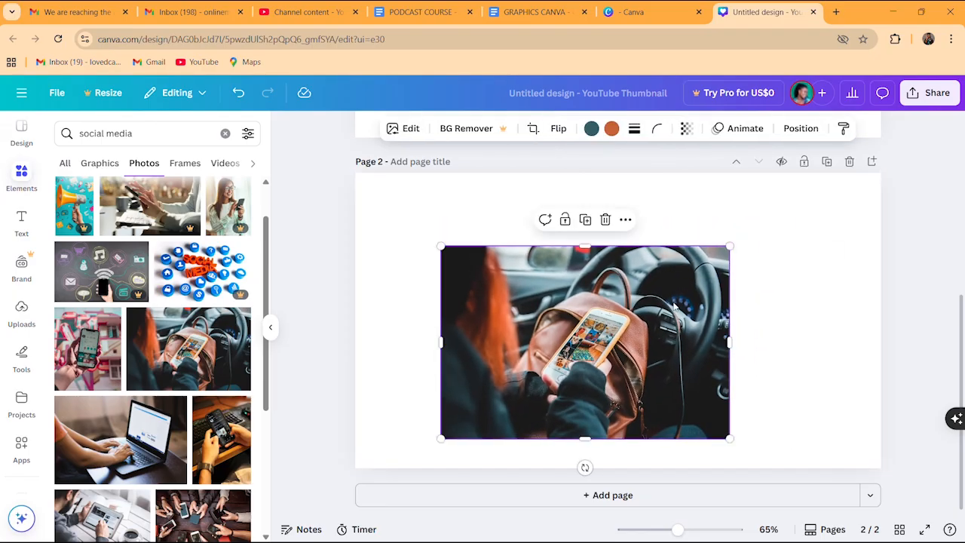
drag(673, 303, 577, 228)
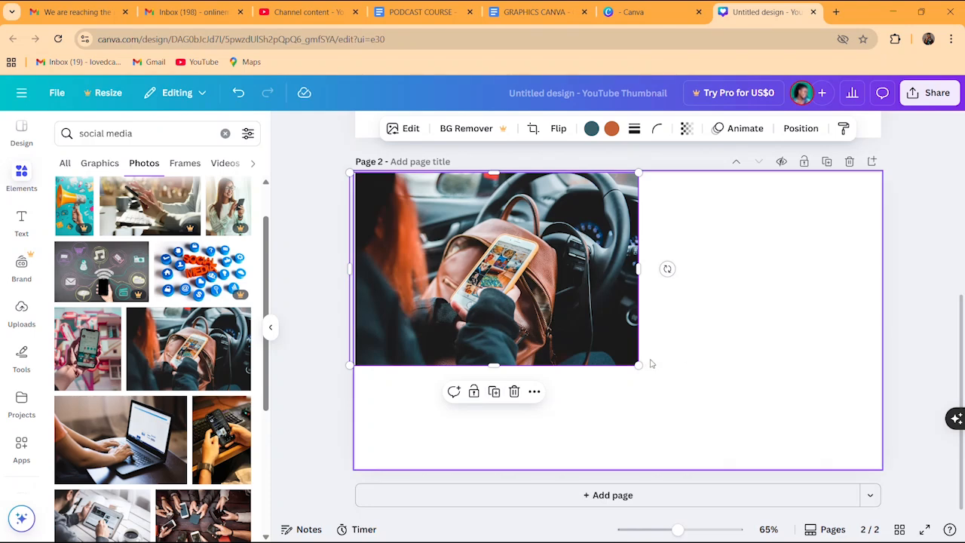
drag(630, 355, 569, 300)
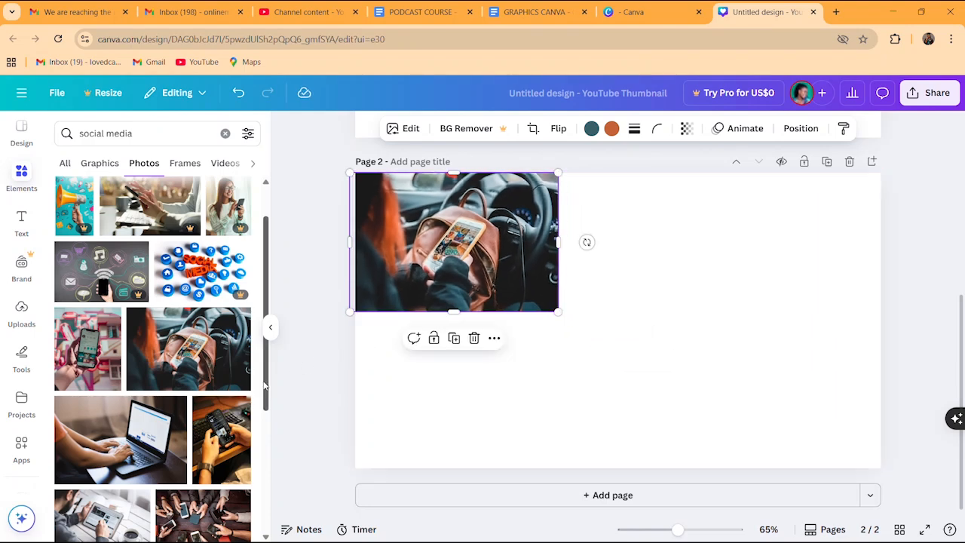
Add the laptop-typing photo, shrink it, and place it beside the car photo
scroll(263, 386, down, 3)
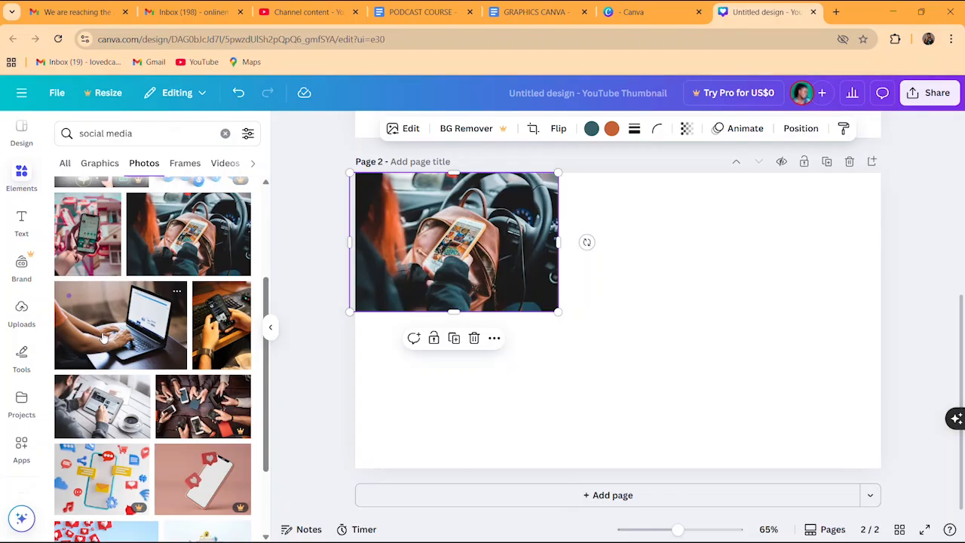
click(103, 337)
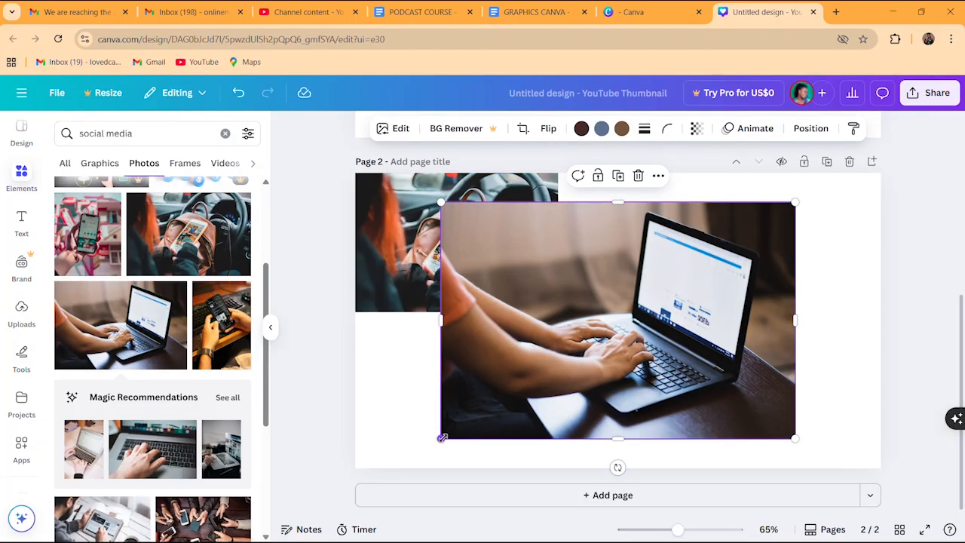
drag(441, 438, 586, 341)
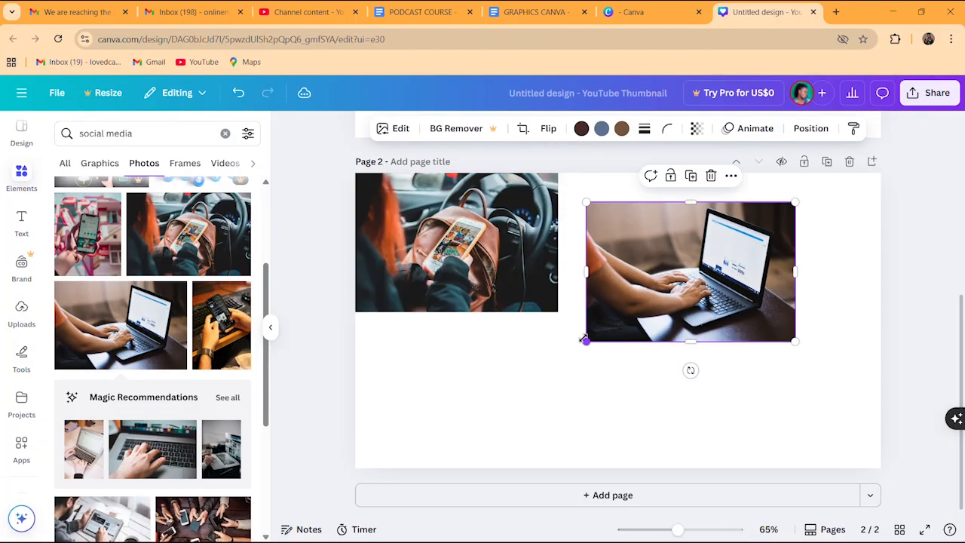
drag(668, 300, 638, 271)
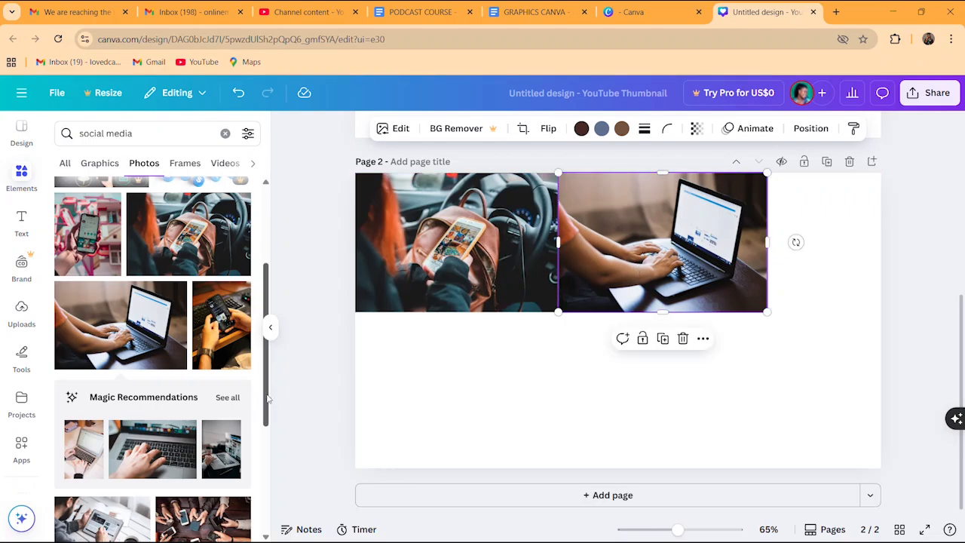
scroll(268, 400, down, 5)
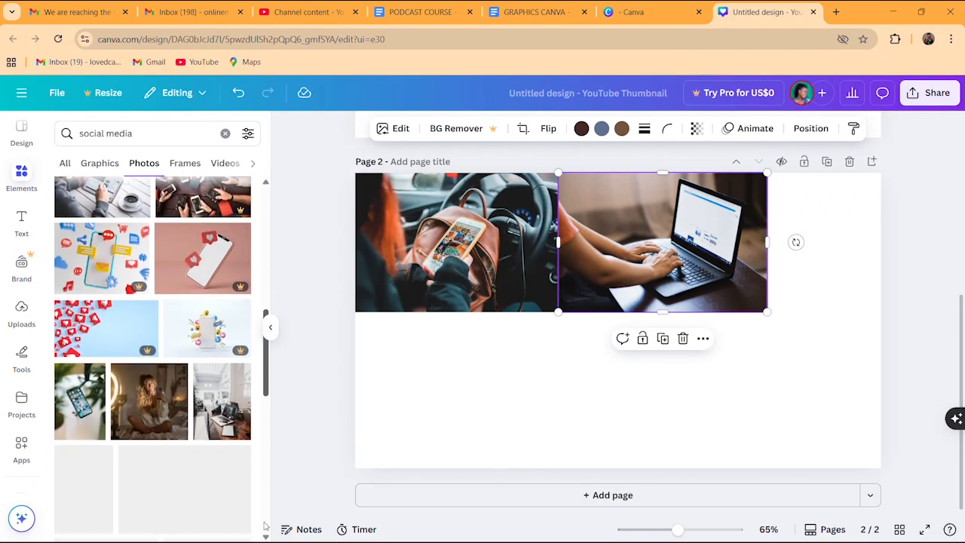
scroll(265, 526, down, 1)
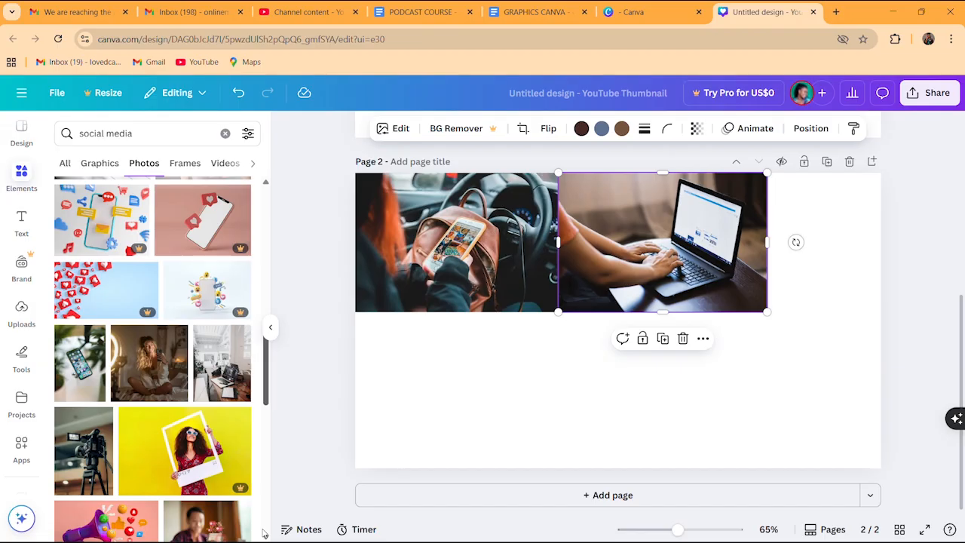
scroll(264, 532, down, 1)
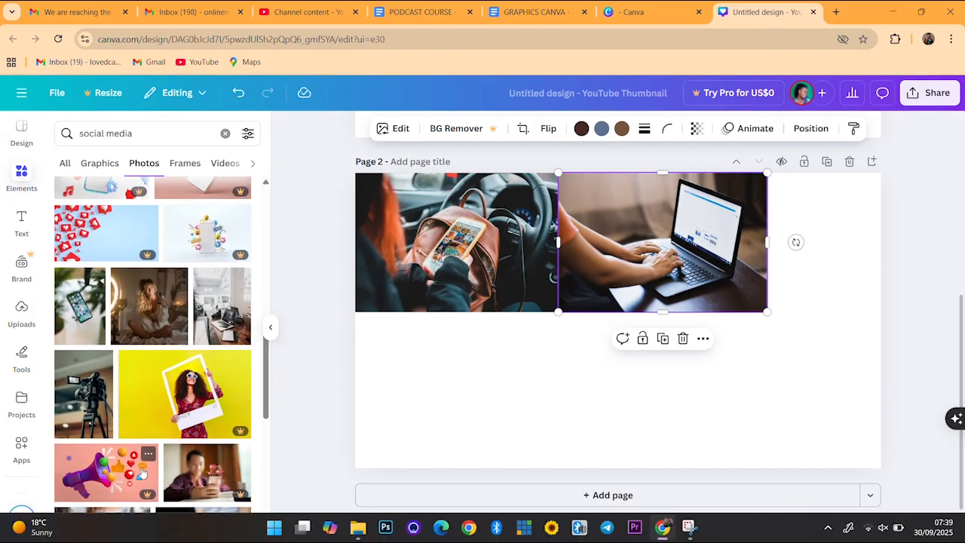
Add the camera-on-tripod photo, crop its top, and fit it beneath the car photo
click(83, 393)
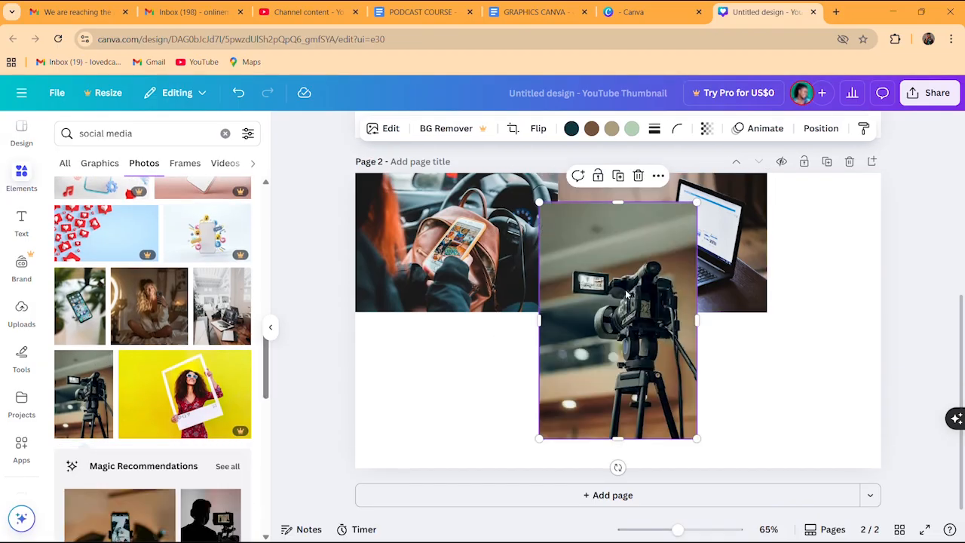
drag(626, 294, 467, 343)
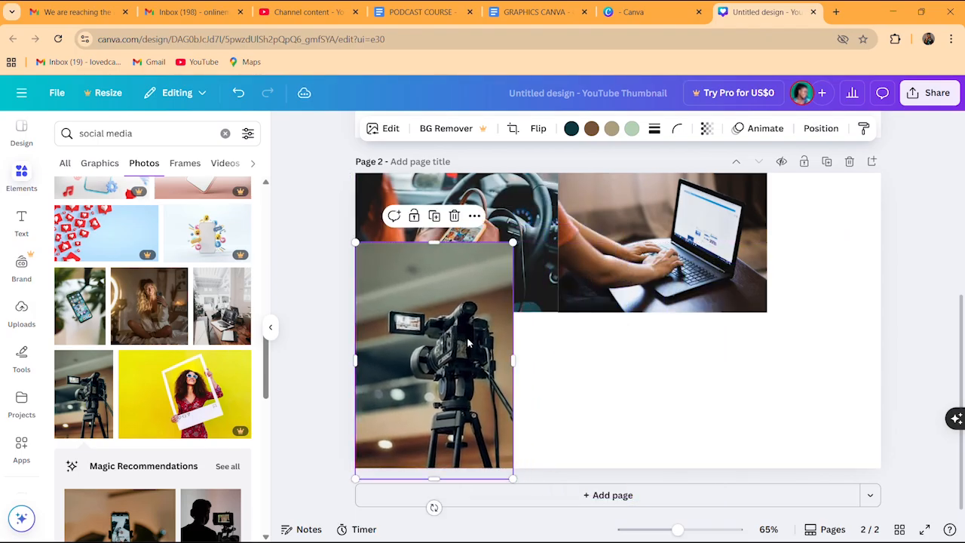
drag(433, 243, 432, 289)
drag(432, 326, 427, 347)
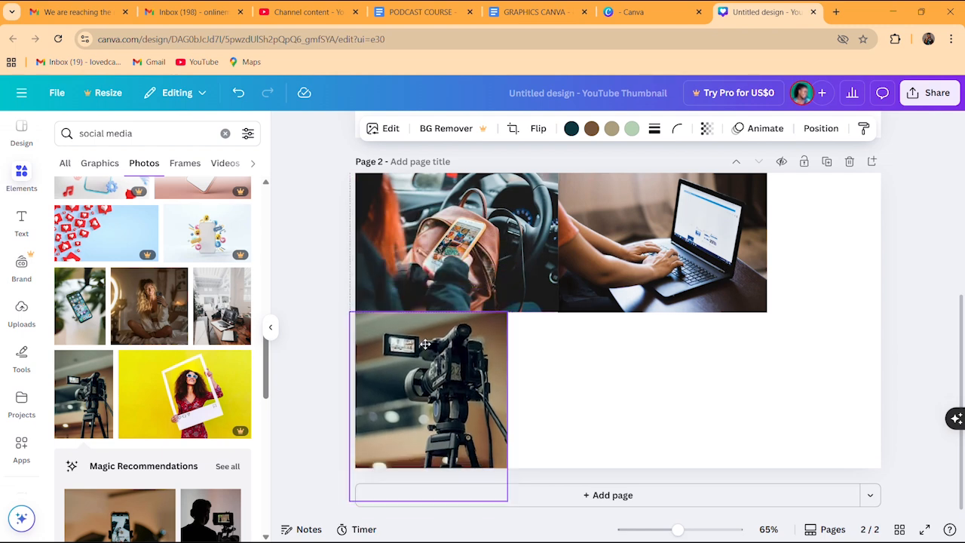
click(590, 356)
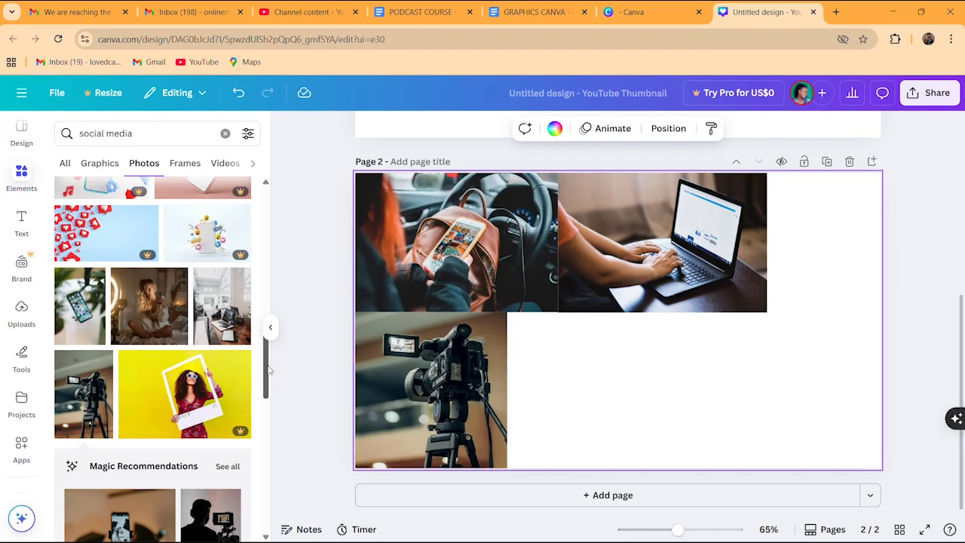
mouse_move(268, 369)
mouse_down()
mouse_move(268, 383)
mouse_move(267, 364)
mouse_up()
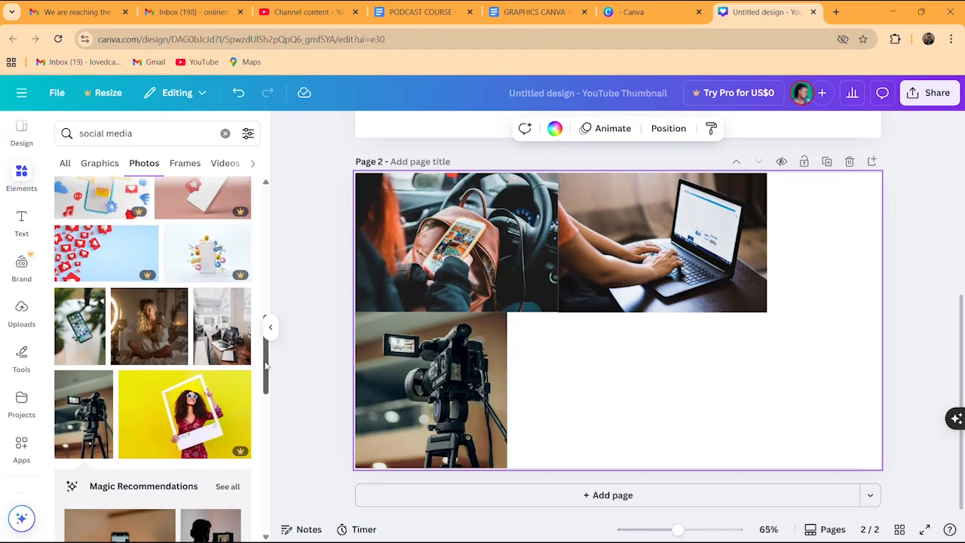
click(88, 326)
drag(624, 305, 592, 340)
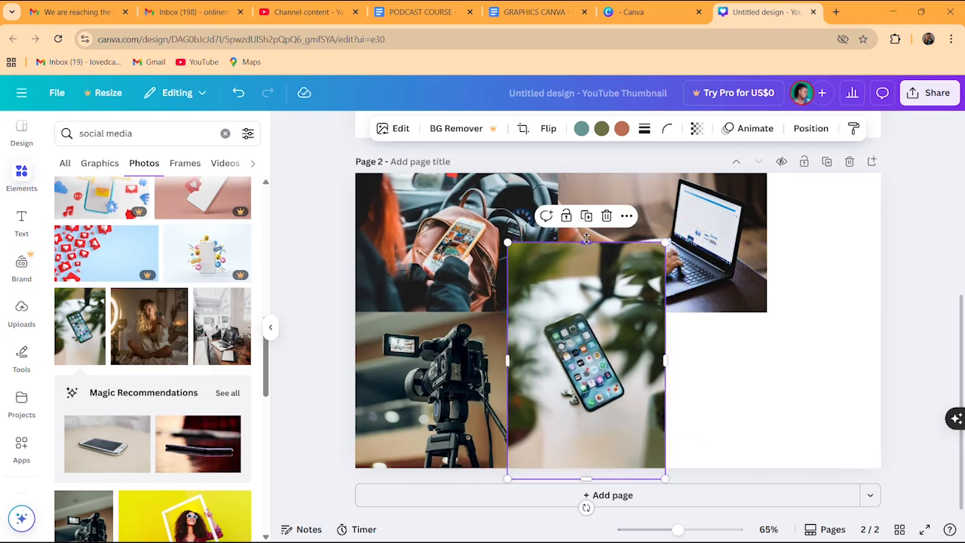
drag(586, 239, 573, 286)
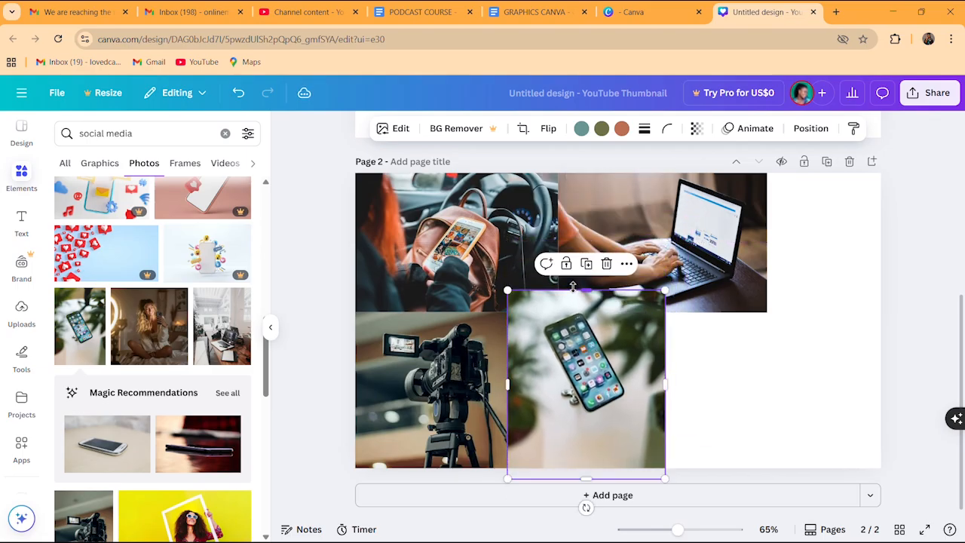
mouse_move(607, 329)
mouse_down()
mouse_move(607, 370)
mouse_move(608, 348)
mouse_up()
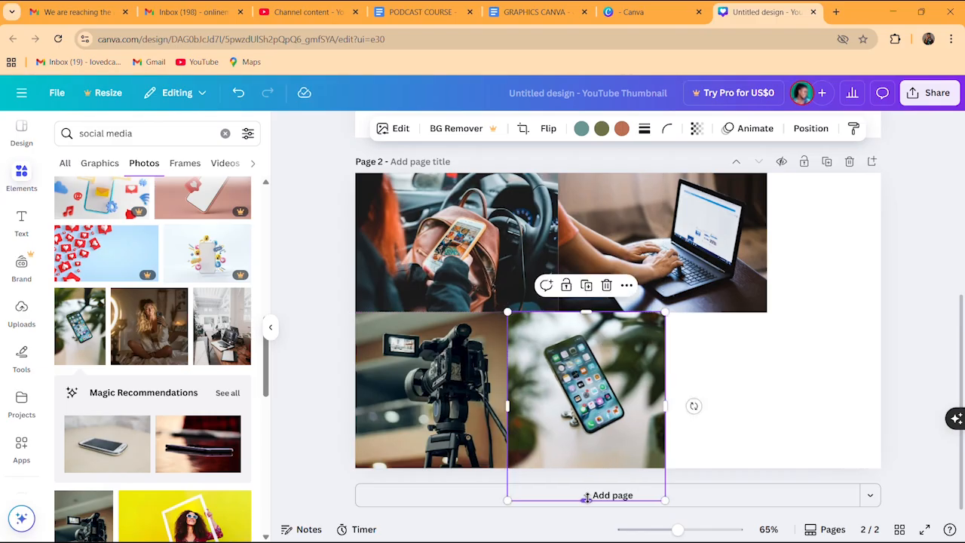
drag(586, 498, 586, 468)
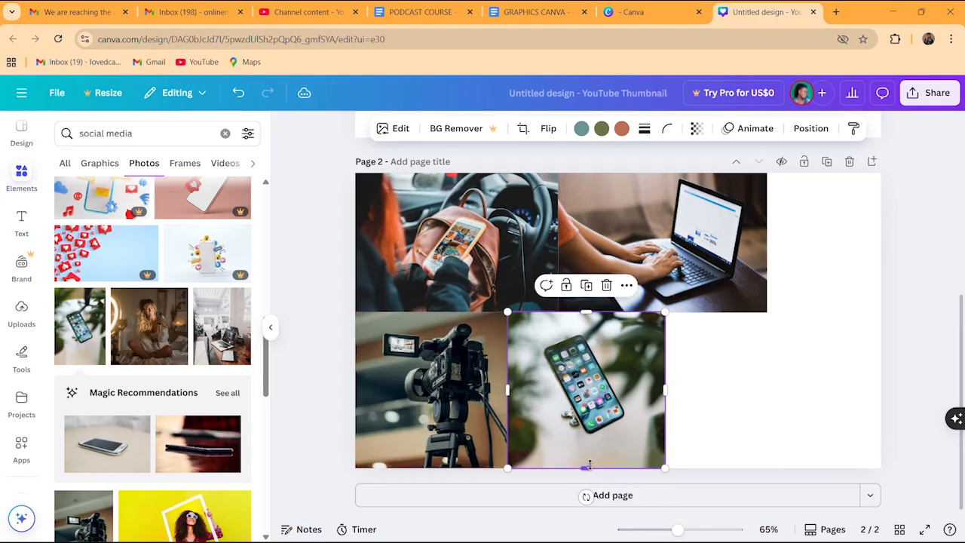
click(710, 411)
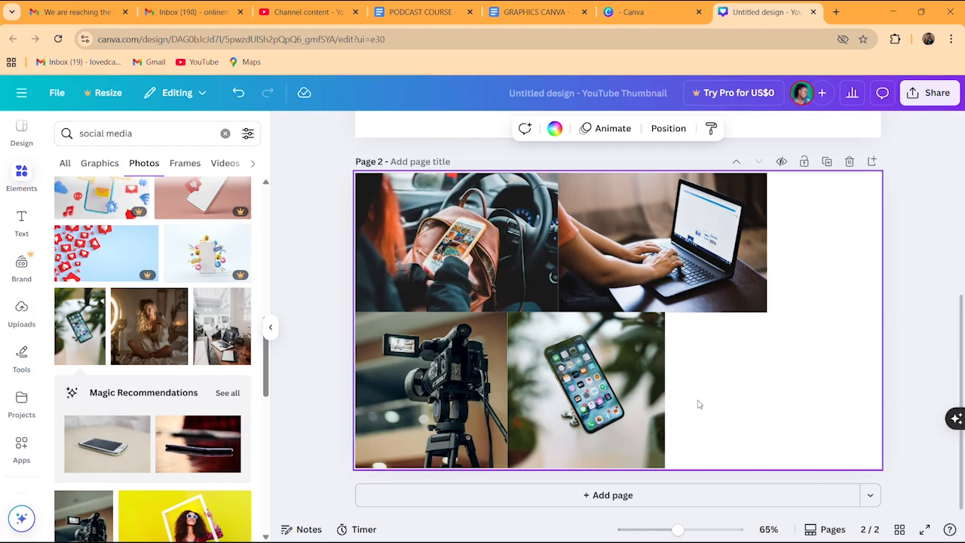
click(630, 367)
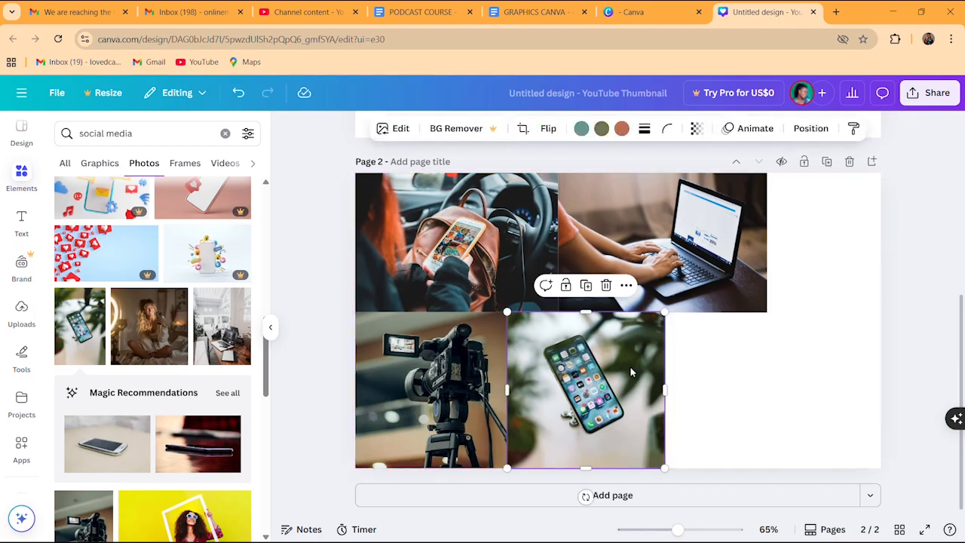
click(702, 378)
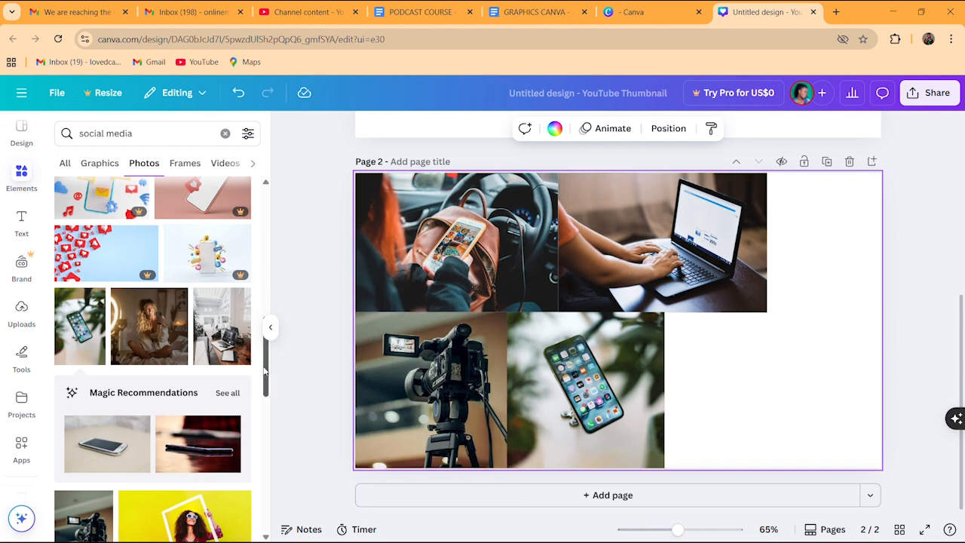
mouse_move(265, 371)
mouse_down()
mouse_move(272, 278)
mouse_move(275, 537)
mouse_move(270, 387)
mouse_up()
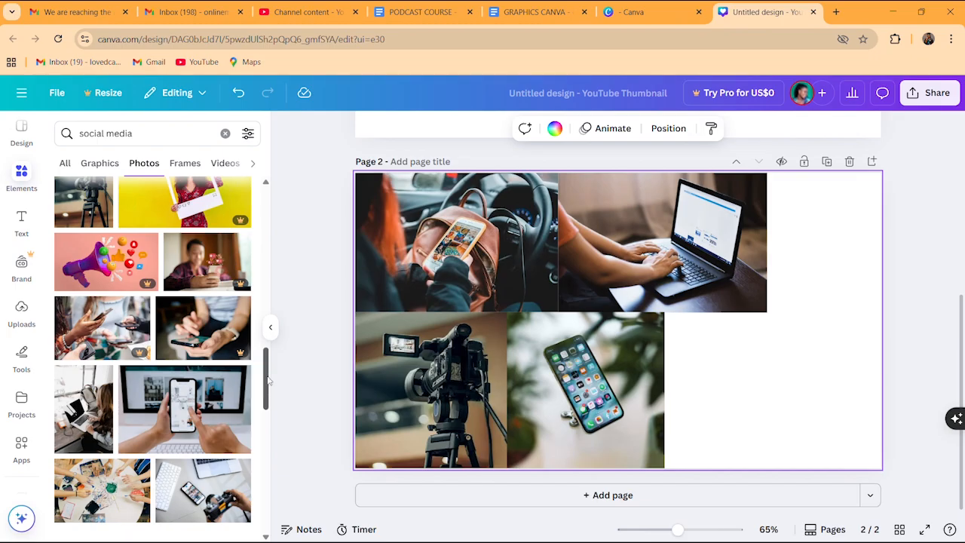
Add the keyboard, phone and camera photo and fit it into page 2's bottom-right corner
drag(269, 381, 268, 408)
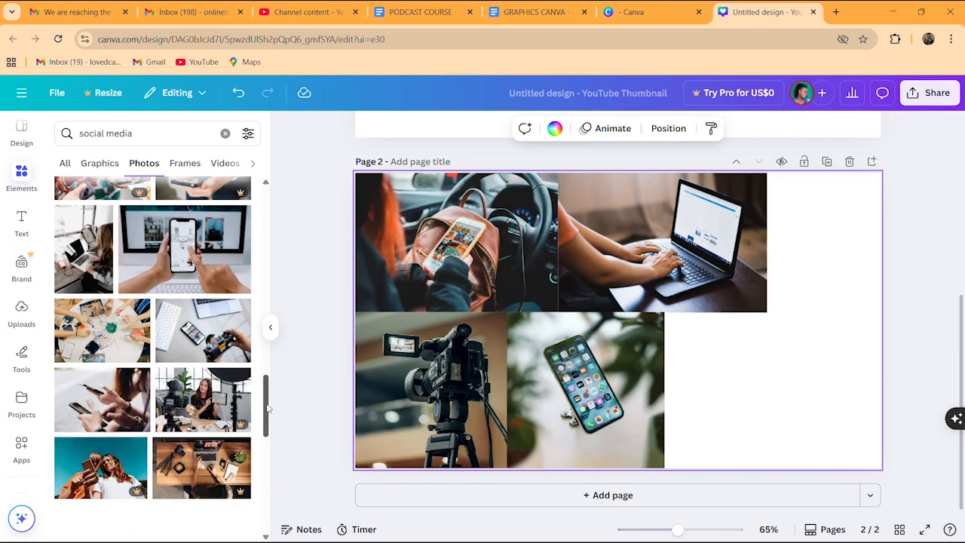
click(200, 328)
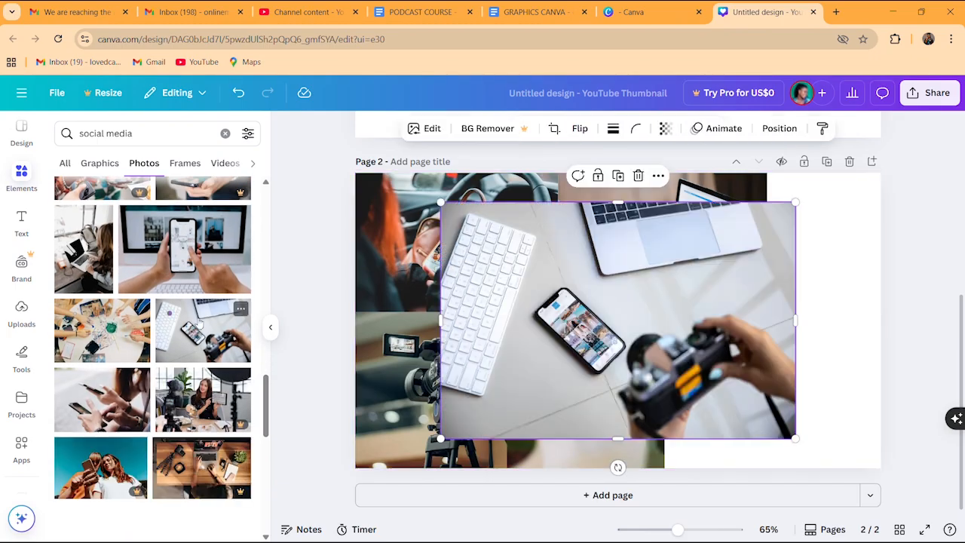
drag(600, 298, 684, 330)
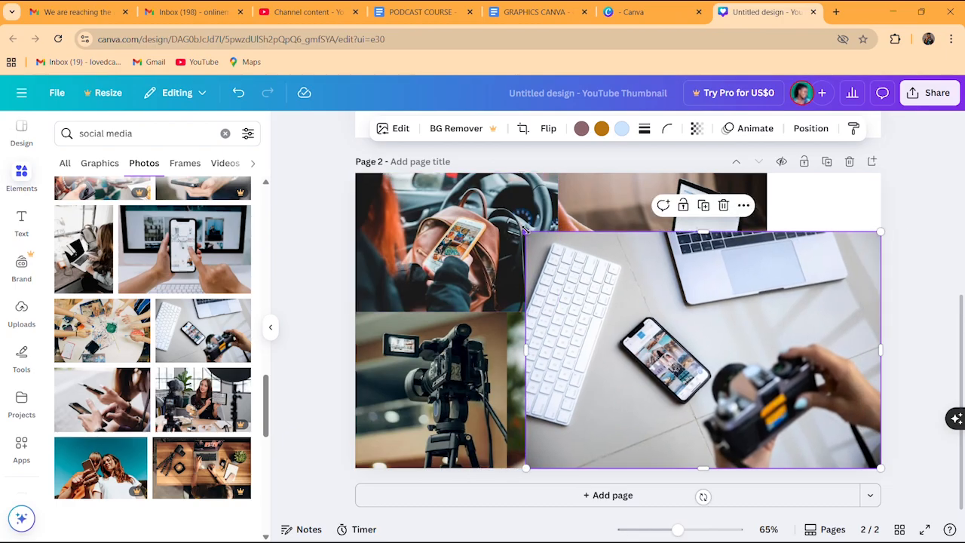
drag(526, 232, 685, 298)
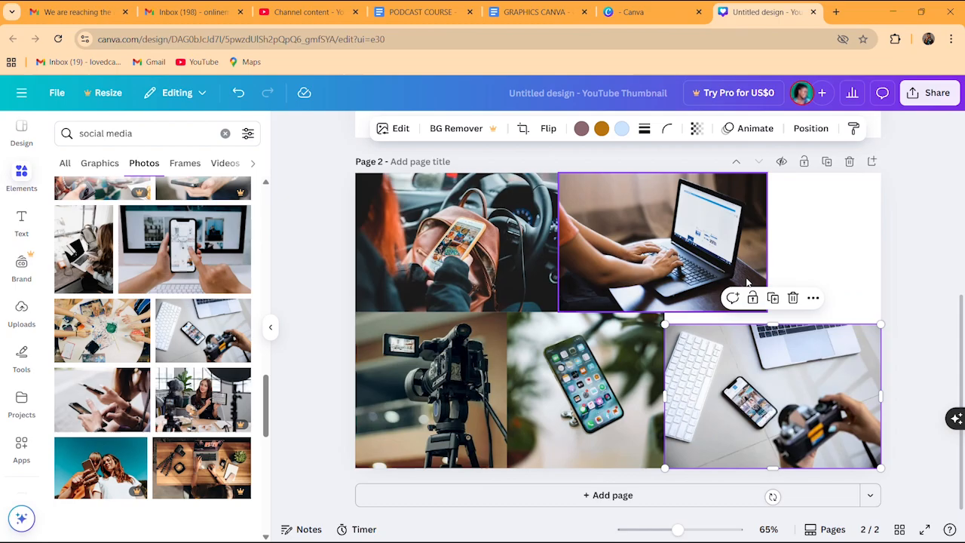
click(809, 224)
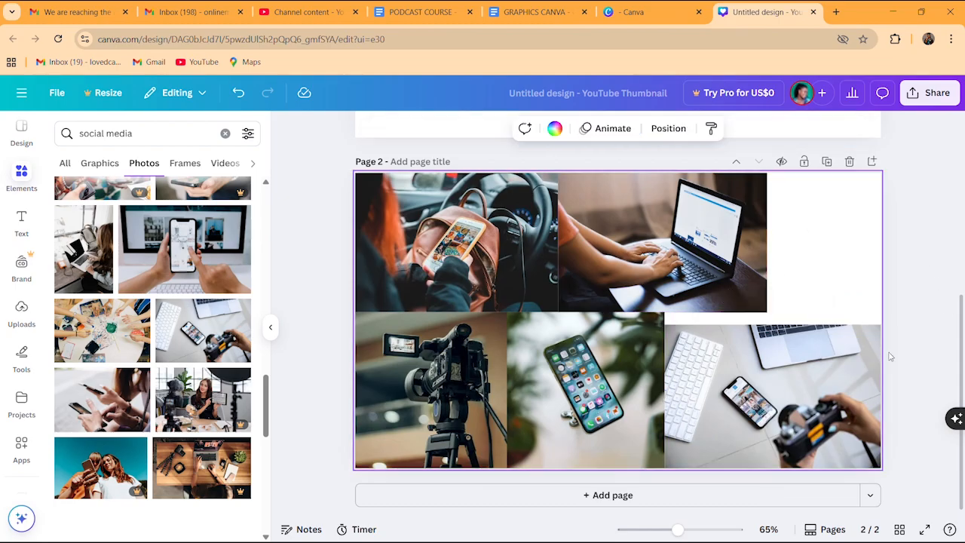
Add blank page 3 and switch the social media results to Frames
click(610, 495)
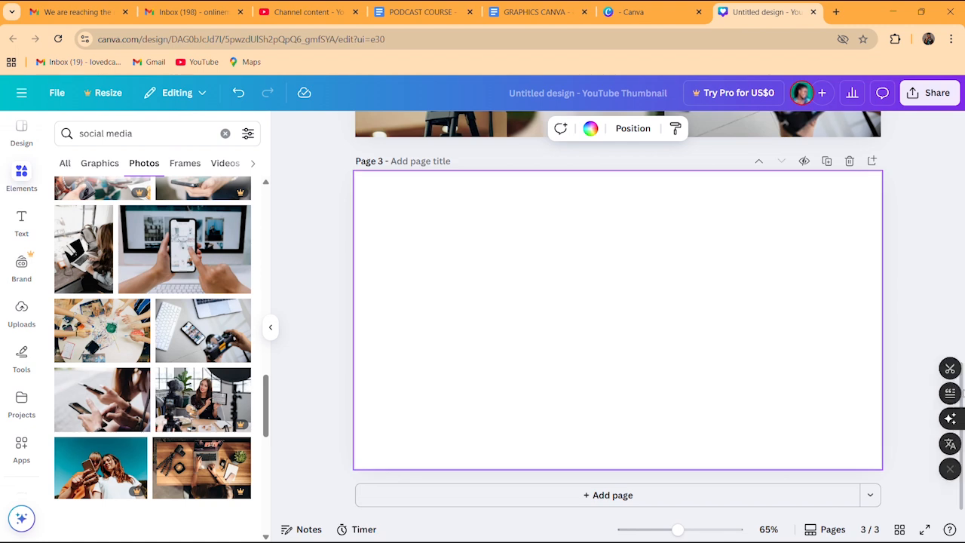
scroll(961, 352, up, 2)
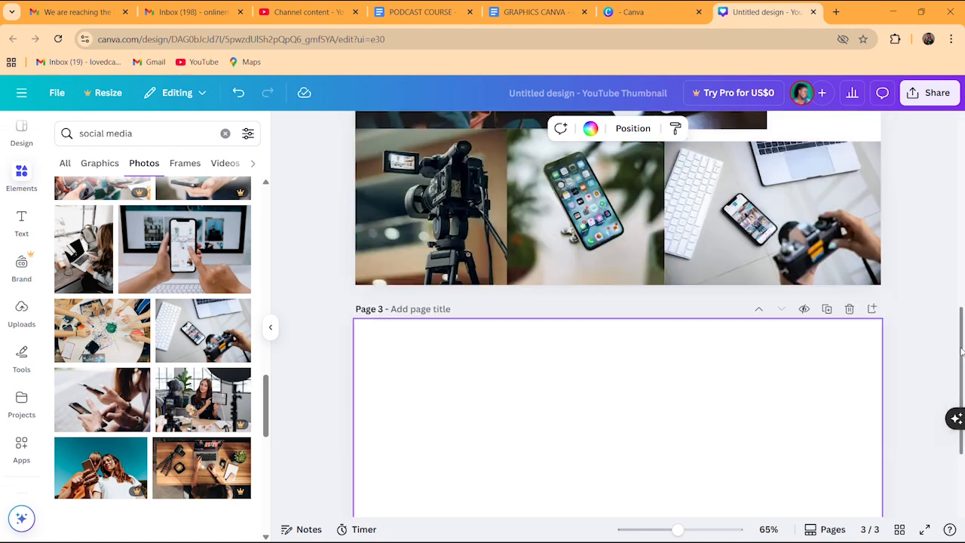
drag(961, 352, 948, 452)
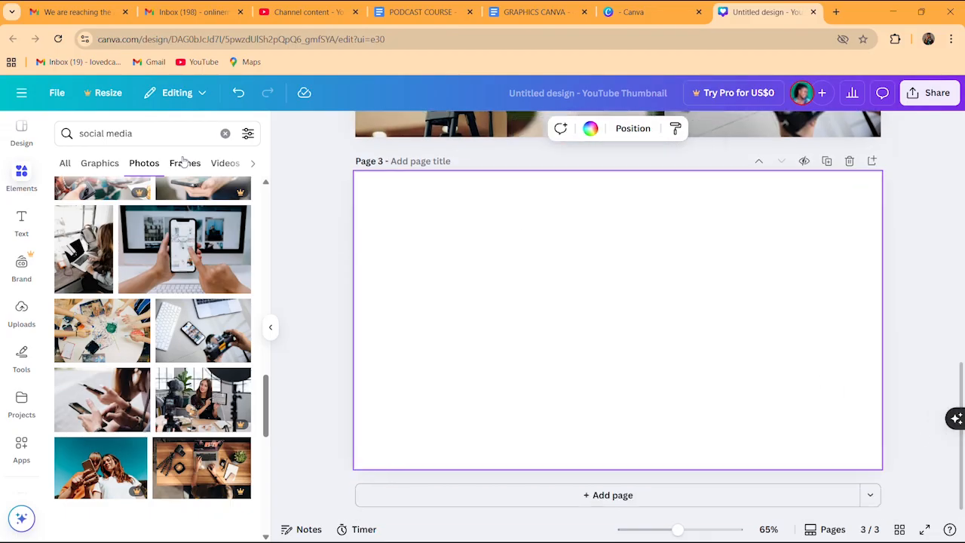
click(184, 163)
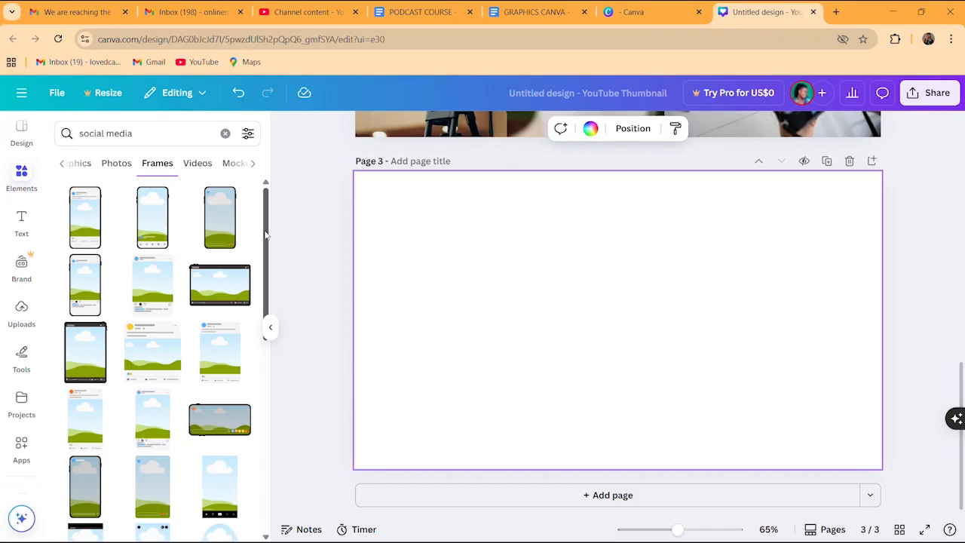
Add a phone-shaped frame, place it at Page 3's upper left and enlarge it
click(85, 224)
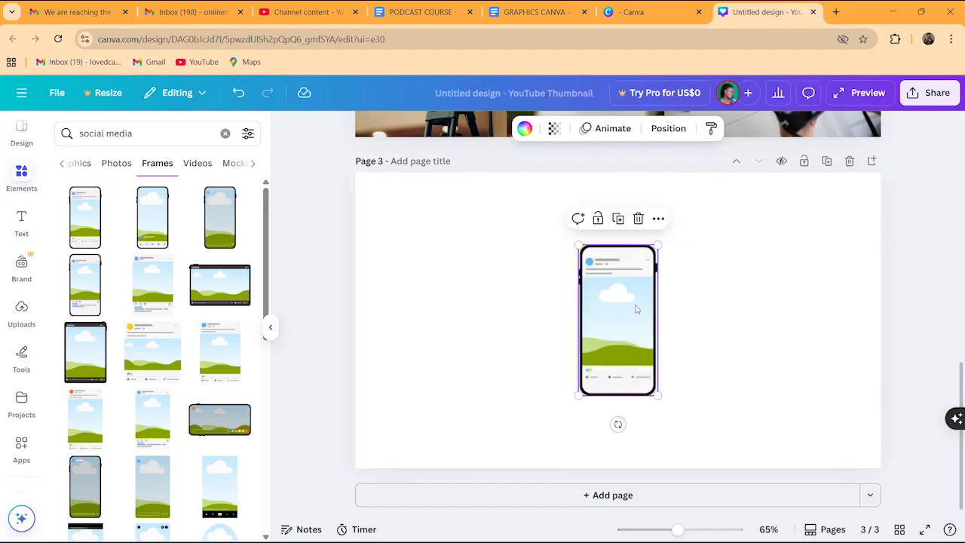
drag(631, 307, 450, 269)
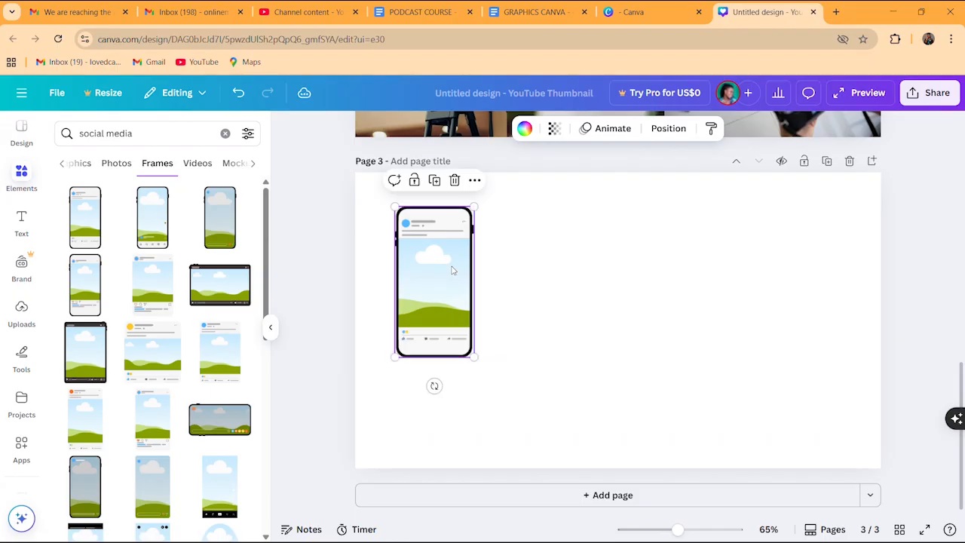
drag(473, 355, 512, 429)
click(585, 374)
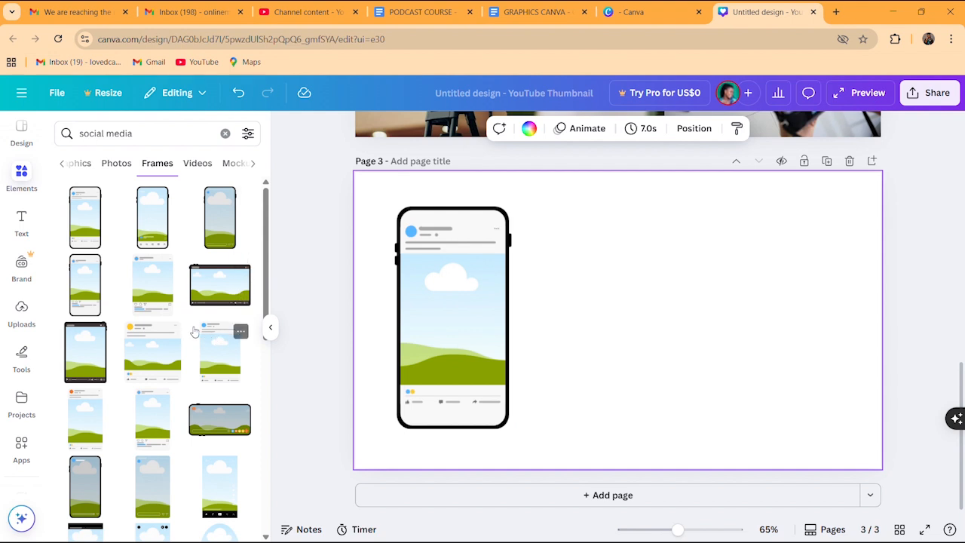
Add a video-player frame and move it up level with the phone frame
click(223, 291)
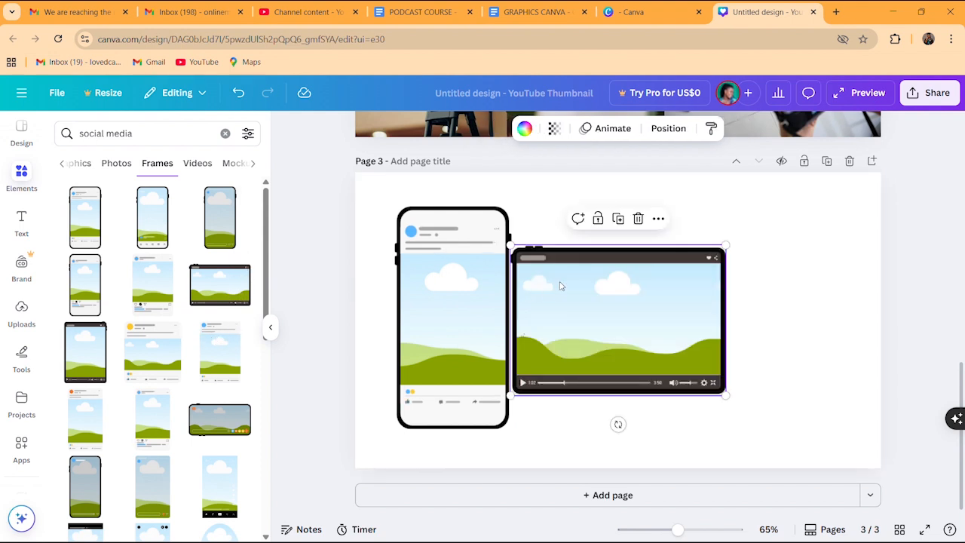
drag(601, 296, 602, 257)
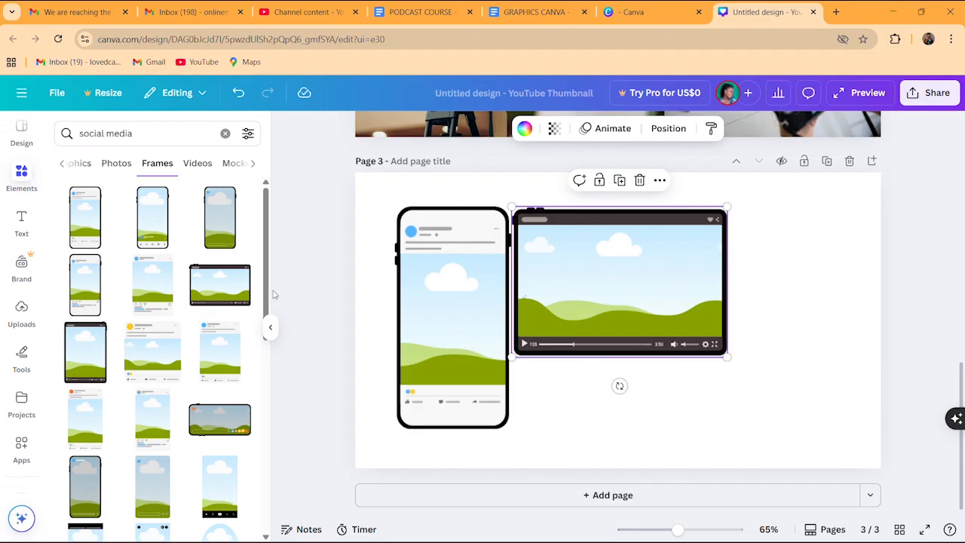
drag(268, 292, 258, 430)
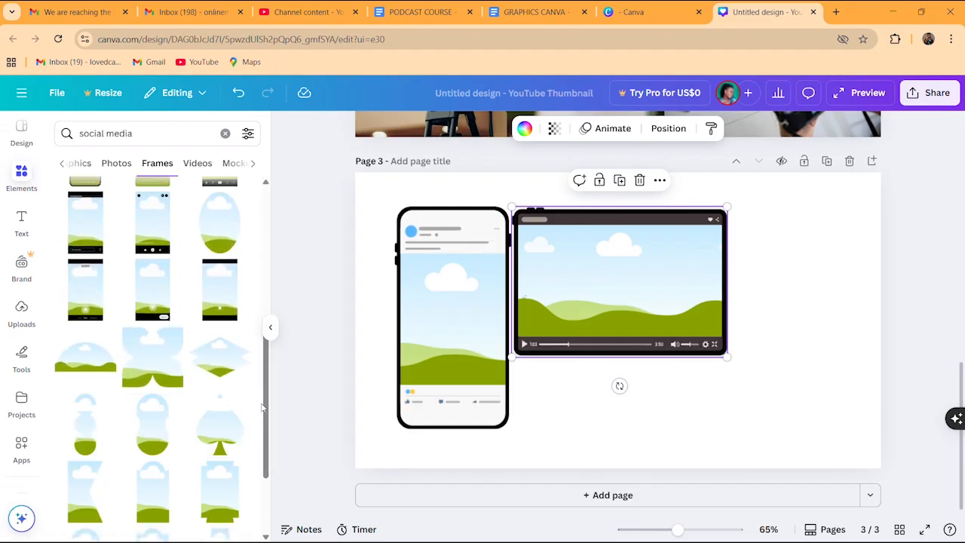
scroll(266, 402, down, 3)
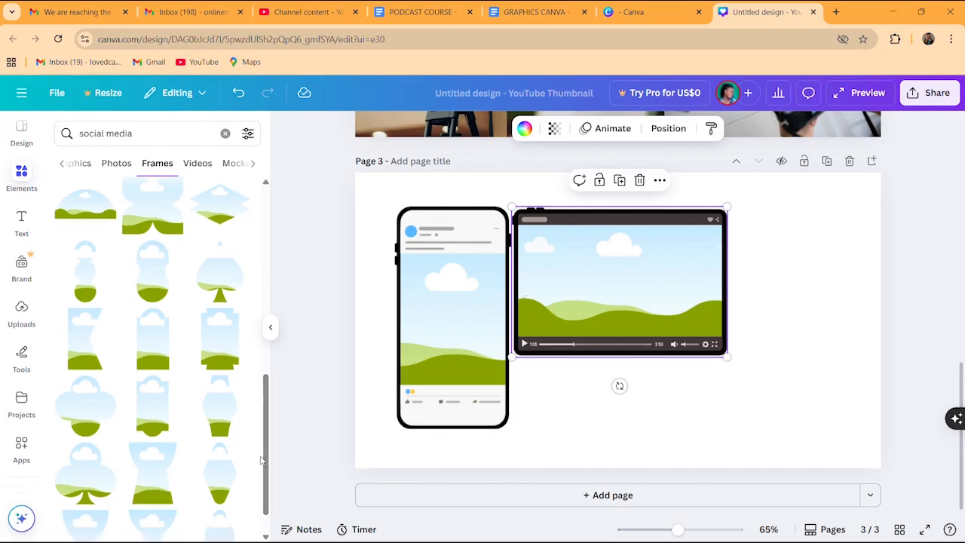
drag(262, 453, 259, 329)
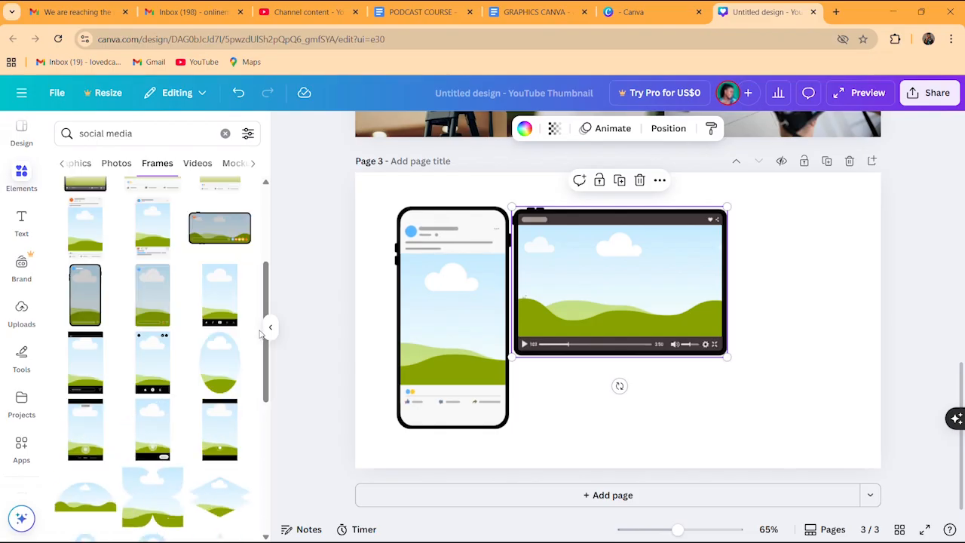
drag(265, 343, 268, 288)
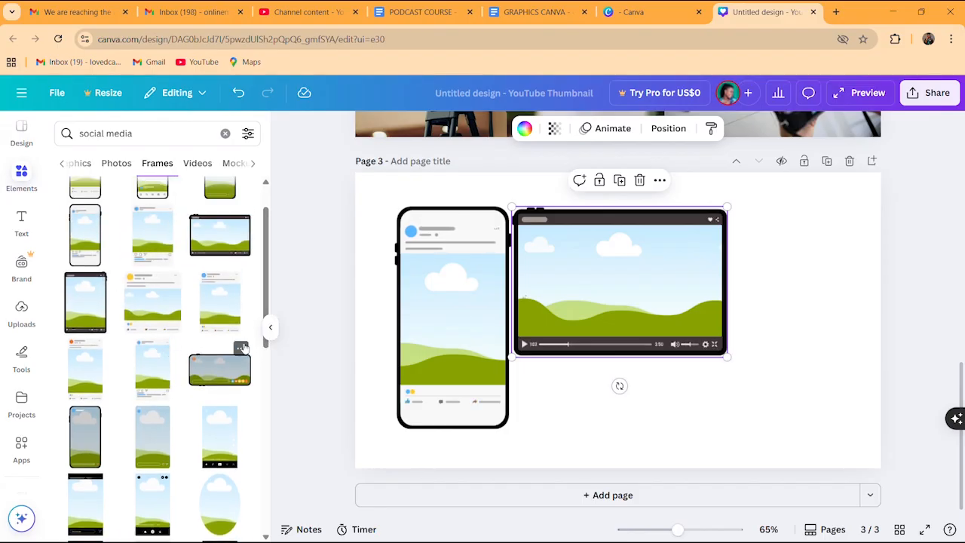
drag(265, 285, 269, 264)
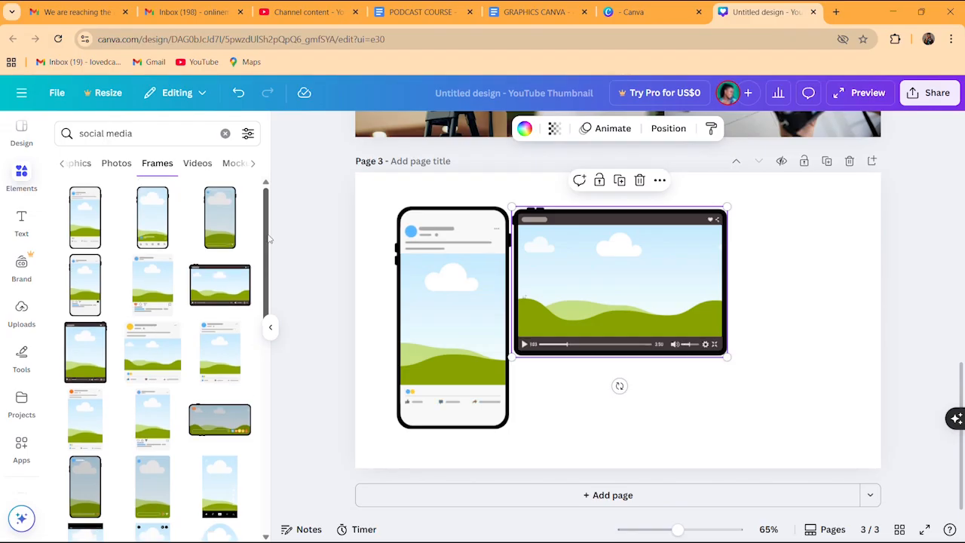
Add a social-post frame right of the video frame and nudge the phone frame slightly left
click(151, 279)
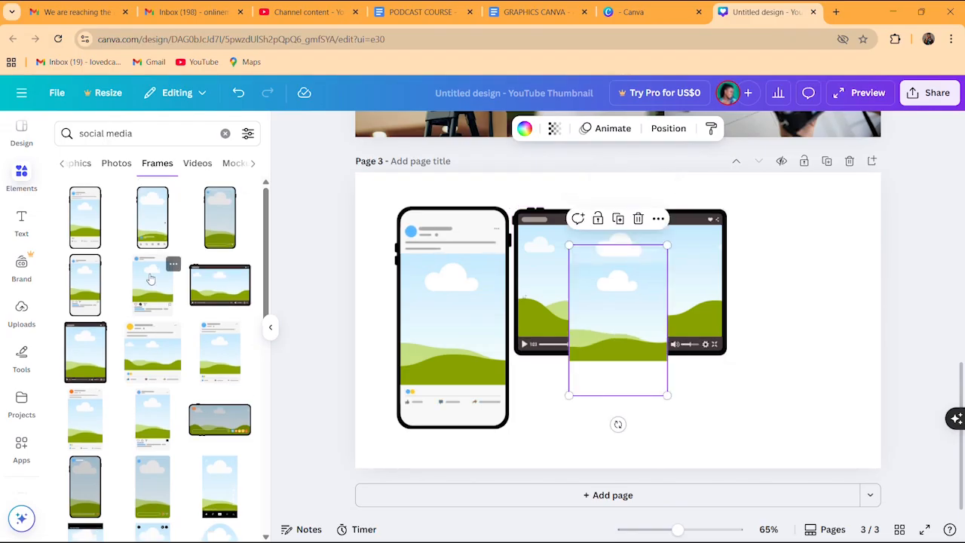
drag(605, 319, 788, 307)
click(588, 401)
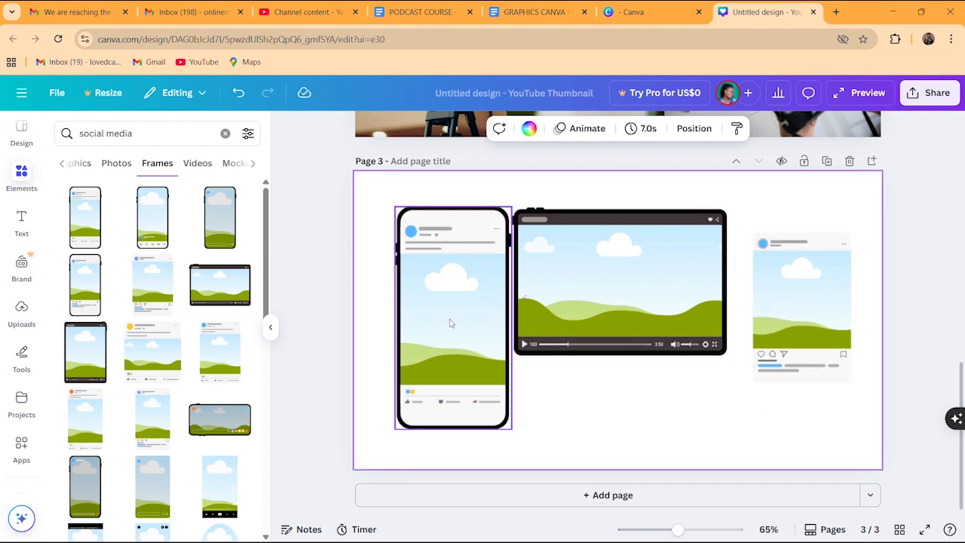
drag(466, 309, 460, 309)
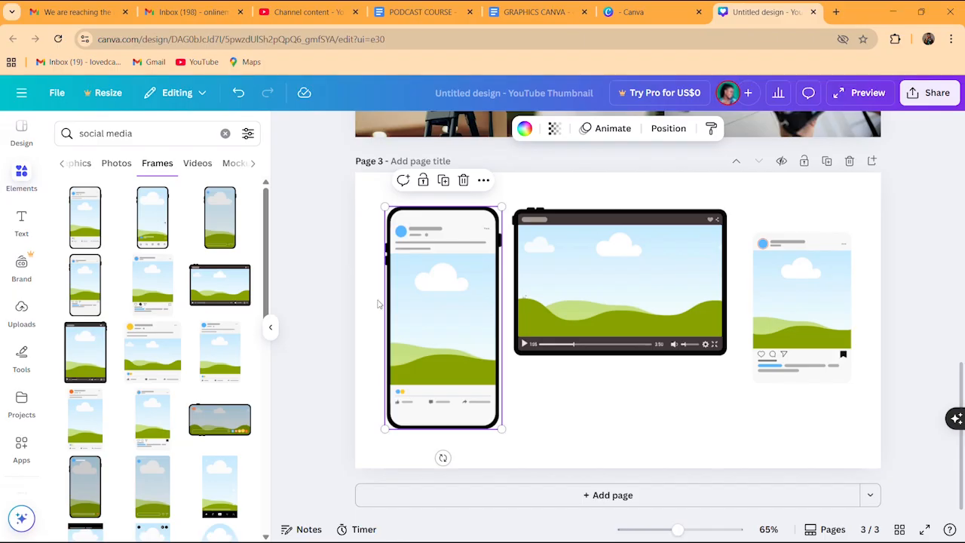
Fill the video-player frame with the uploaded website screenshot
click(21, 305)
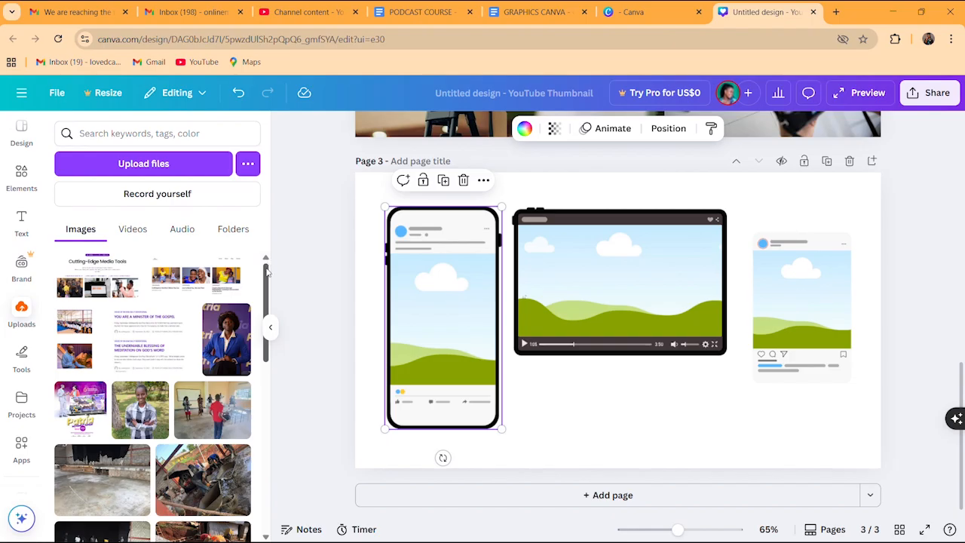
click(616, 291)
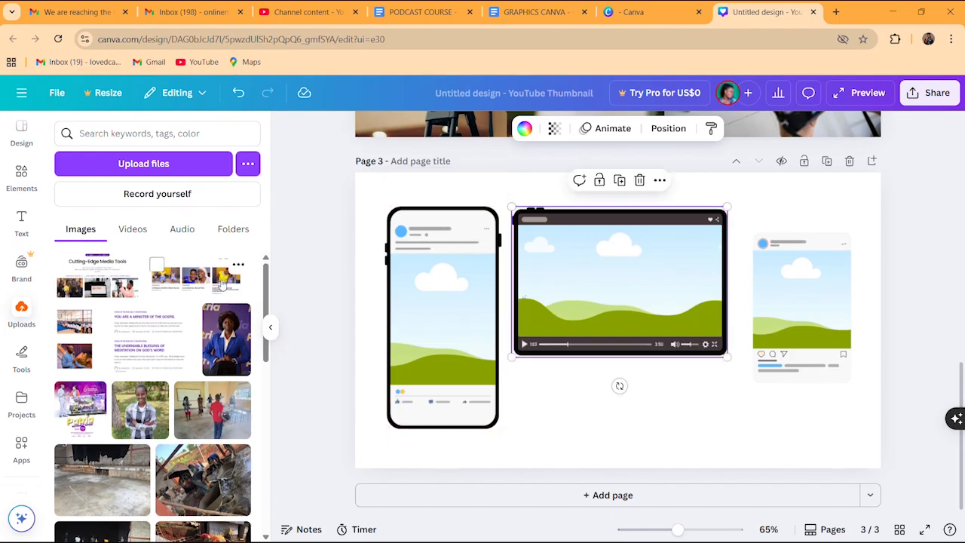
click(195, 285)
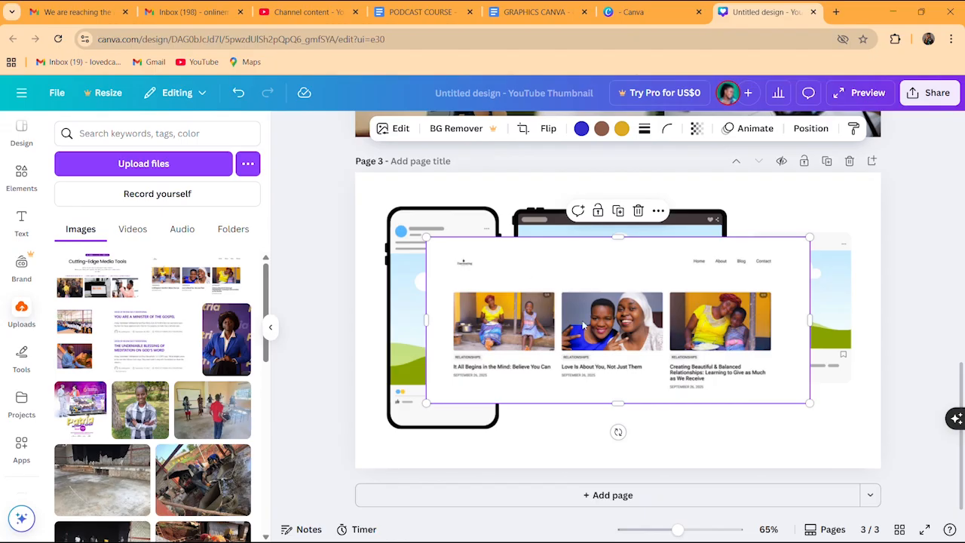
drag(586, 326, 591, 291)
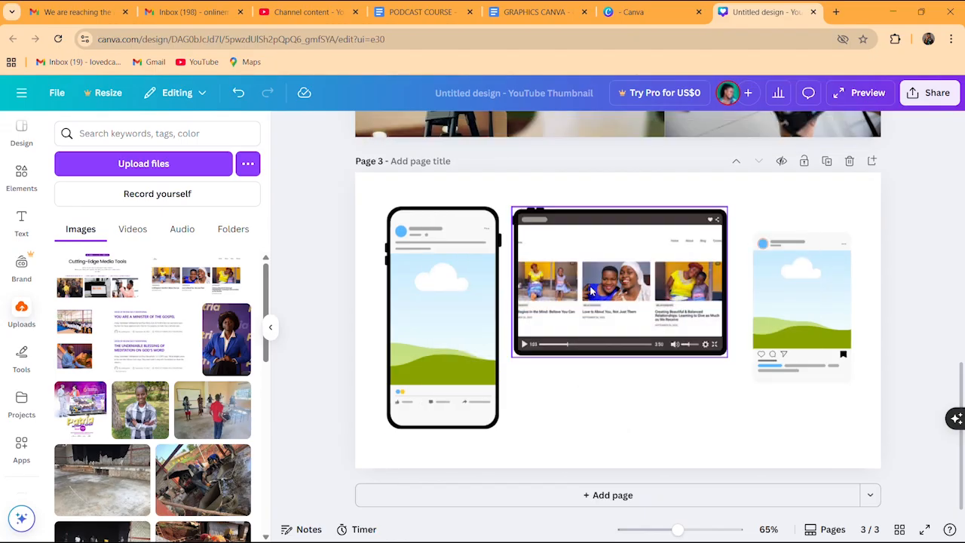
click(603, 374)
Drop the Patria flyer into the social-post frame
click(79, 424)
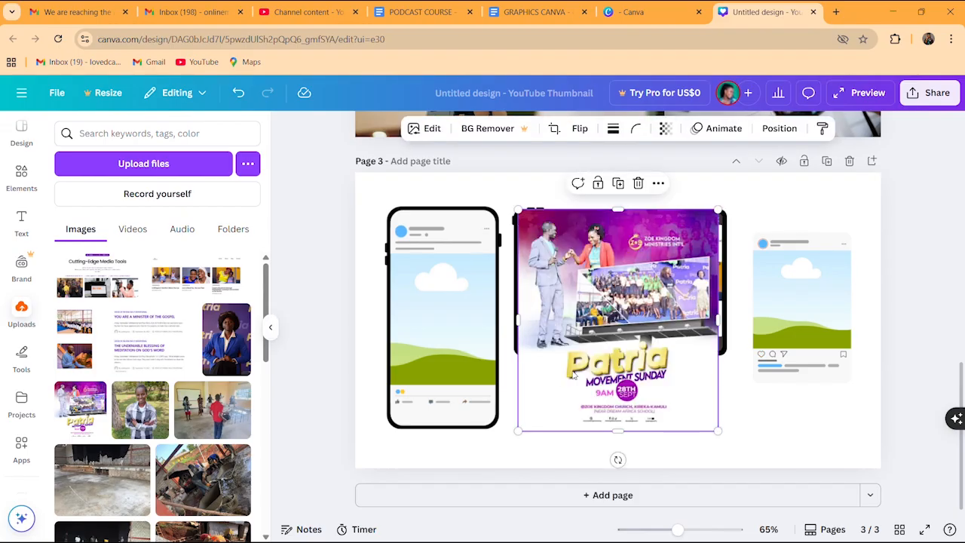
drag(573, 375, 762, 349)
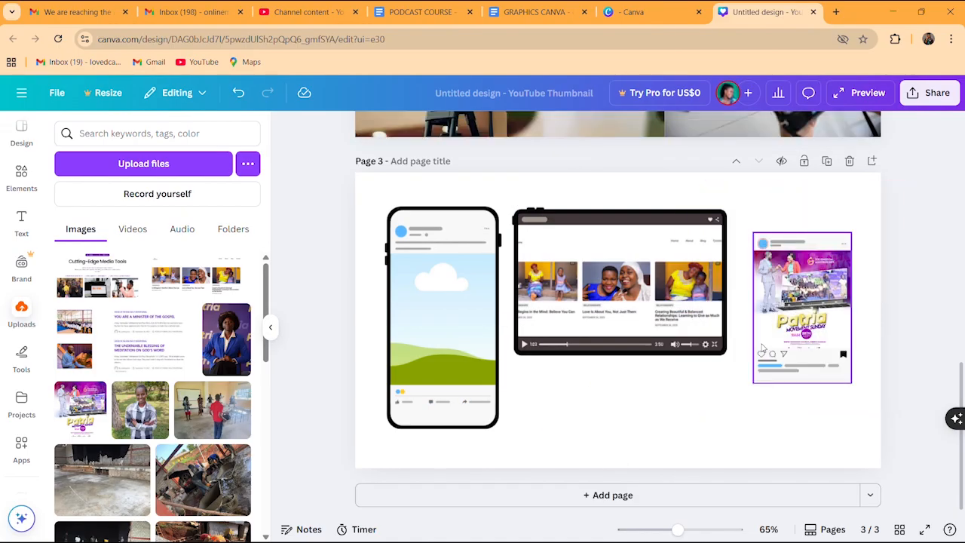
click(787, 406)
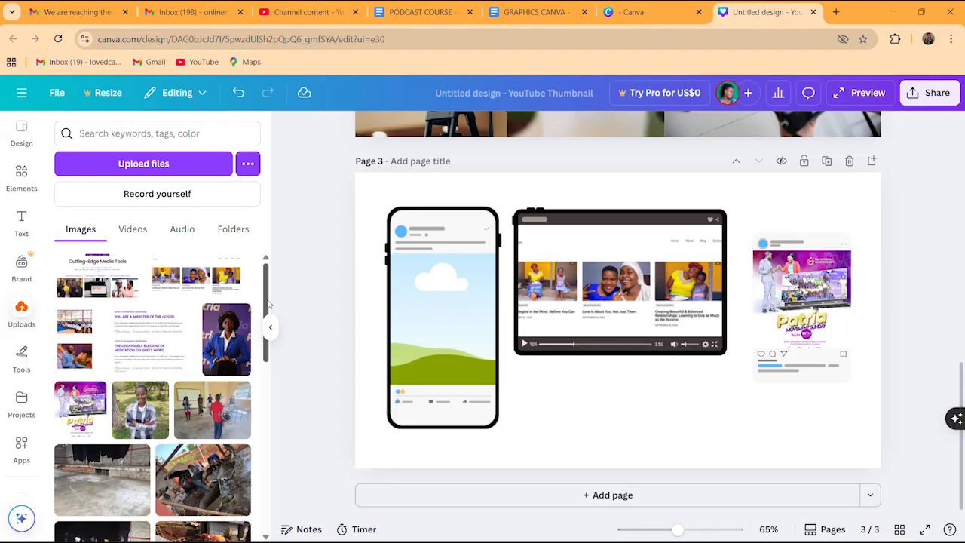
Place the paintbrush portrait photo into the phone mockup's screen
drag(268, 303, 264, 416)
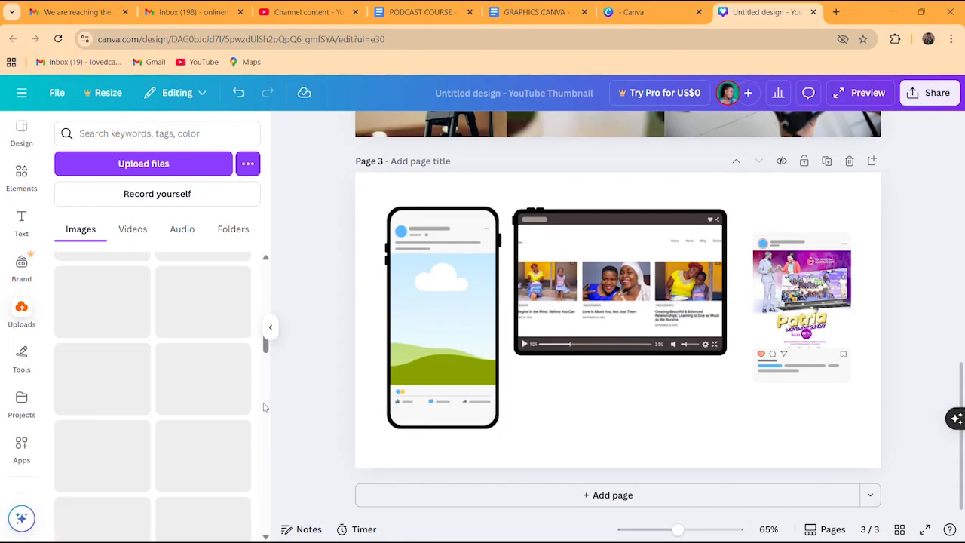
drag(265, 349, 265, 446)
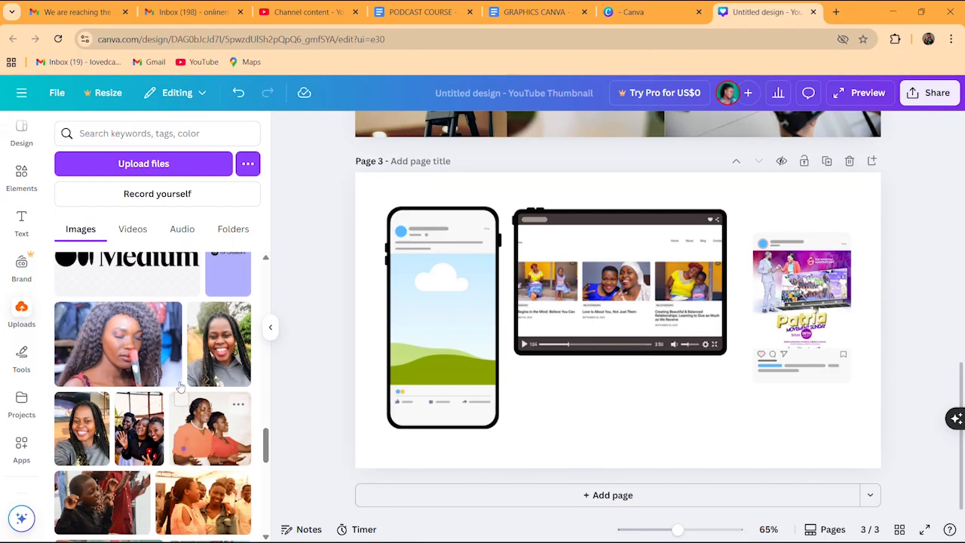
click(139, 354)
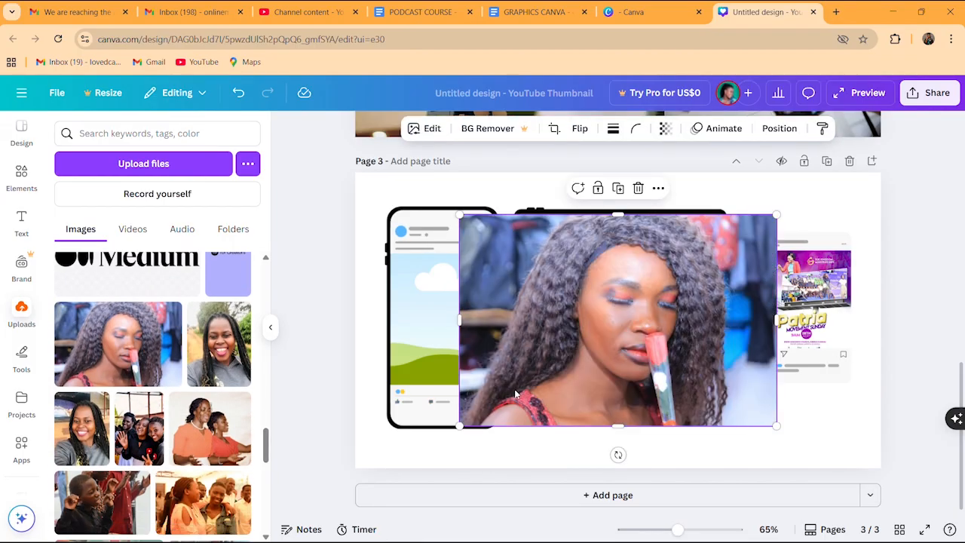
drag(564, 341, 462, 327)
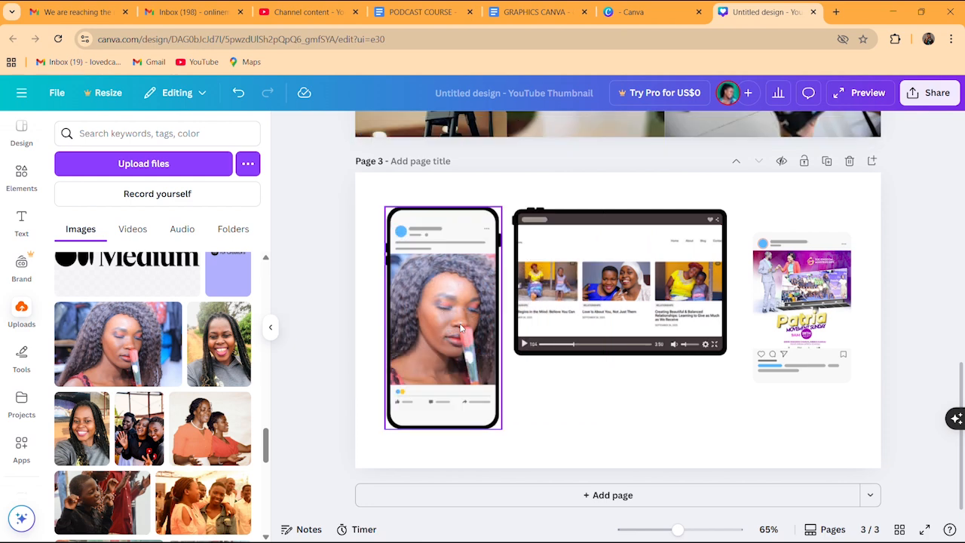
click(604, 408)
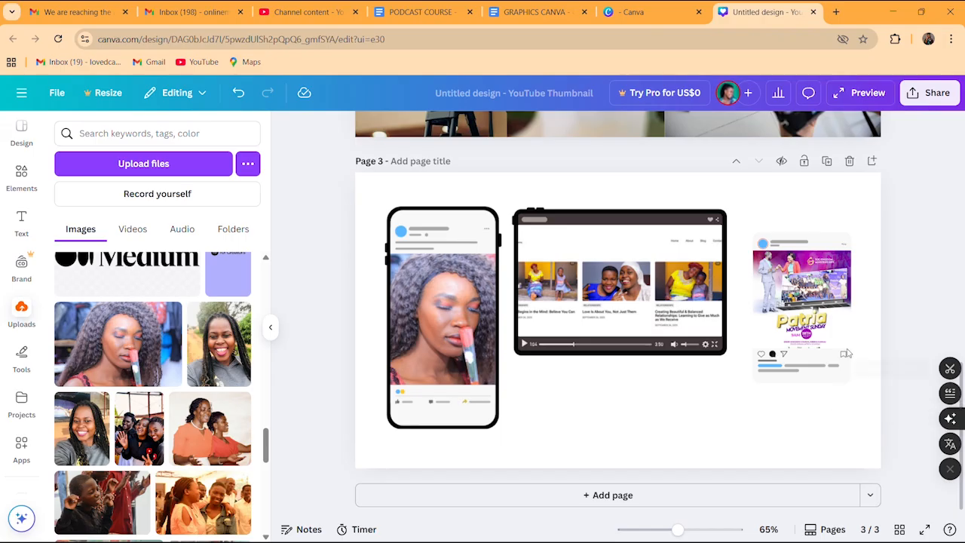
click(22, 178)
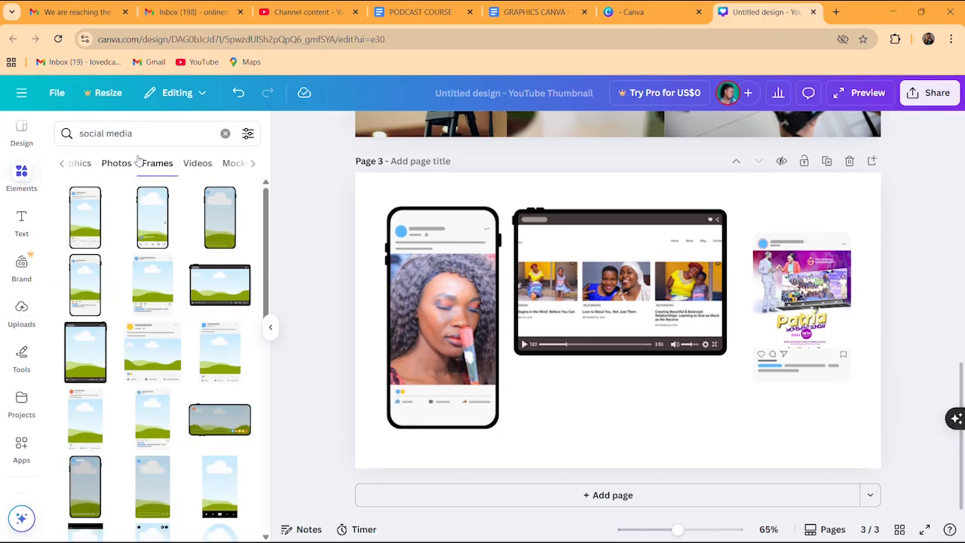
Add Page 4 and stretch the laptop-typing stock video to fill it
click(596, 495)
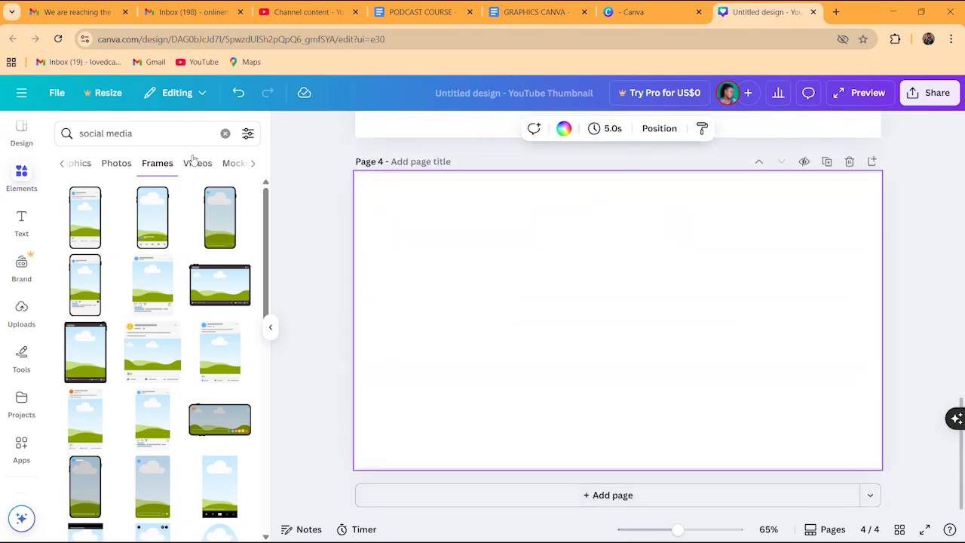
click(193, 164)
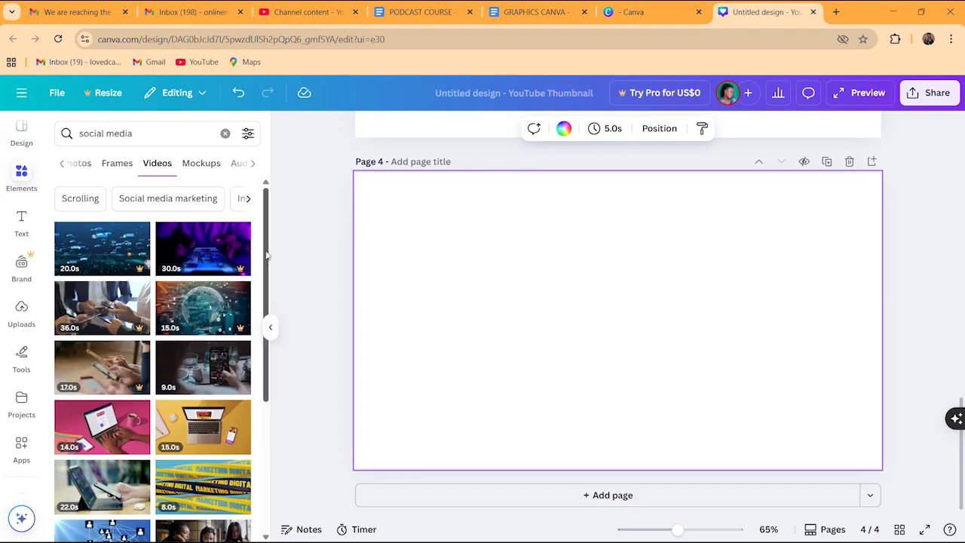
drag(266, 257, 266, 298)
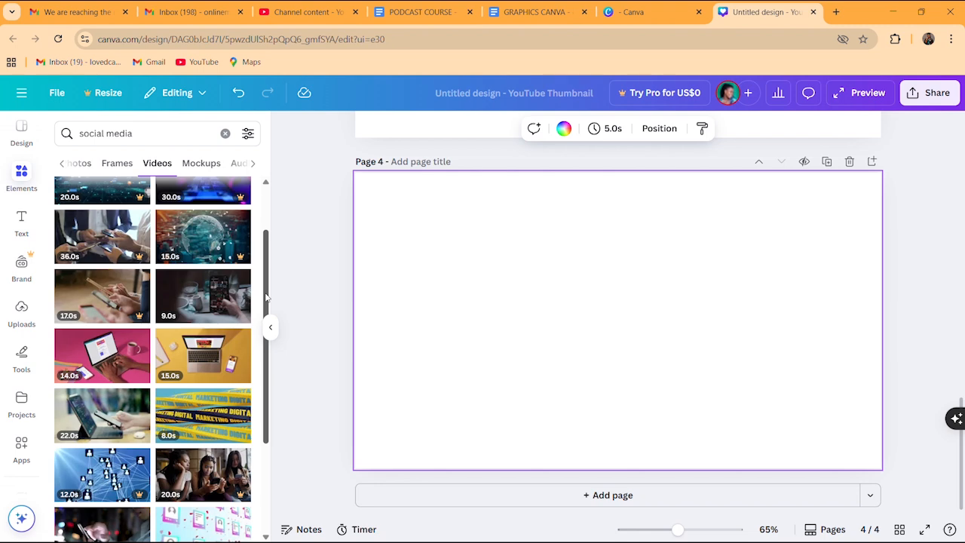
drag(265, 298, 262, 400)
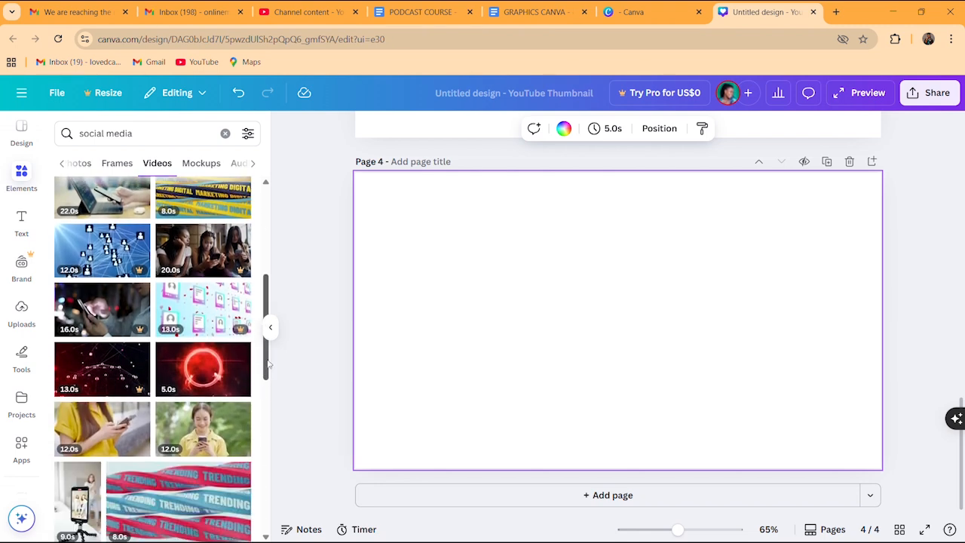
drag(268, 365, 258, 463)
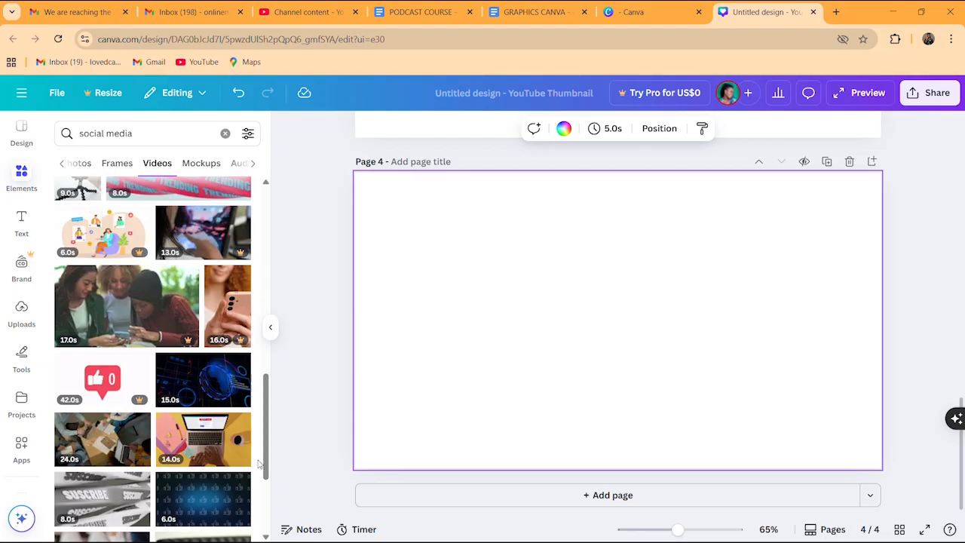
click(194, 441)
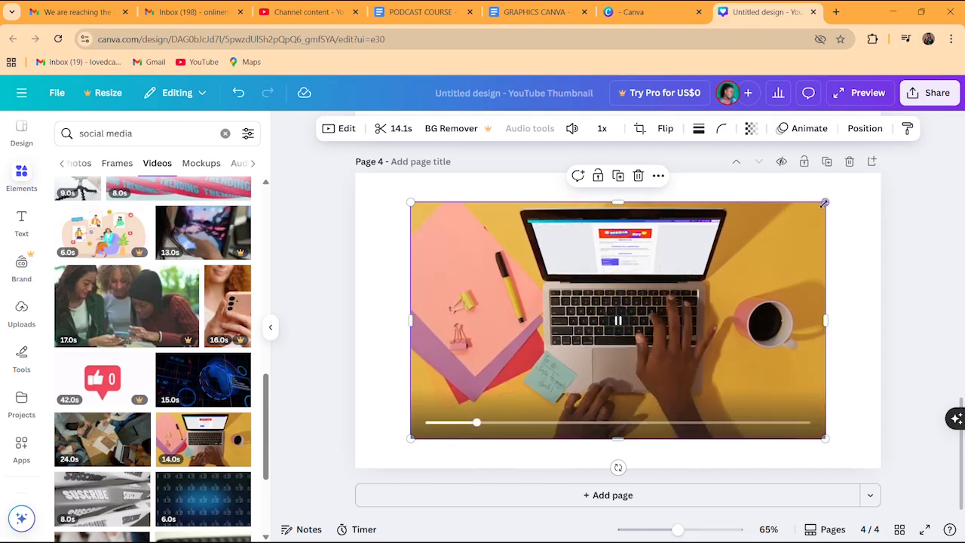
drag(825, 203, 898, 202)
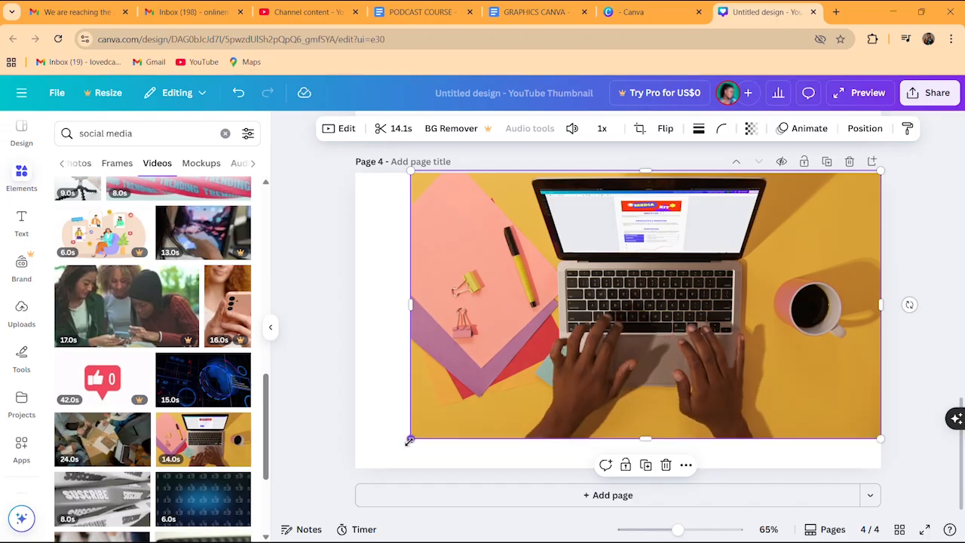
drag(409, 441, 351, 467)
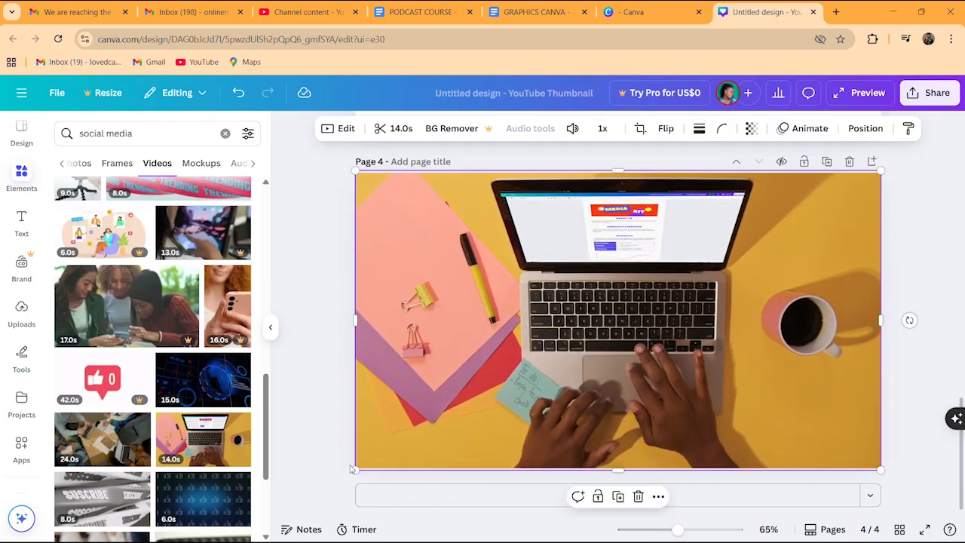
click(328, 317)
Play the laptop video preview and replay it from the start
click(618, 320)
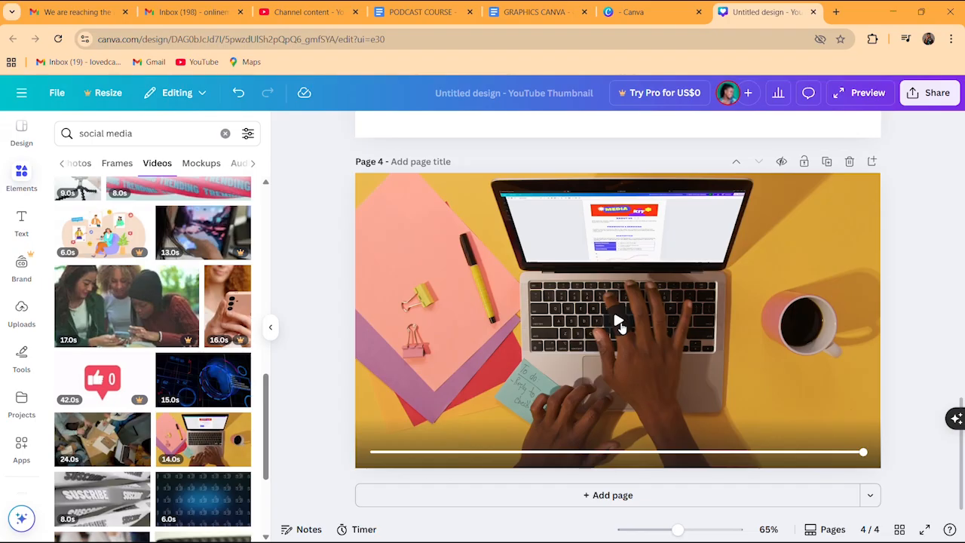
click(618, 323)
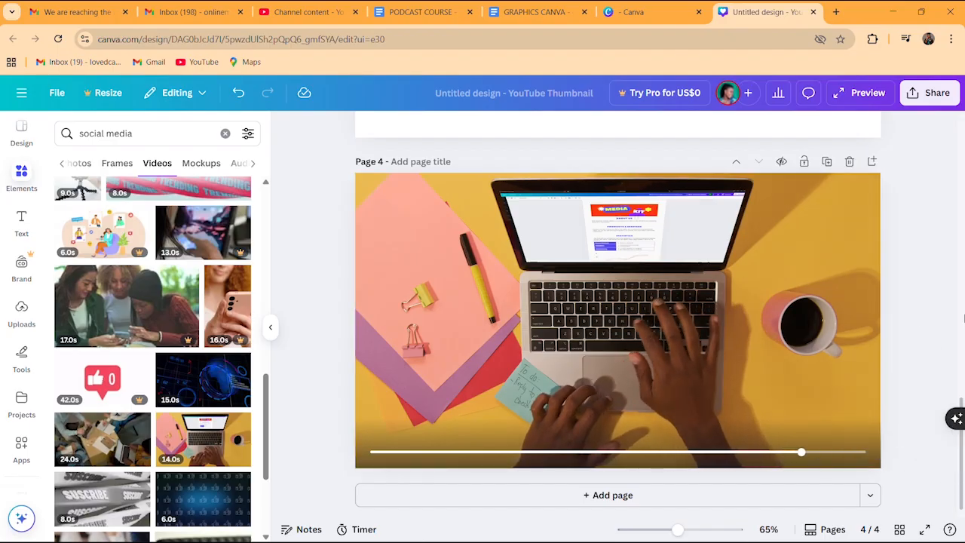
scroll(964, 319, up, 5)
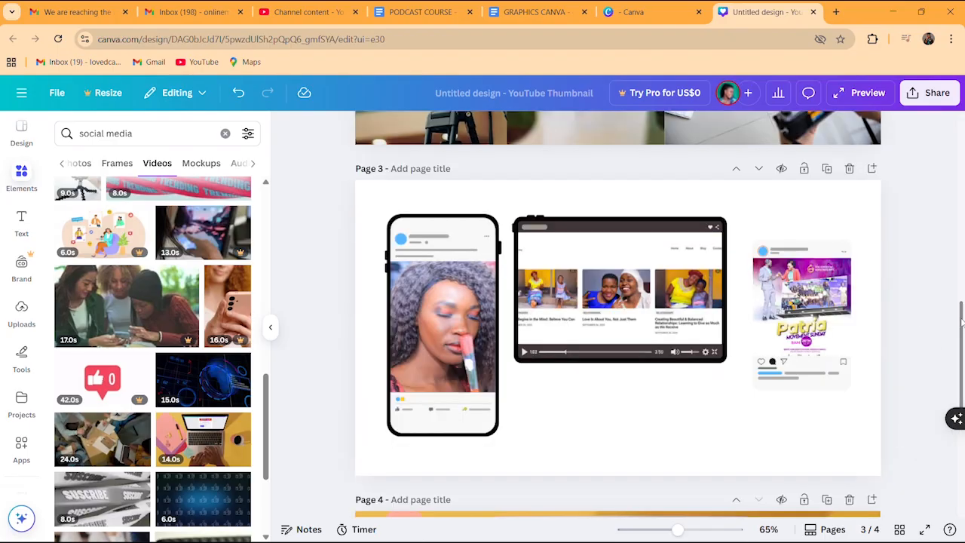
Drop the laptop-typing video into Page 3's video-player mockup and play it there
drag(961, 323, 962, 237)
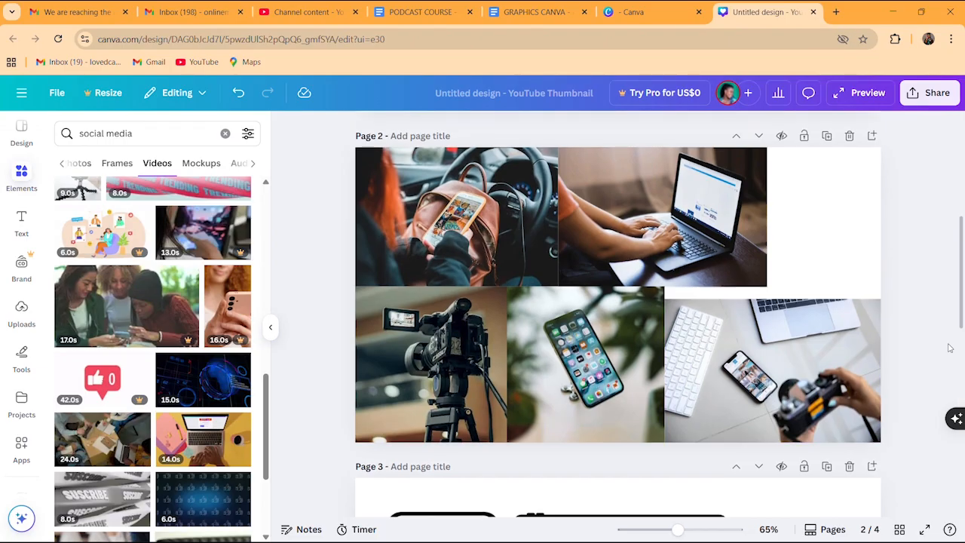
drag(961, 280, 956, 385)
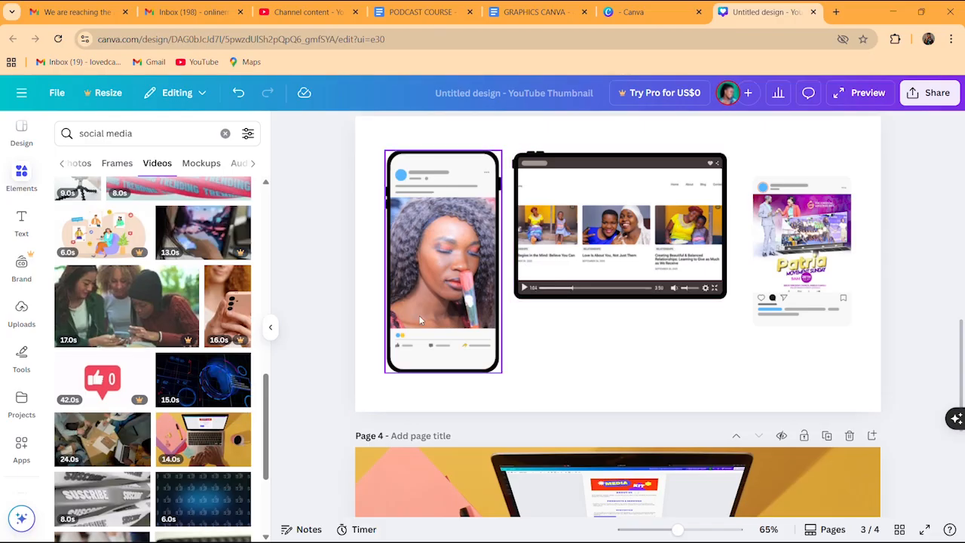
click(202, 436)
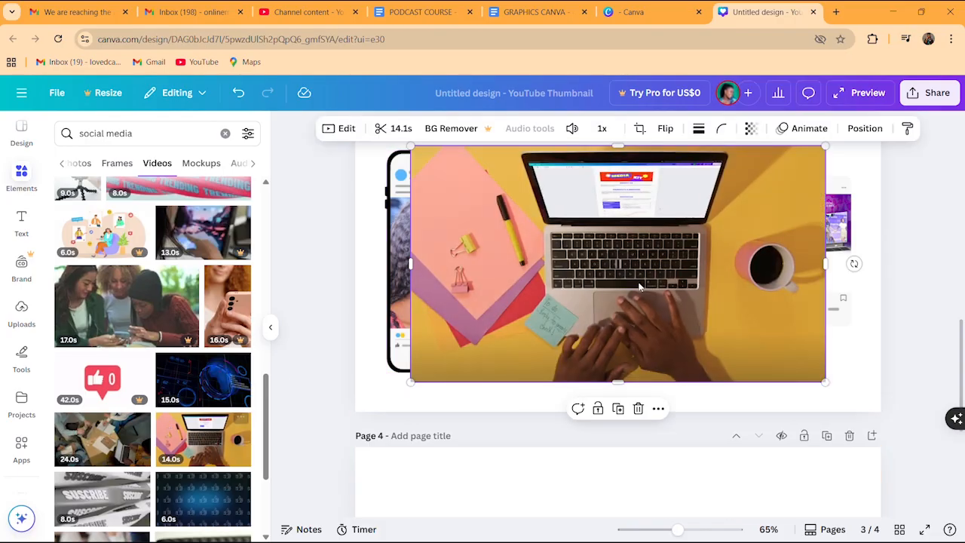
drag(626, 295, 629, 237)
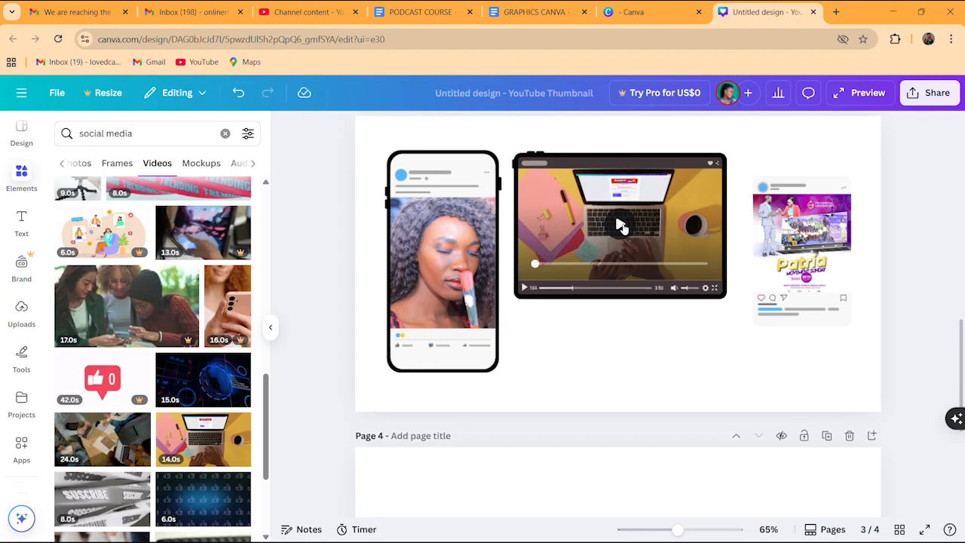
click(619, 225)
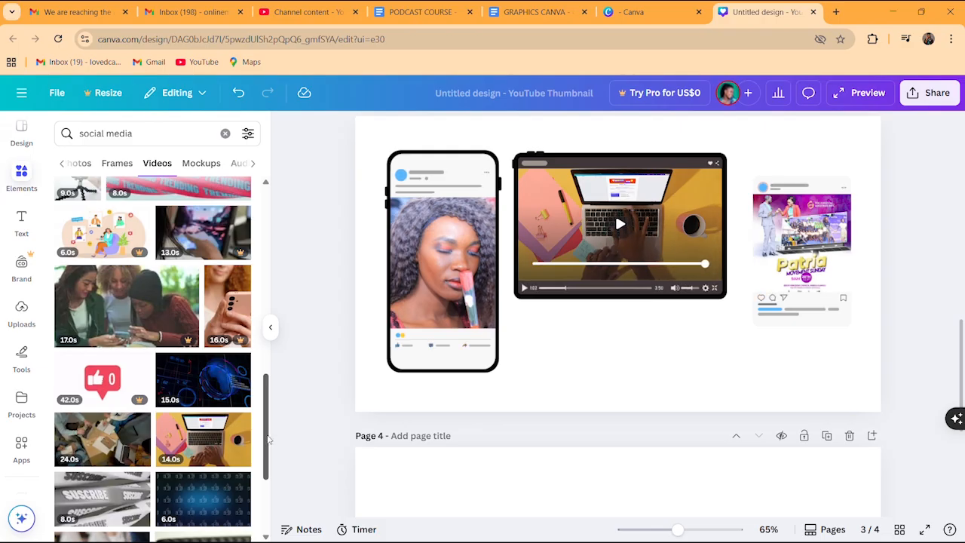
drag(269, 440, 269, 441)
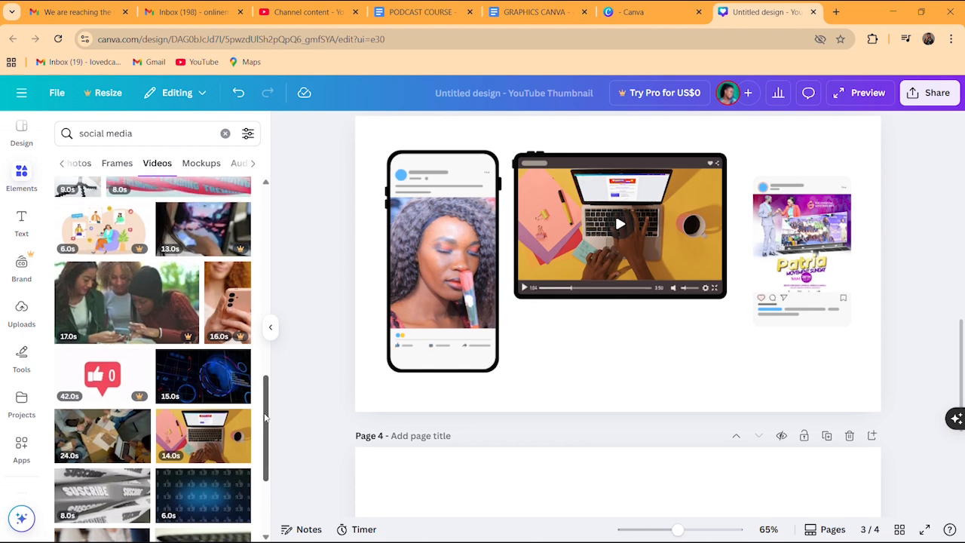
Swap the player mockup's clip for the 15.0s globe video and play it
click(199, 372)
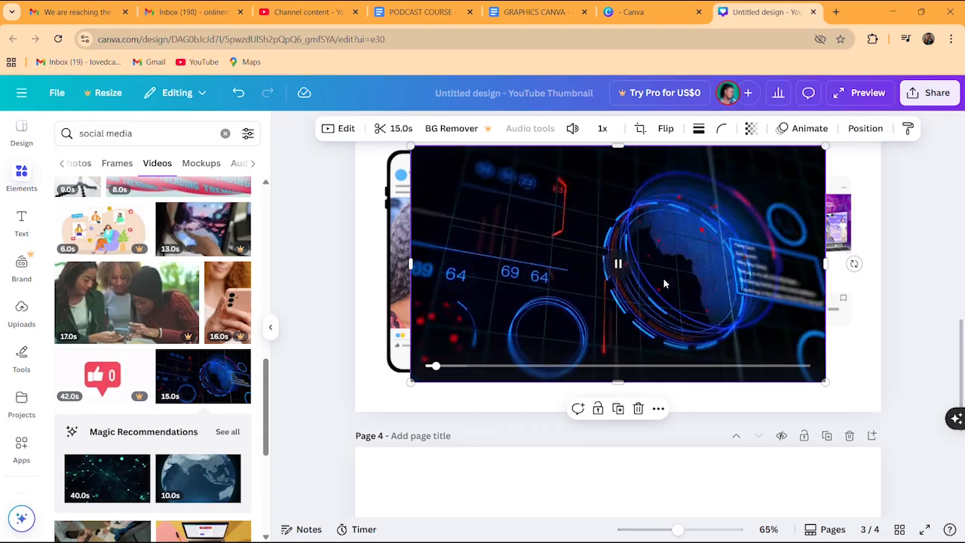
drag(664, 279, 643, 245)
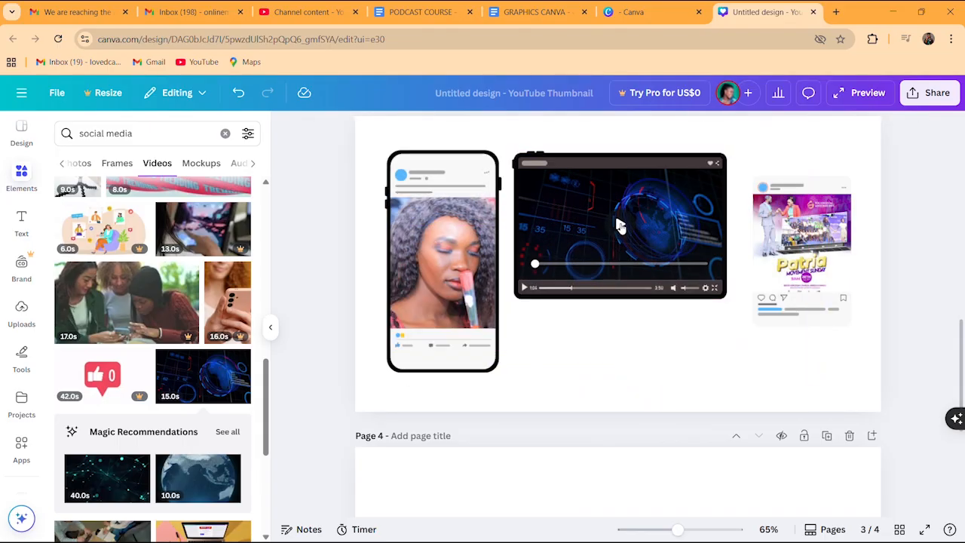
click(618, 226)
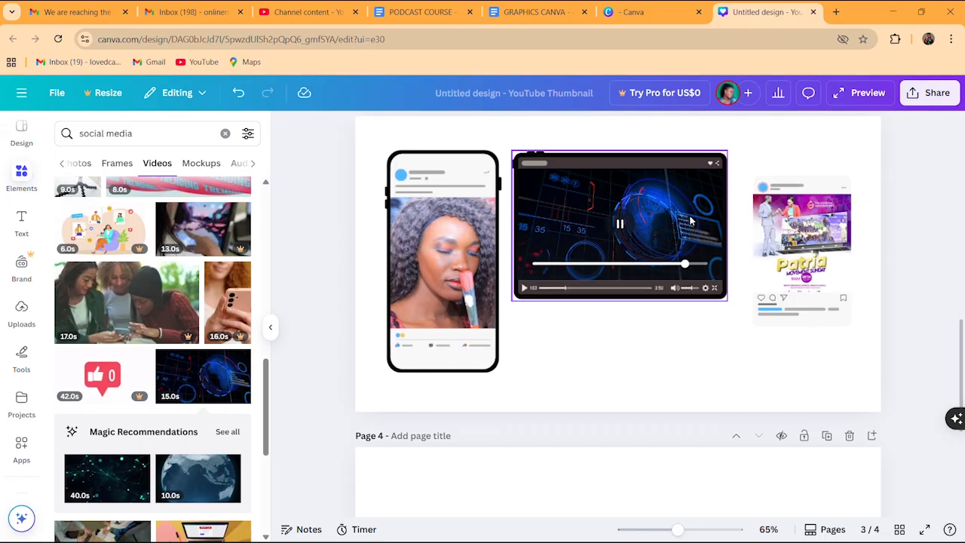
click(460, 169)
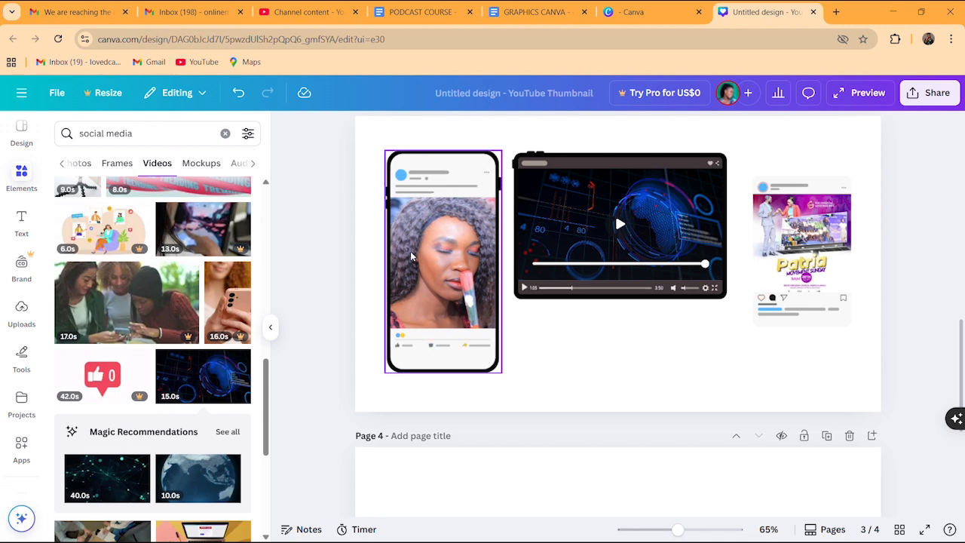
click(377, 250)
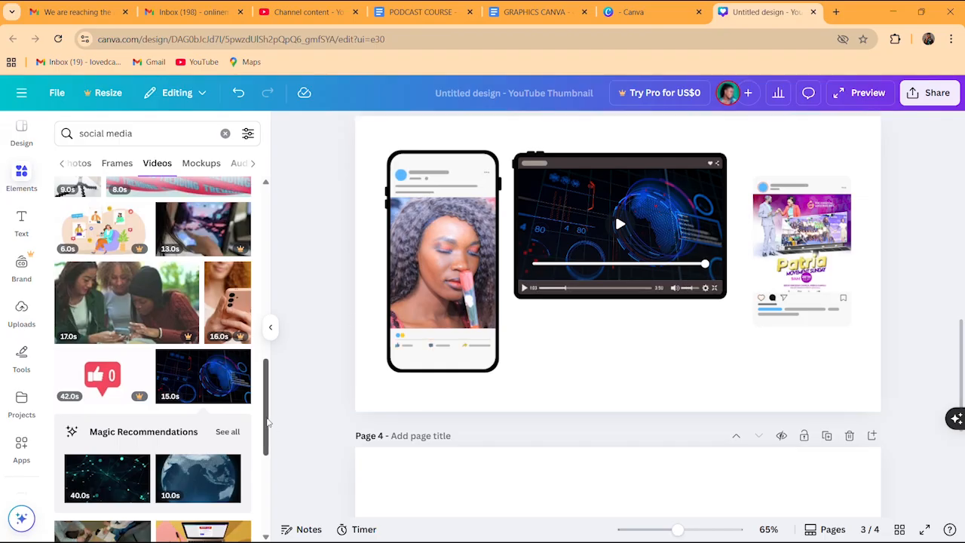
drag(266, 422, 263, 490)
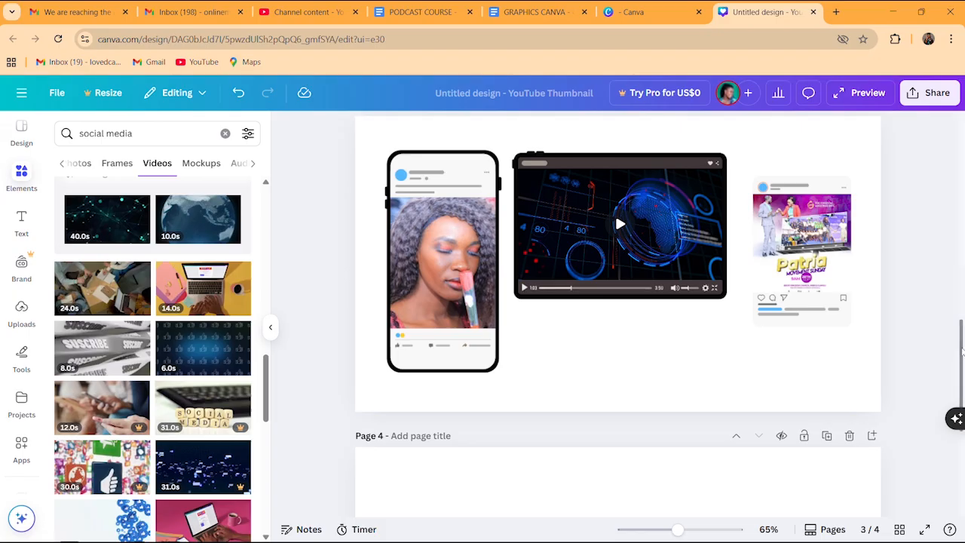
scroll(962, 351, down, 4)
scroll(961, 350, up, 4)
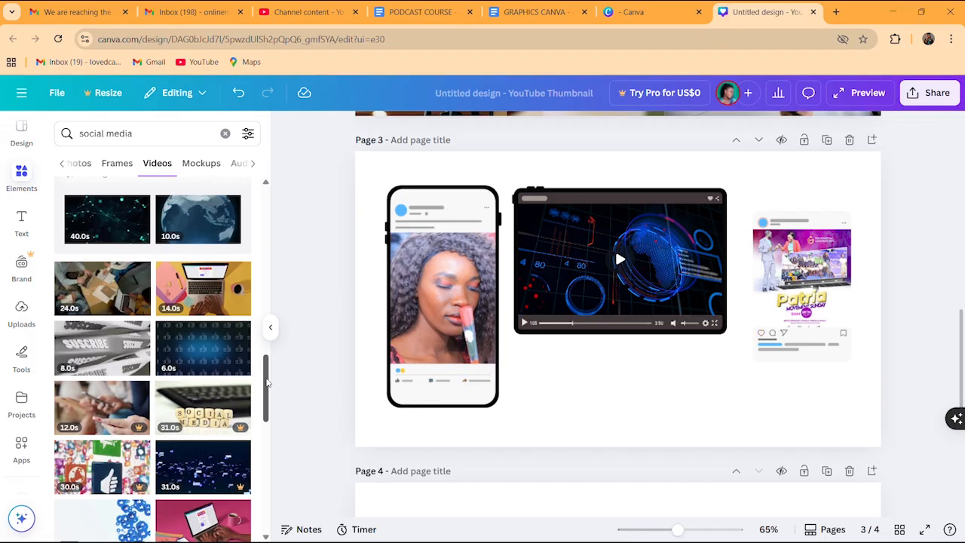
drag(267, 382, 293, 250)
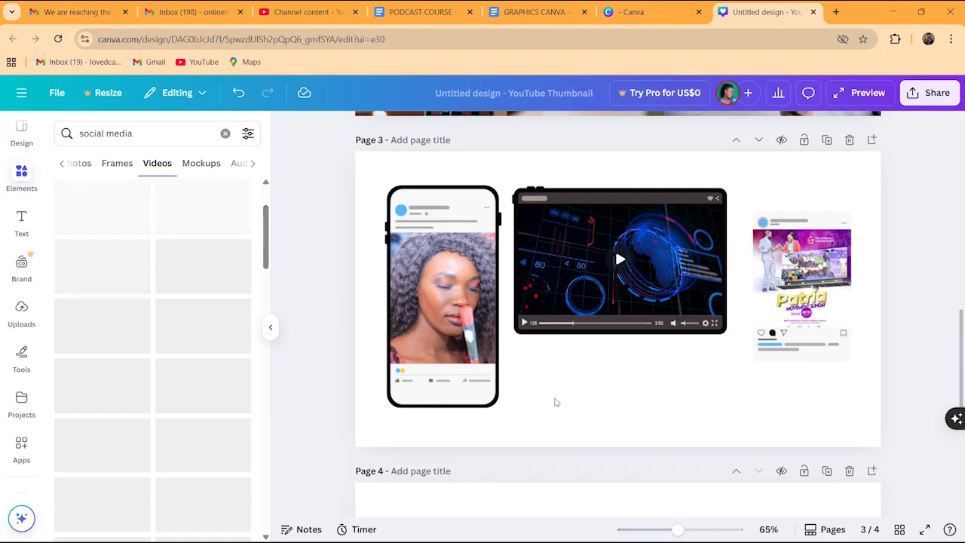
scroll(952, 350, down, 4)
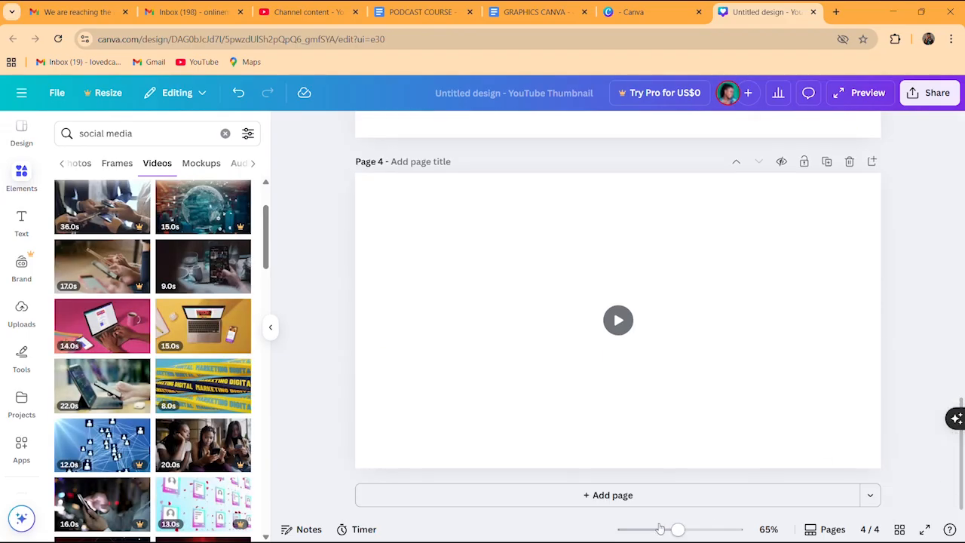
Add page 5 with the first social media post mockup, enlarged from both corners
click(610, 497)
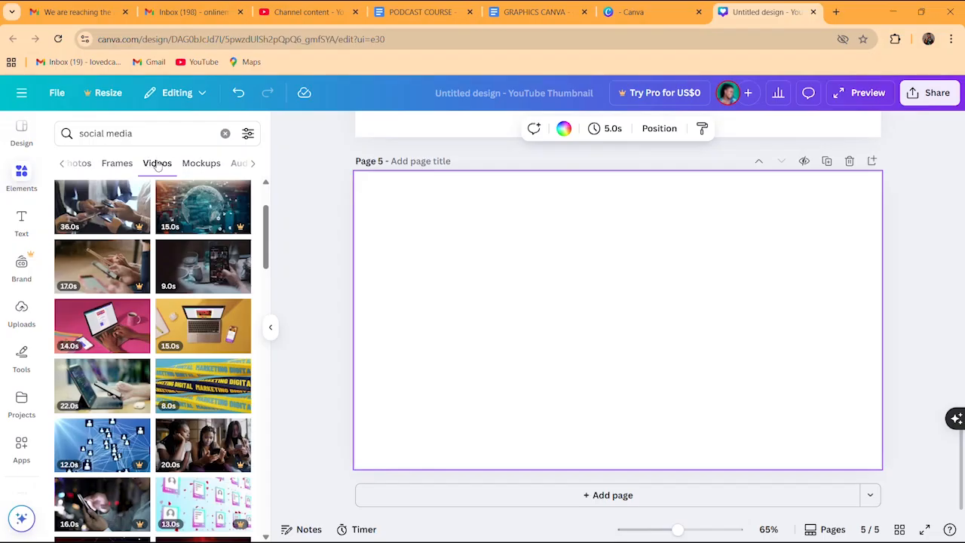
click(206, 165)
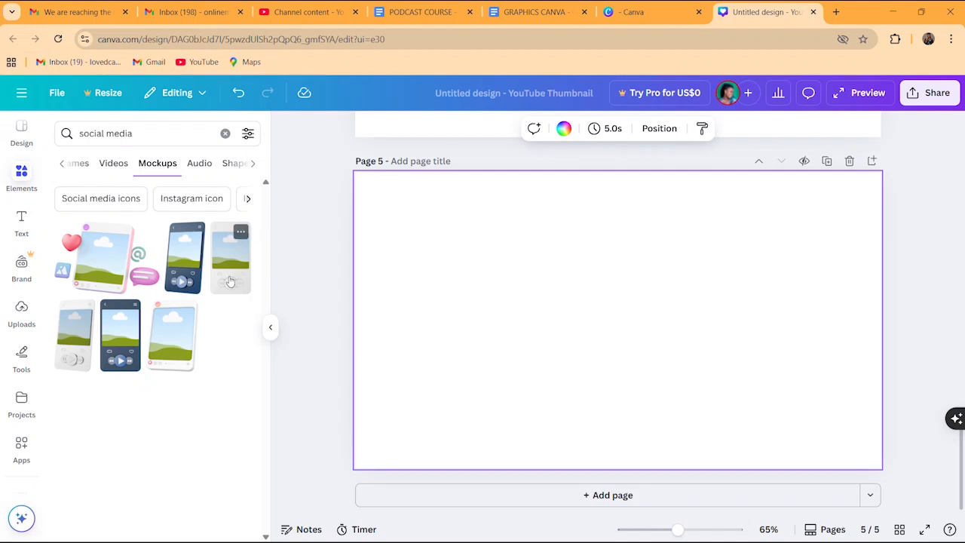
click(106, 261)
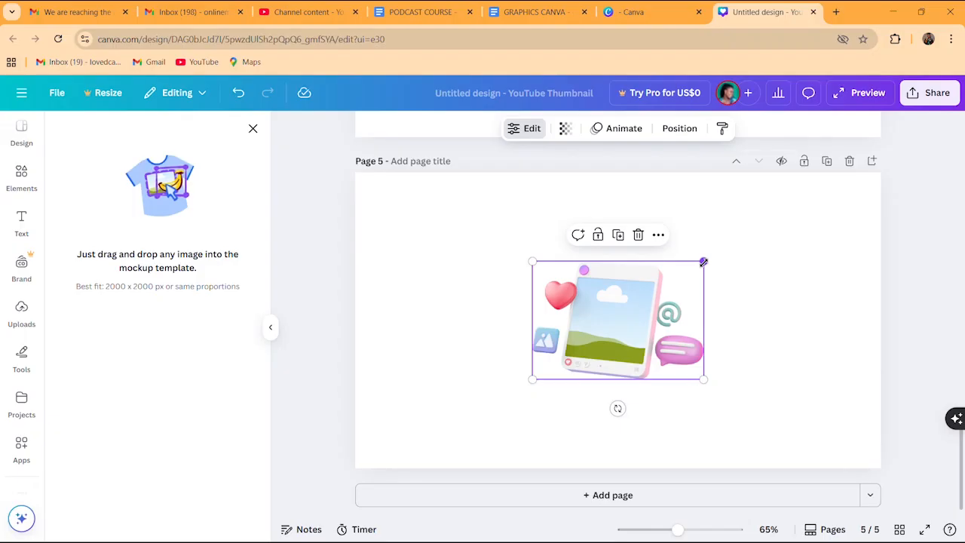
drag(703, 262, 796, 195)
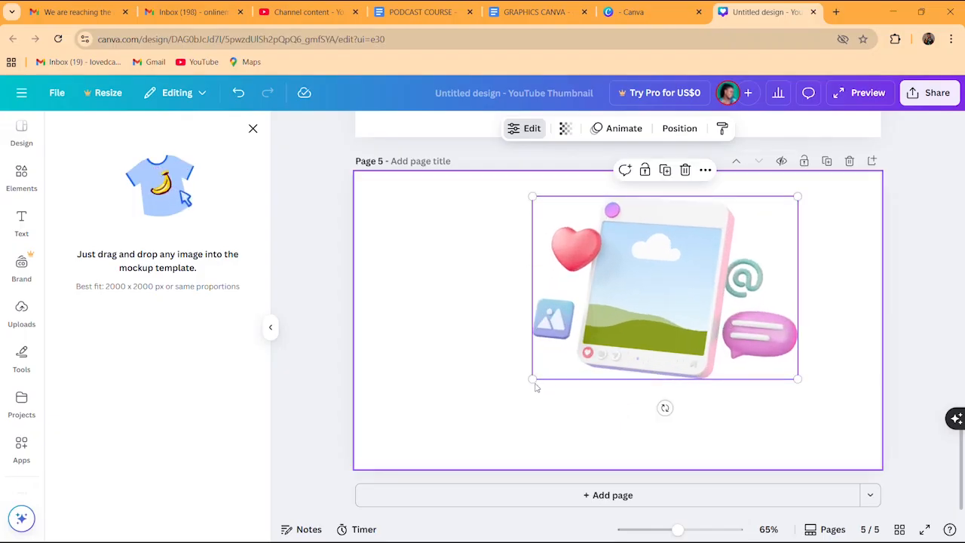
drag(532, 380, 443, 441)
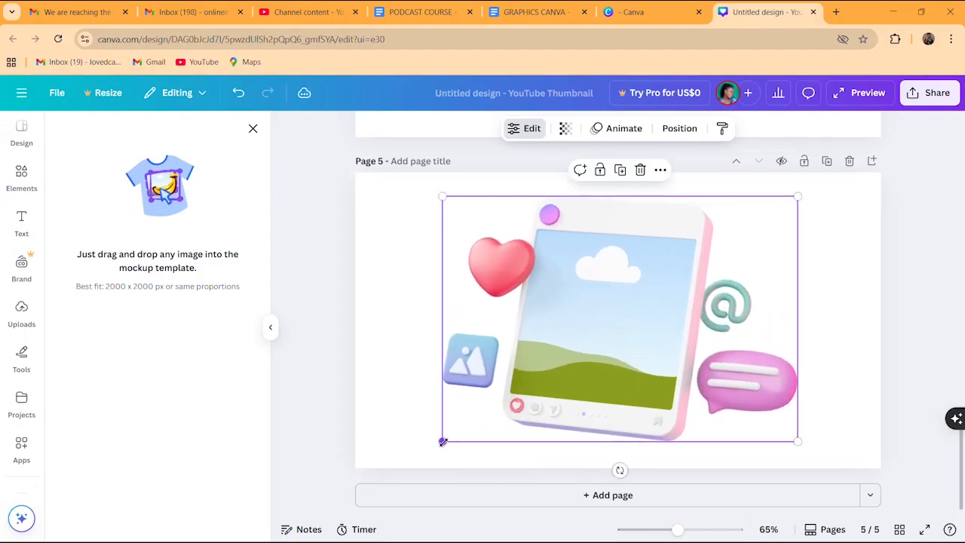
Search uploads for 'logo' and fit the gospel media academy logo into the mockup screen
click(21, 310)
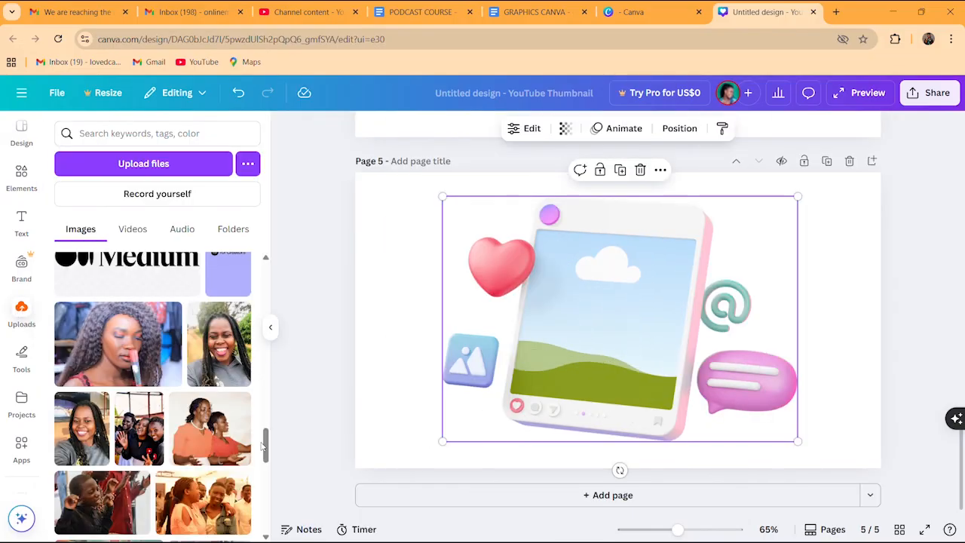
scroll(264, 448, down, 1)
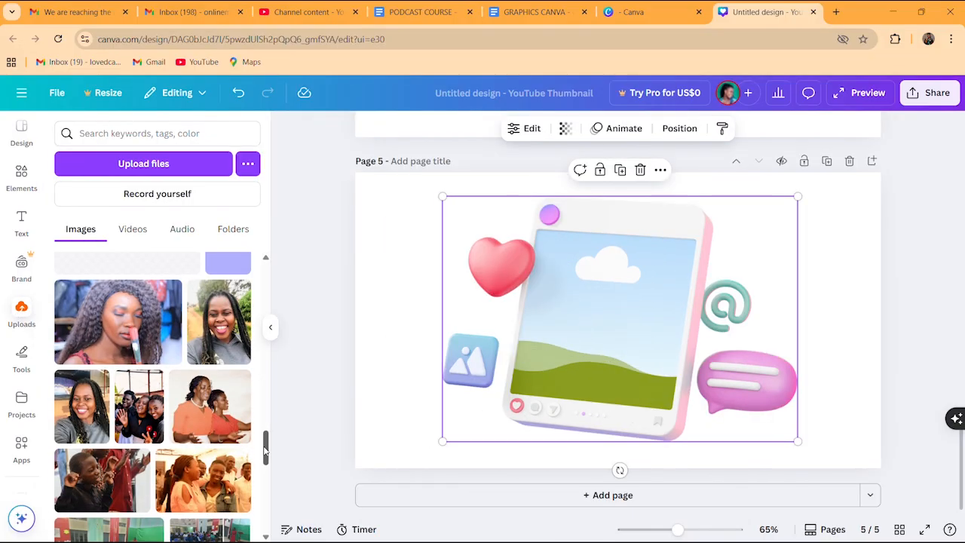
click(150, 133)
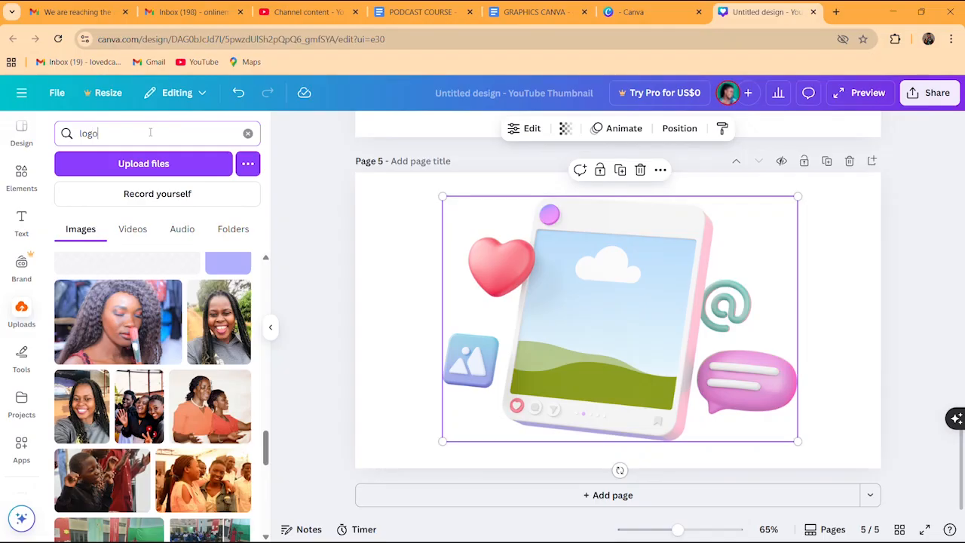
text(logo)
key(Return)
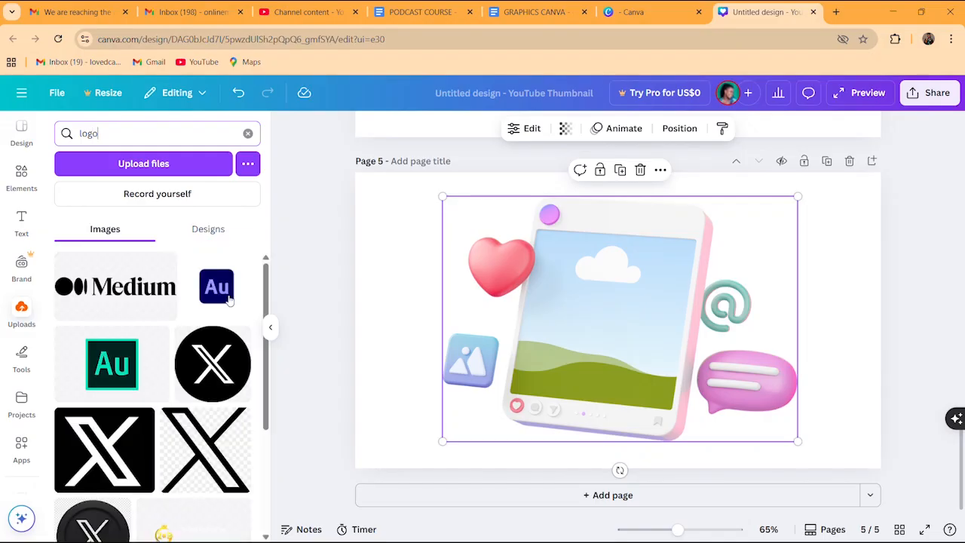
scroll(172, 460, down, 3)
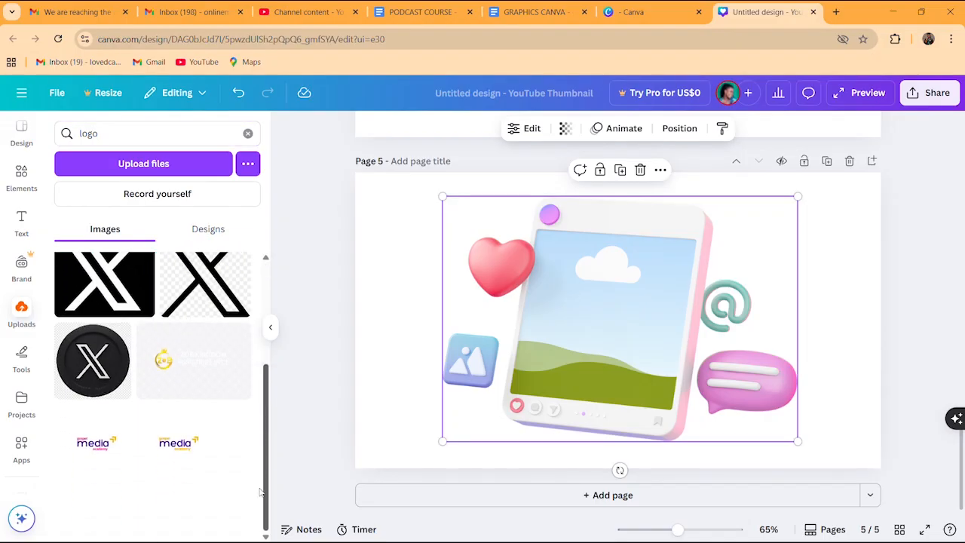
click(74, 442)
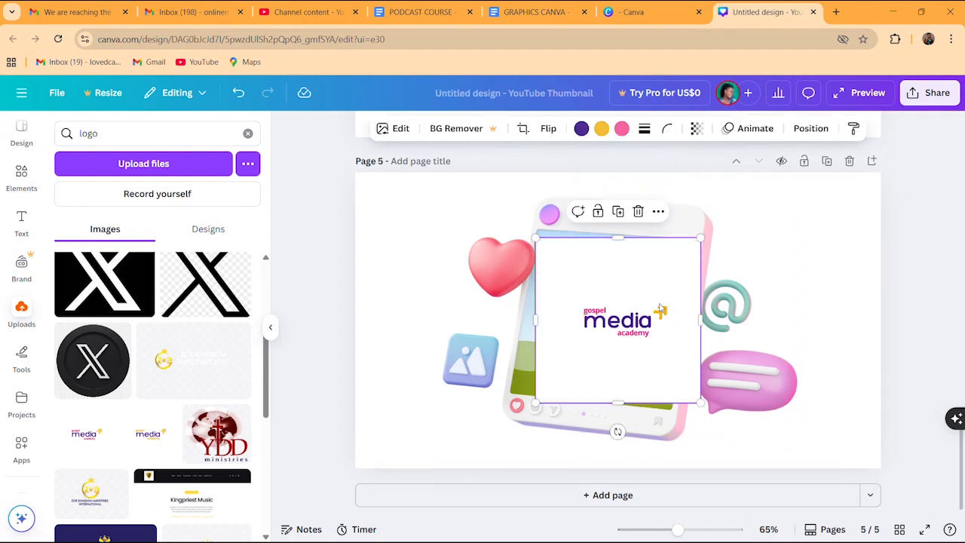
drag(661, 310, 639, 301)
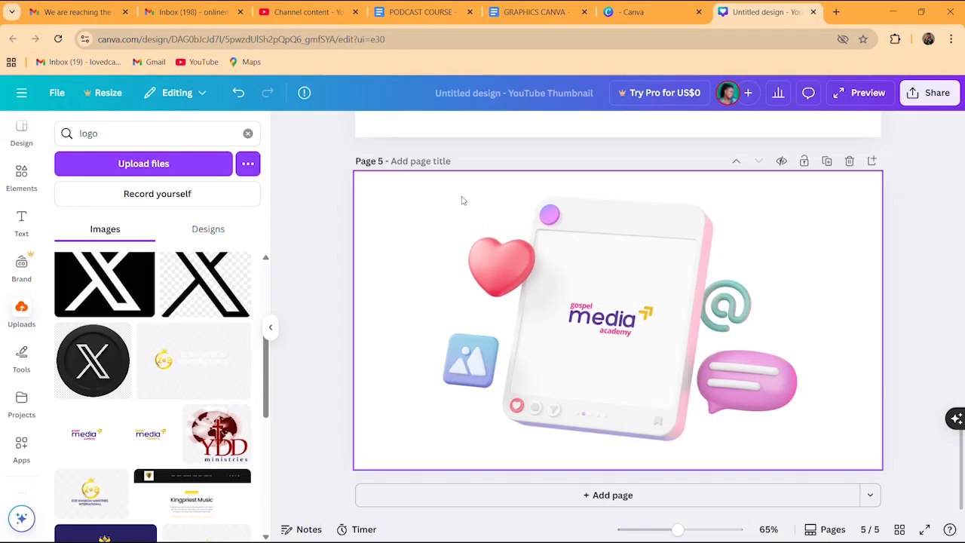
Shrink the logo mockup and move it toward the page's upper right
click(555, 259)
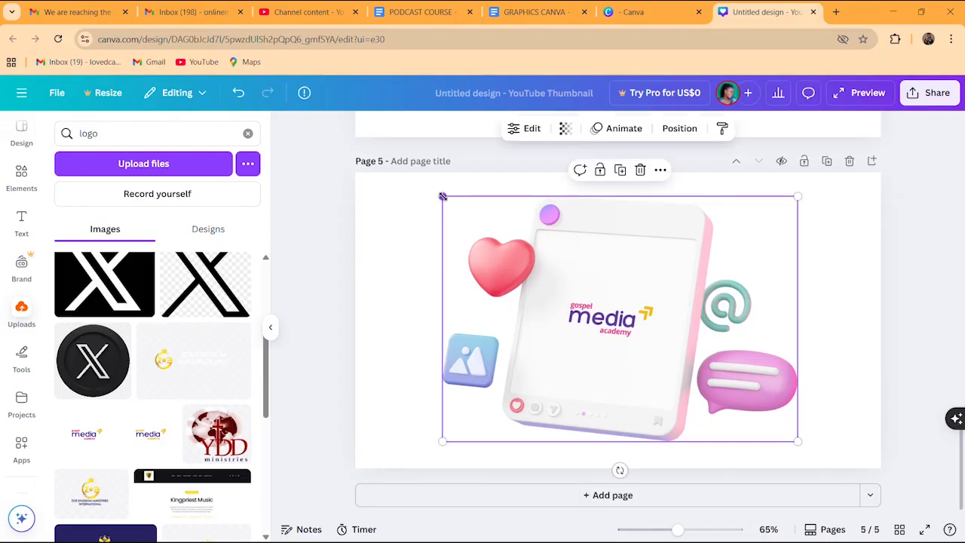
drag(442, 196, 618, 317)
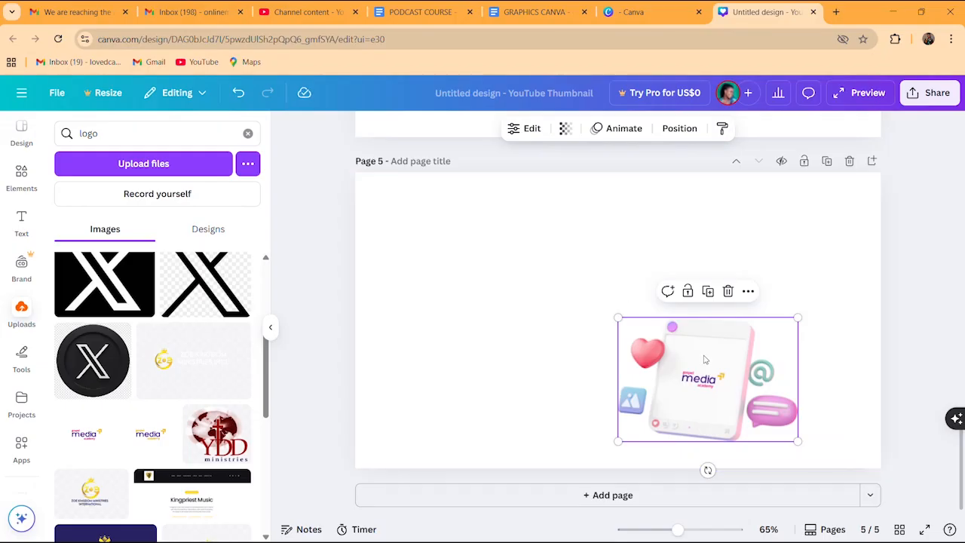
drag(705, 360, 740, 285)
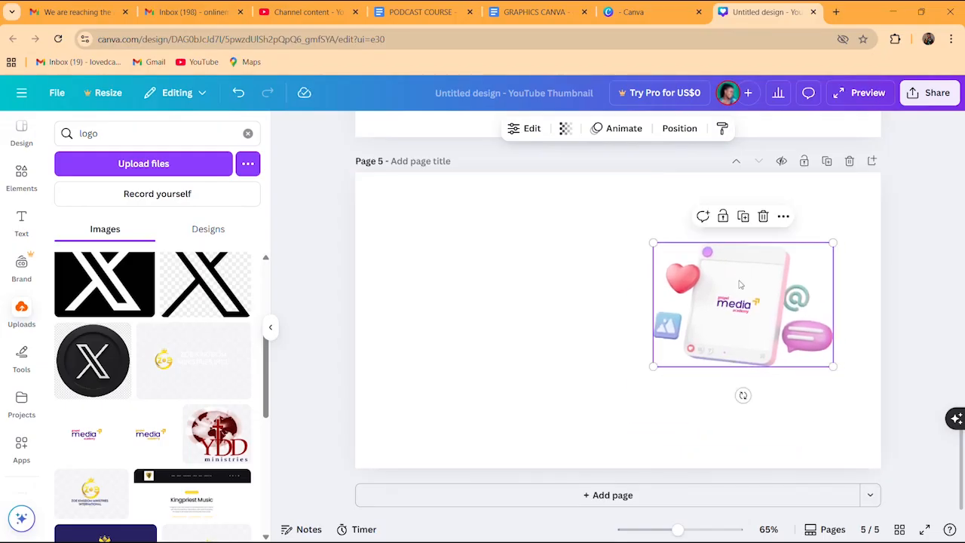
click(572, 297)
click(17, 176)
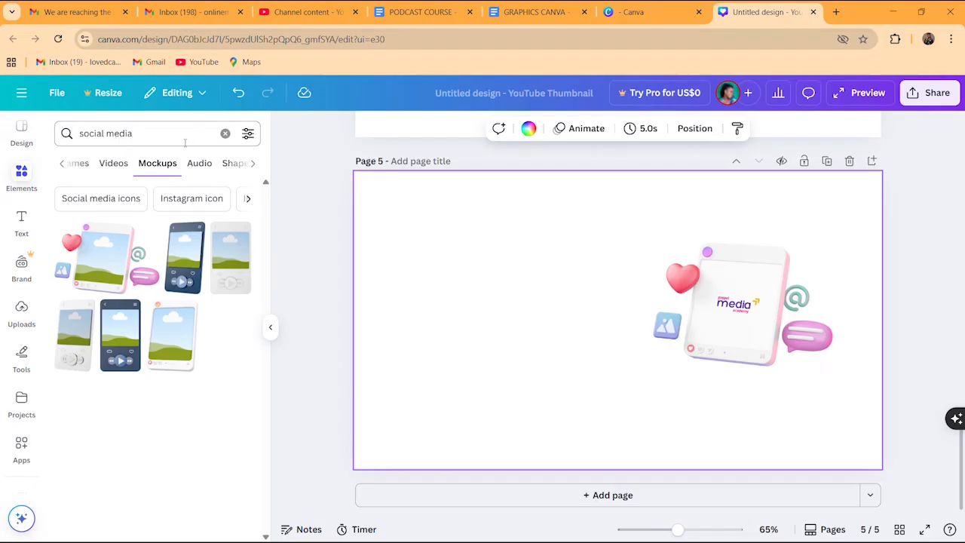
Add the Apparel T-shirt mockup from all Mockups, enlarged at the page's upper left
click(225, 134)
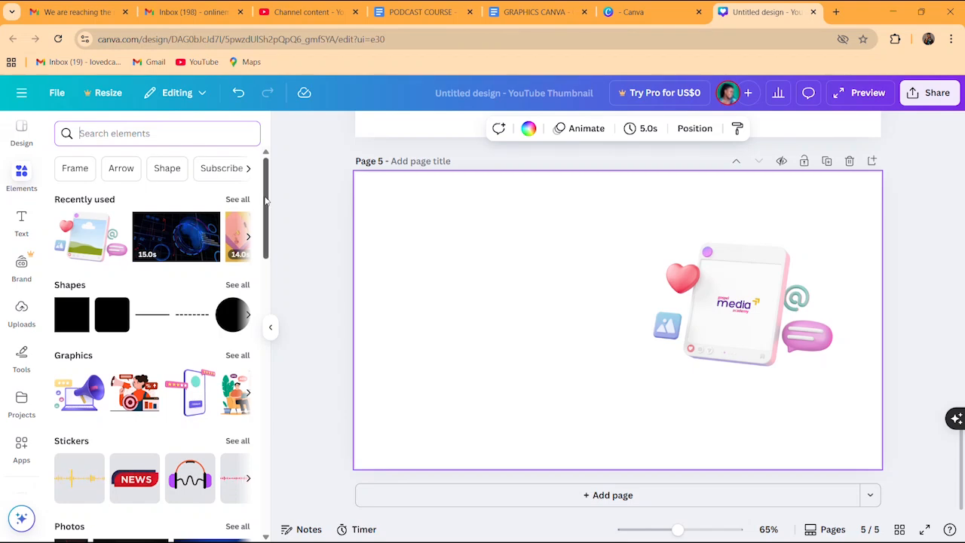
drag(265, 200, 275, 498)
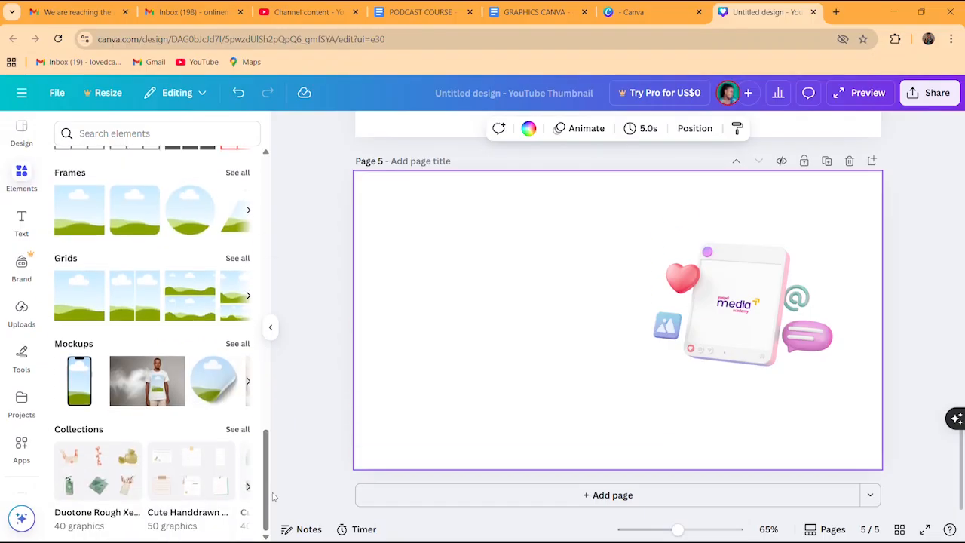
click(237, 344)
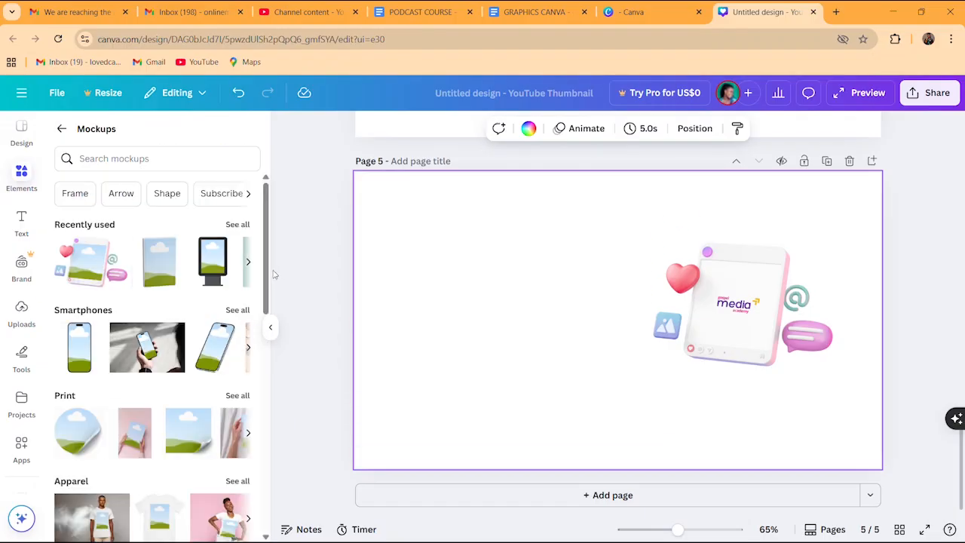
drag(267, 271, 267, 334)
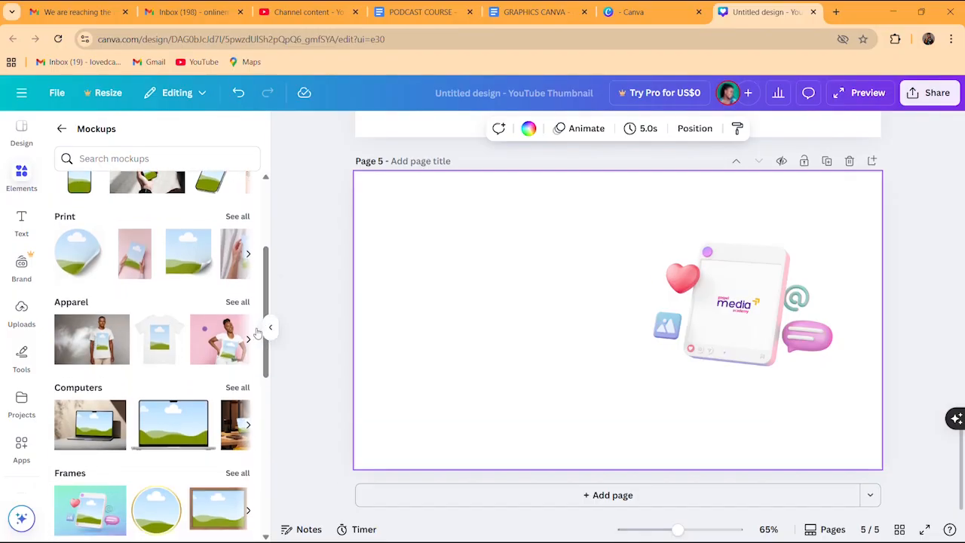
click(106, 341)
drag(656, 321, 496, 262)
drag(547, 319, 621, 369)
drag(562, 308, 554, 293)
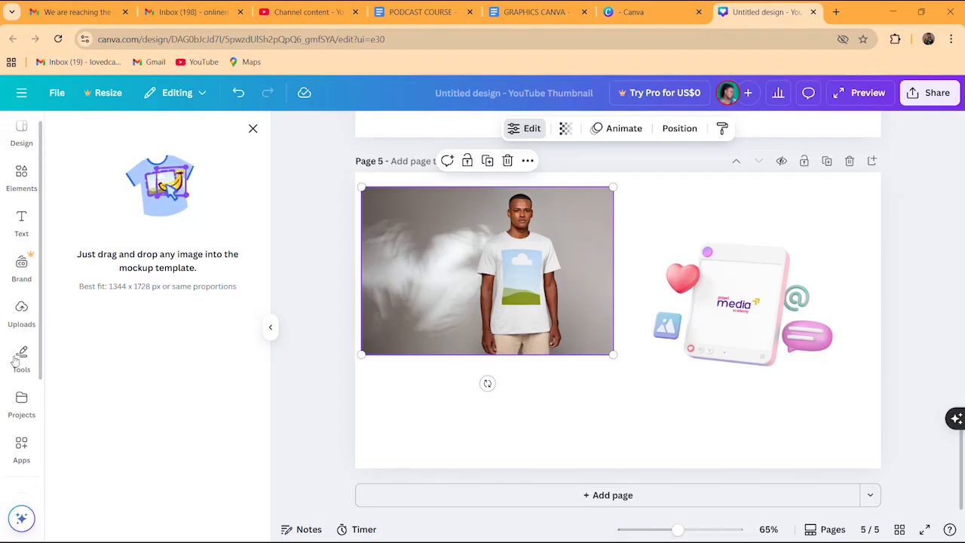
click(254, 130)
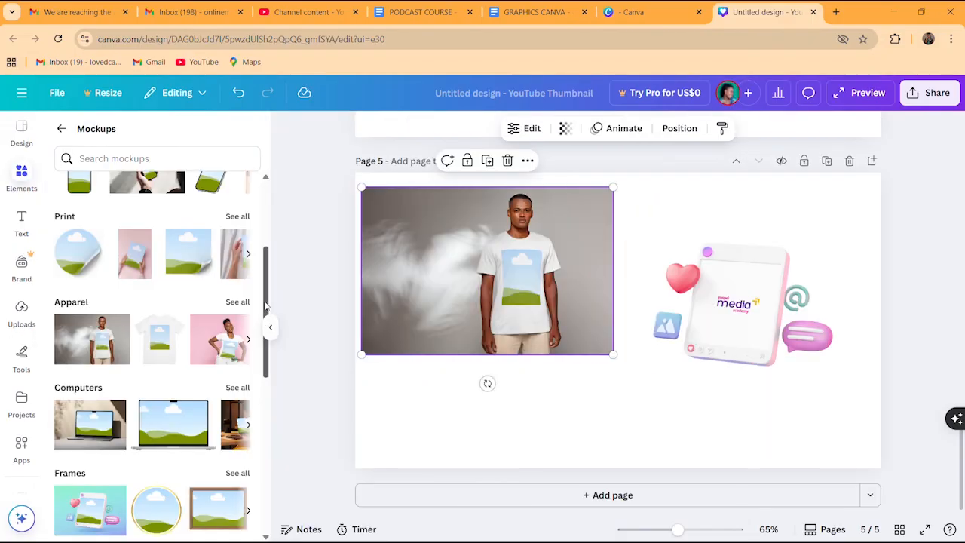
drag(266, 306, 258, 391)
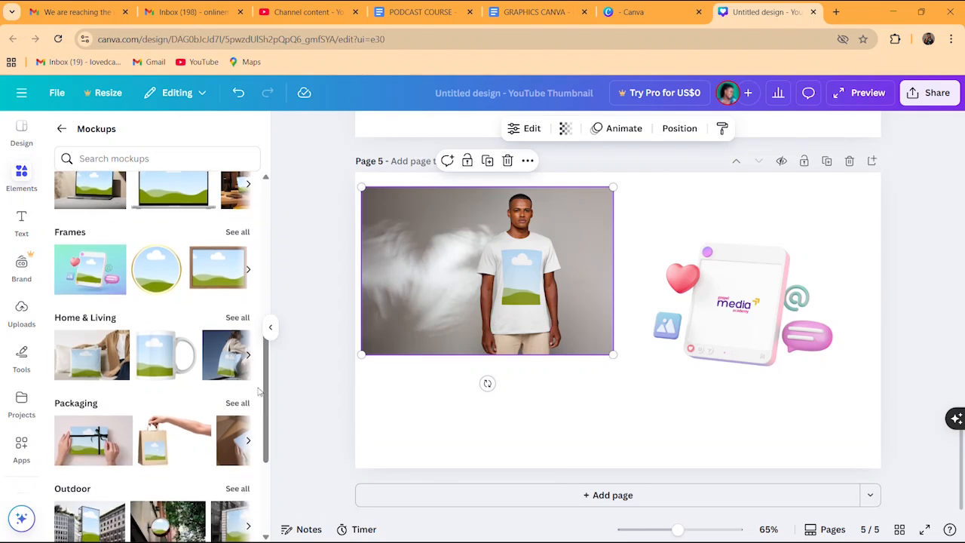
Add the pillow mockup and set the tote-bag and pillow mockups side by side along the bottom
click(91, 363)
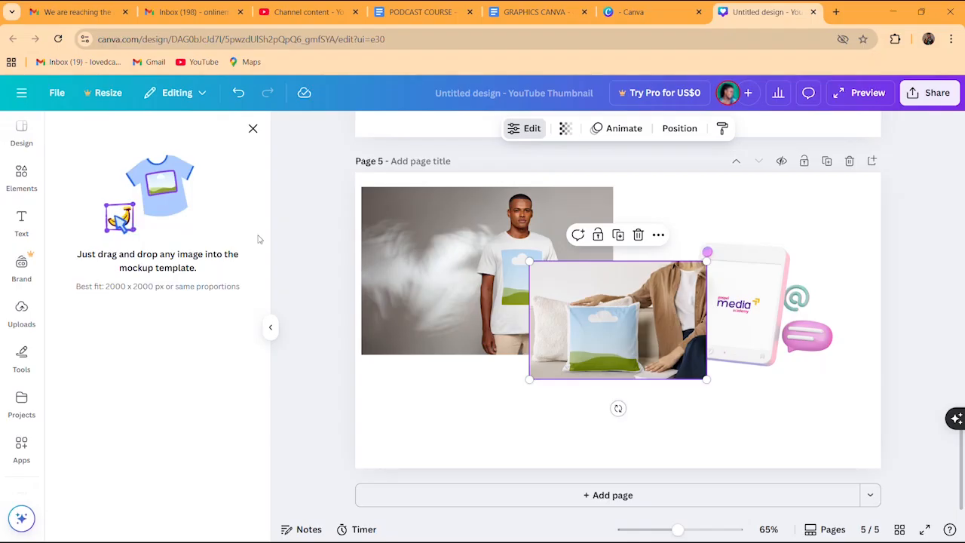
click(253, 129)
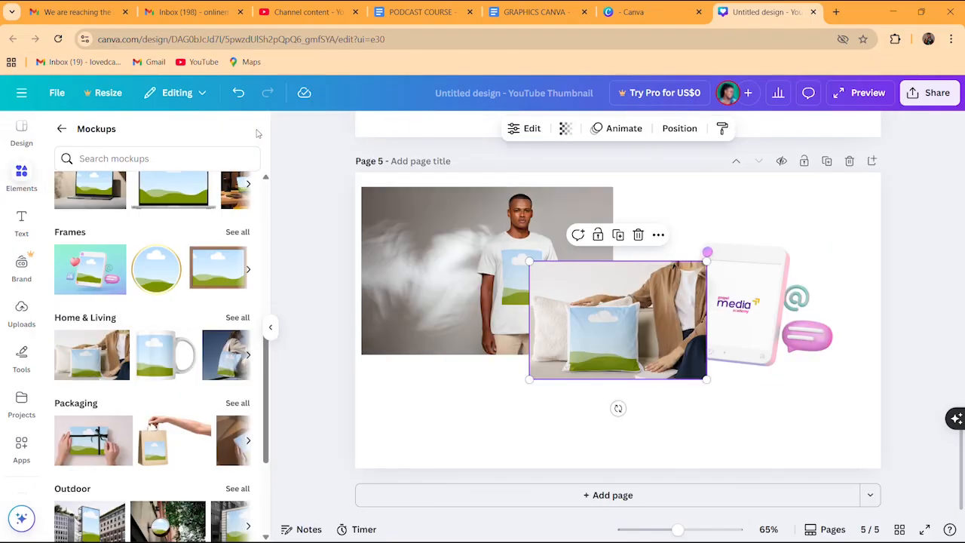
click(238, 318)
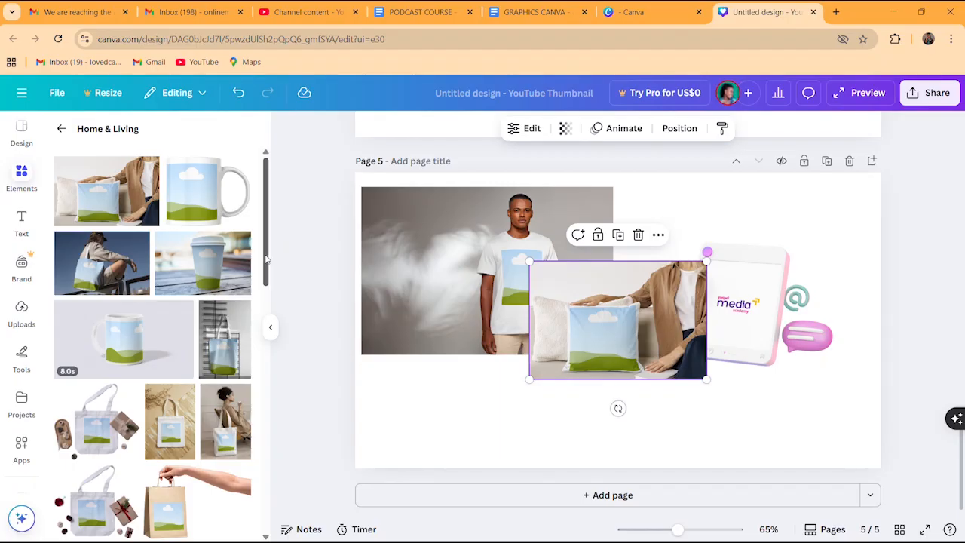
drag(266, 259, 261, 303)
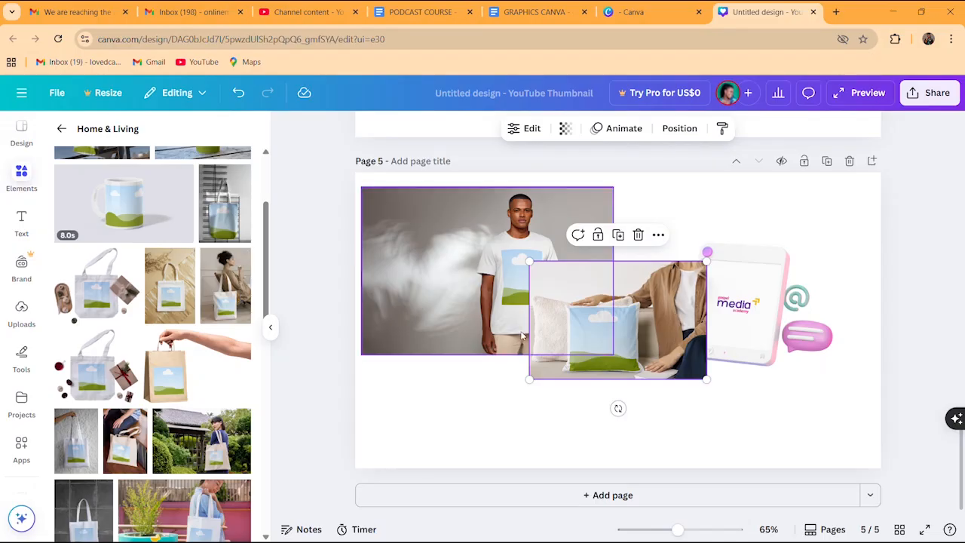
click(21, 312)
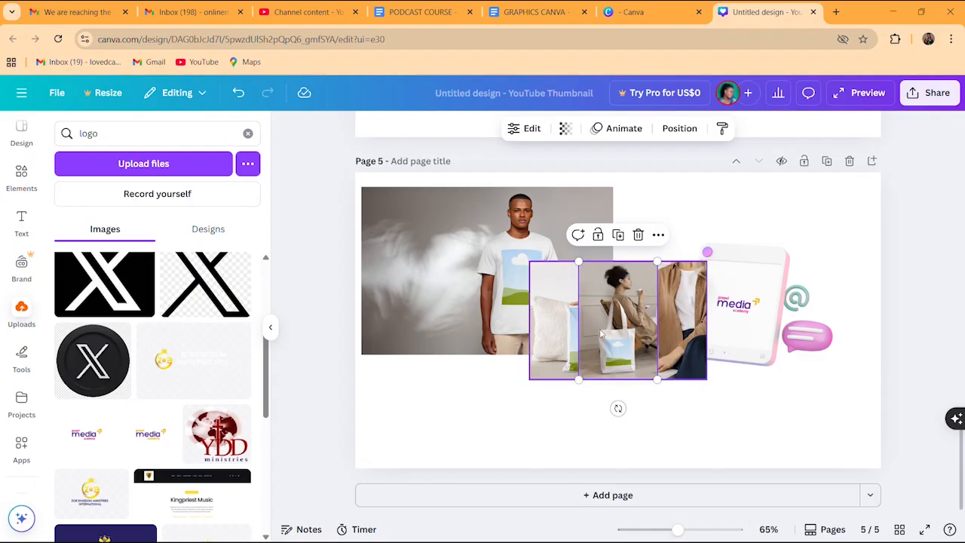
drag(612, 327, 406, 410)
drag(616, 352, 565, 435)
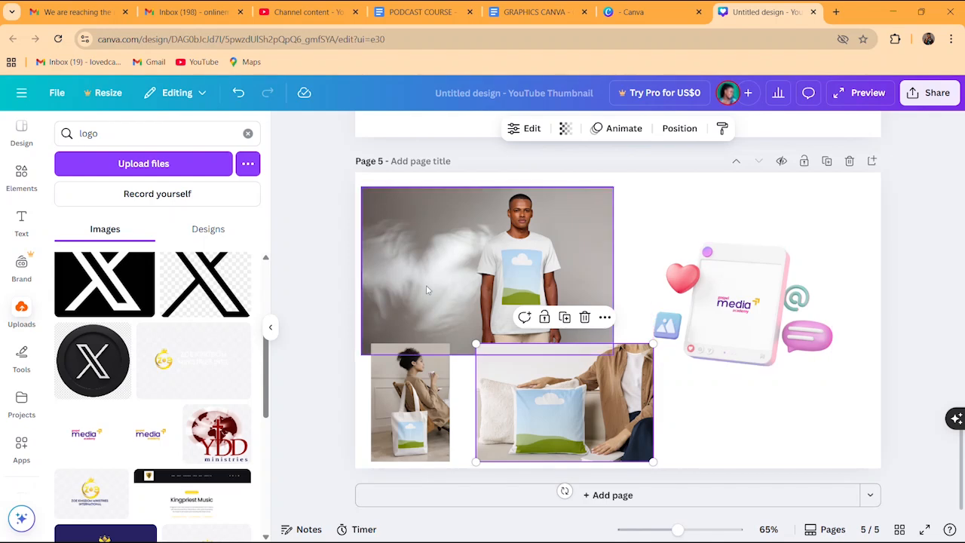
Drop the uploaded gospel media academy logo onto the T-shirt mockup, then check the T-shirt and pillow mockups
click(86, 442)
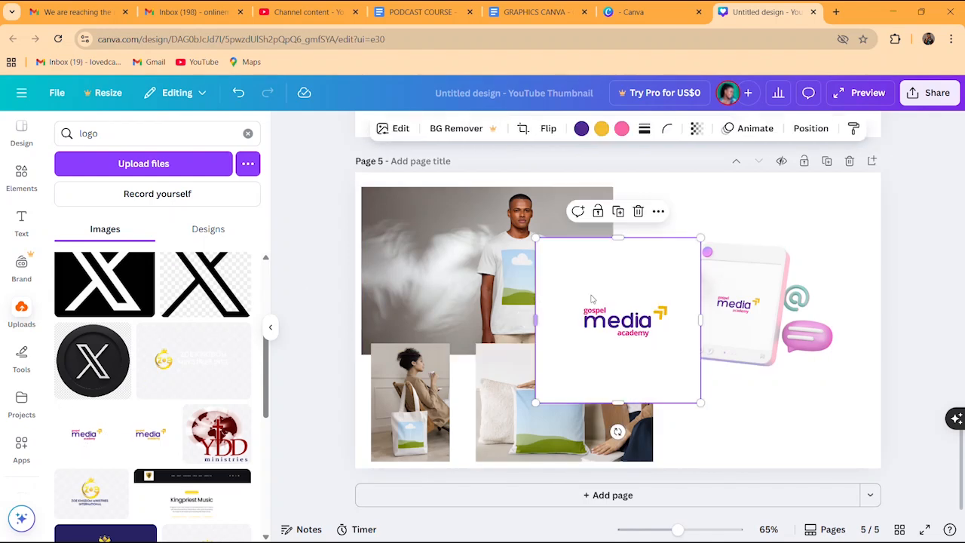
drag(614, 321, 519, 274)
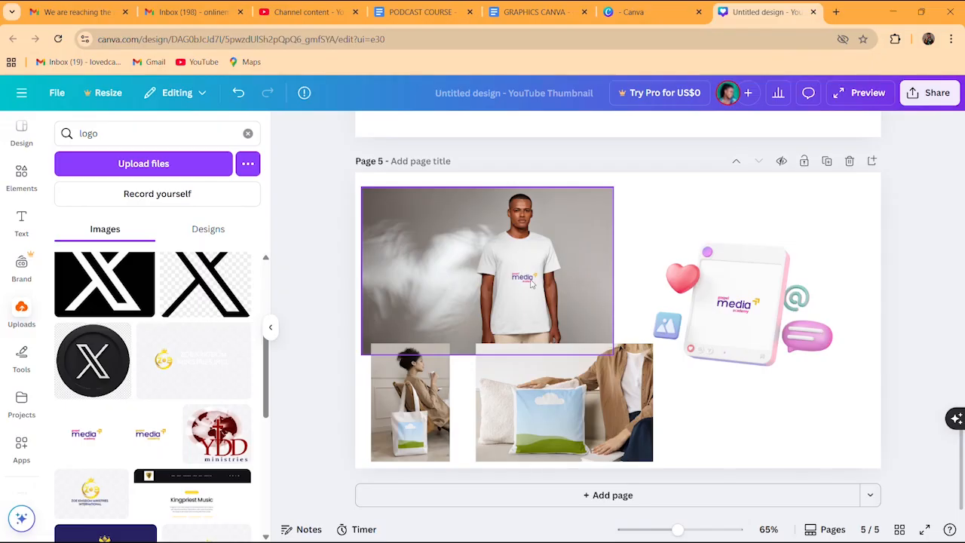
click(532, 283)
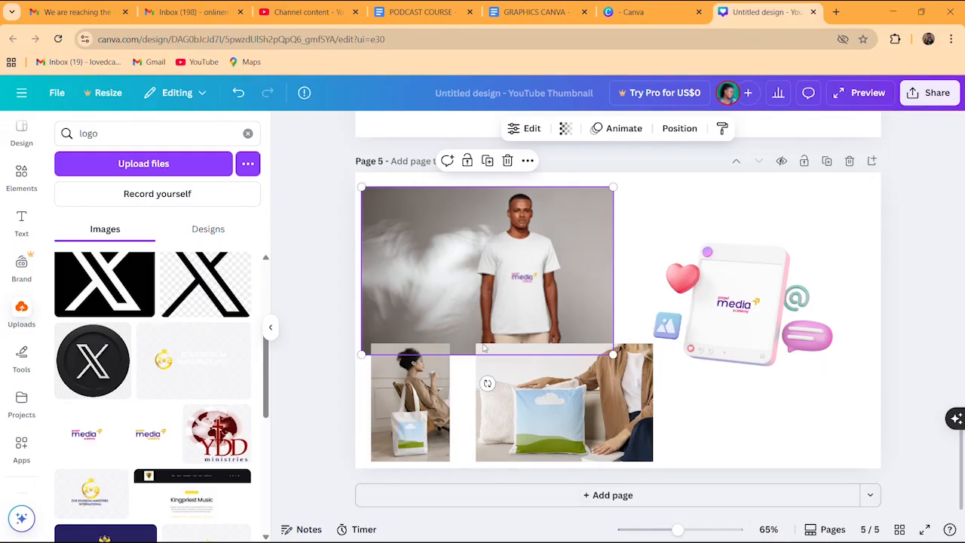
click(570, 419)
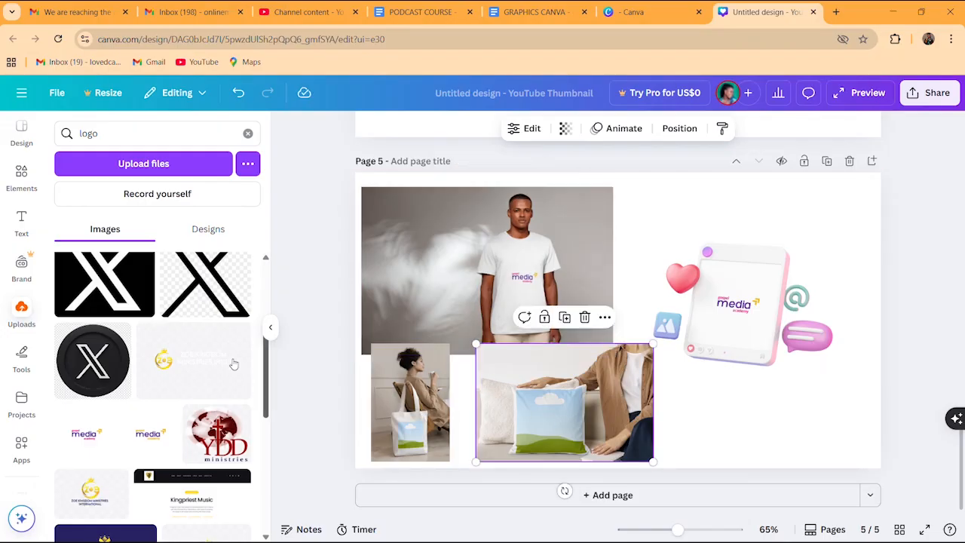
Put the woman's portrait photo from Uploads into the pillow mockup
click(21, 307)
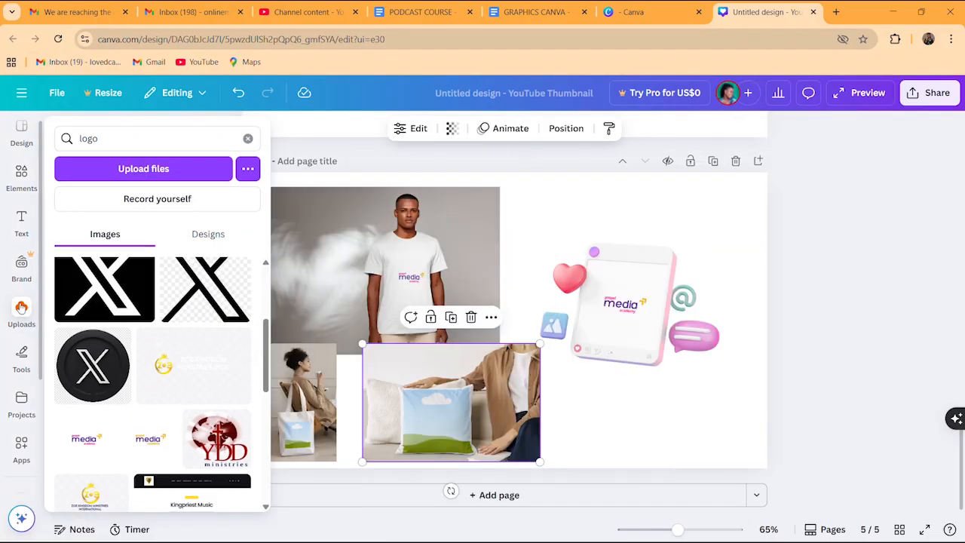
click(252, 140)
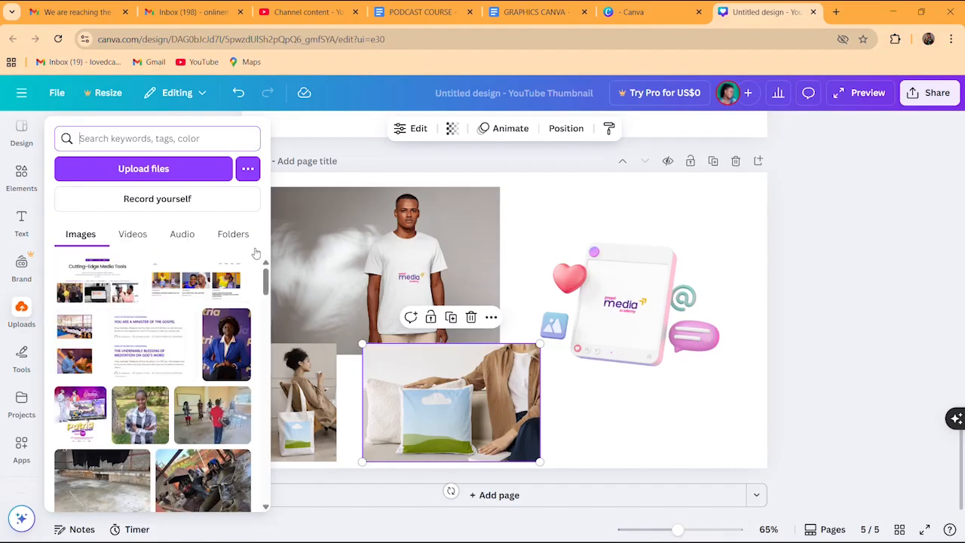
drag(266, 281, 241, 424)
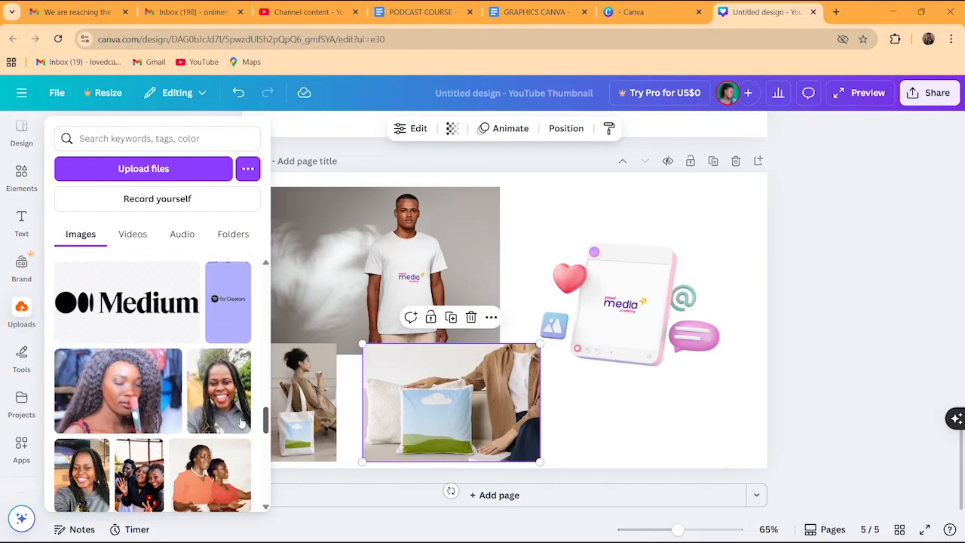
click(131, 398)
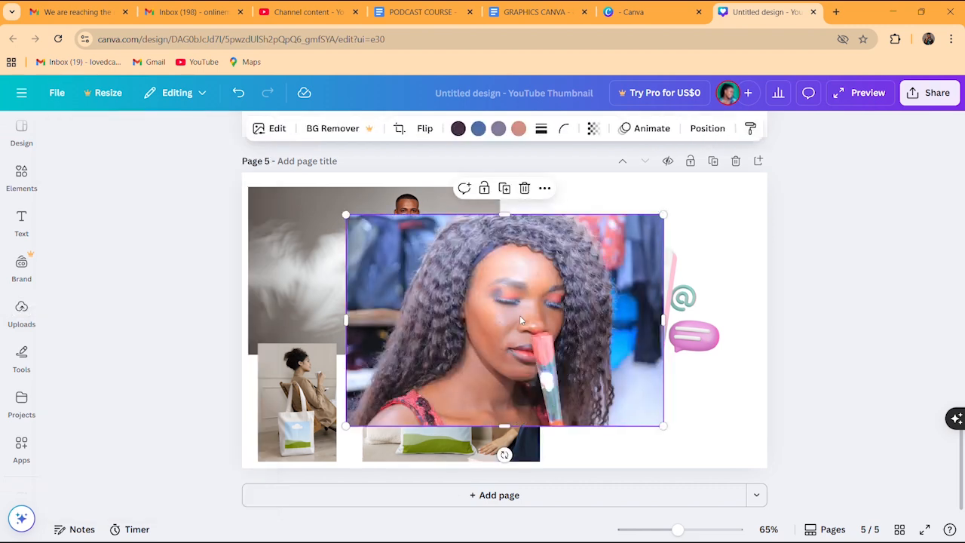
drag(520, 317, 441, 408)
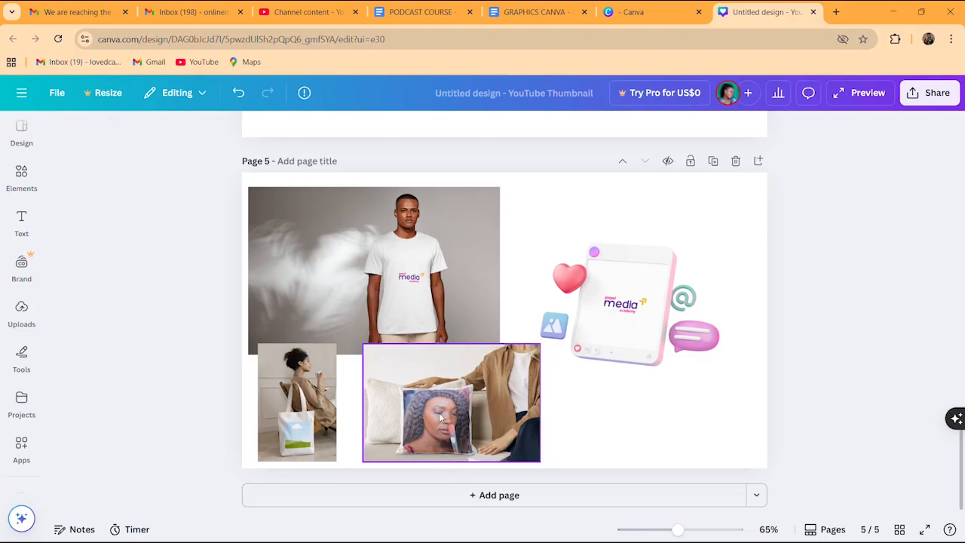
Place the X logo on the tote bag and the Medium logo on the pillow
click(21, 310)
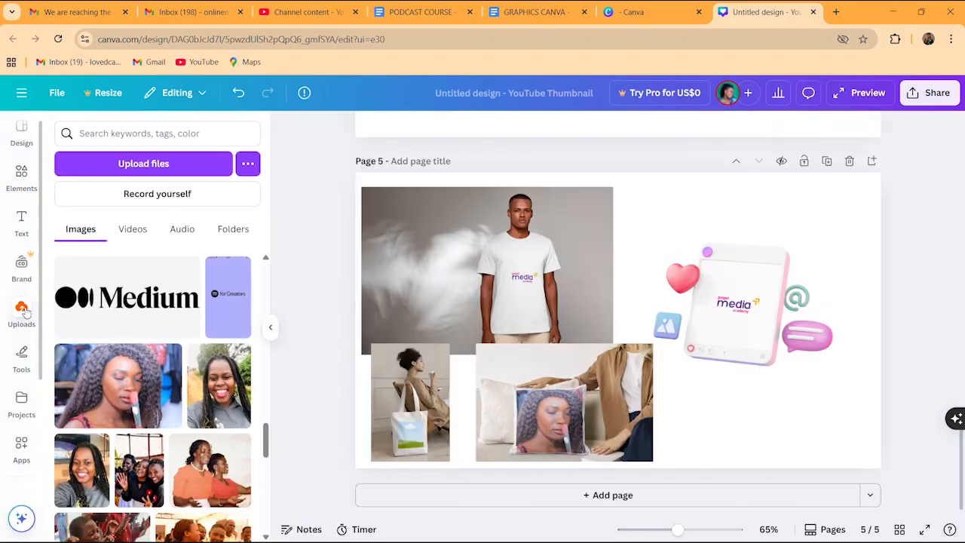
drag(268, 445, 264, 515)
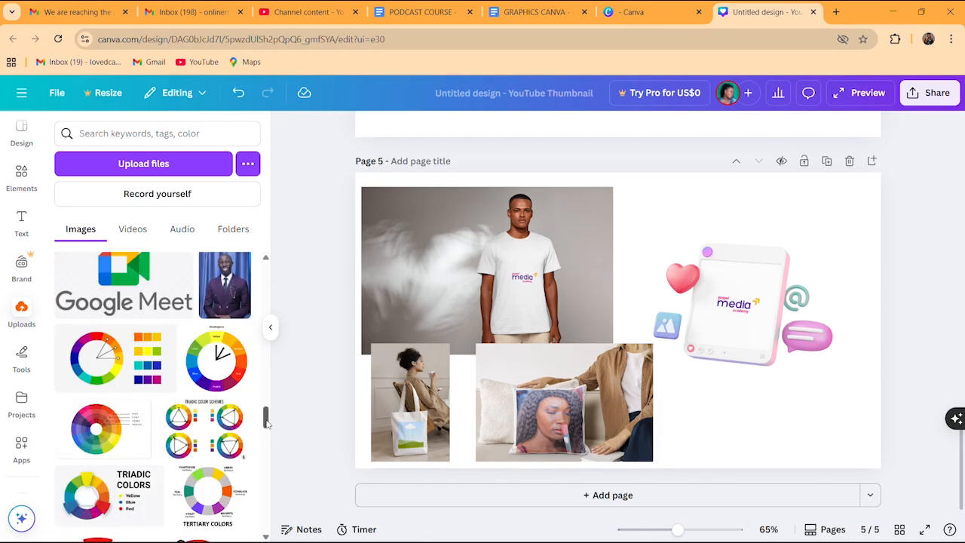
drag(266, 424, 266, 518)
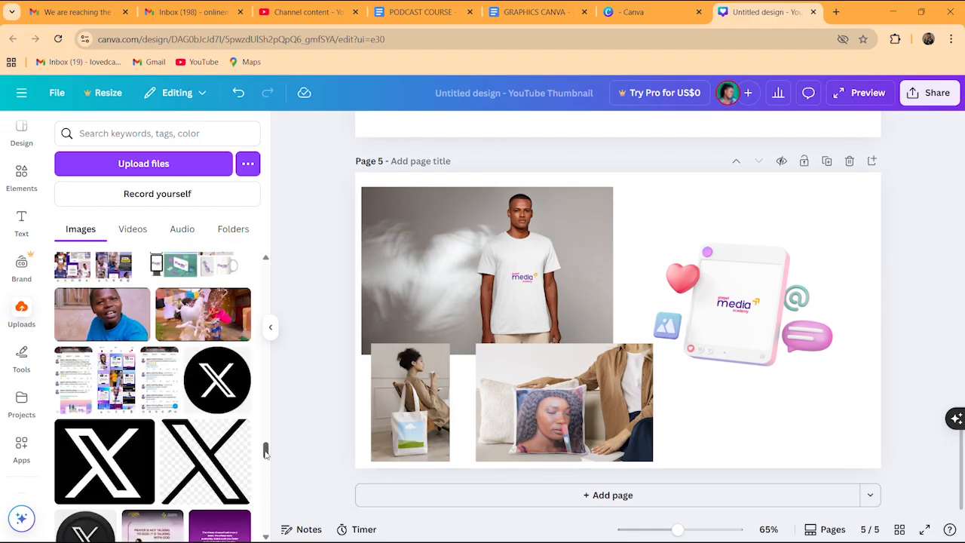
click(219, 377)
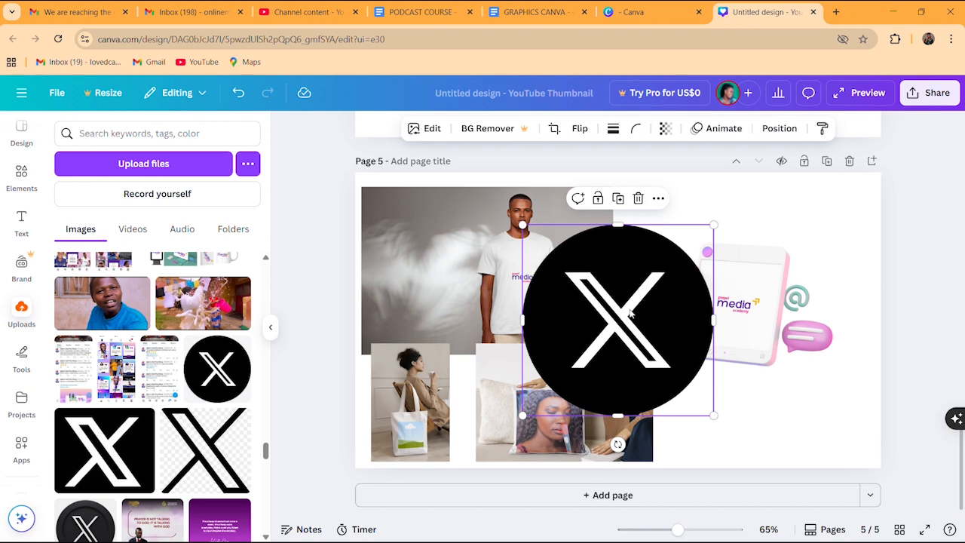
drag(632, 315, 429, 422)
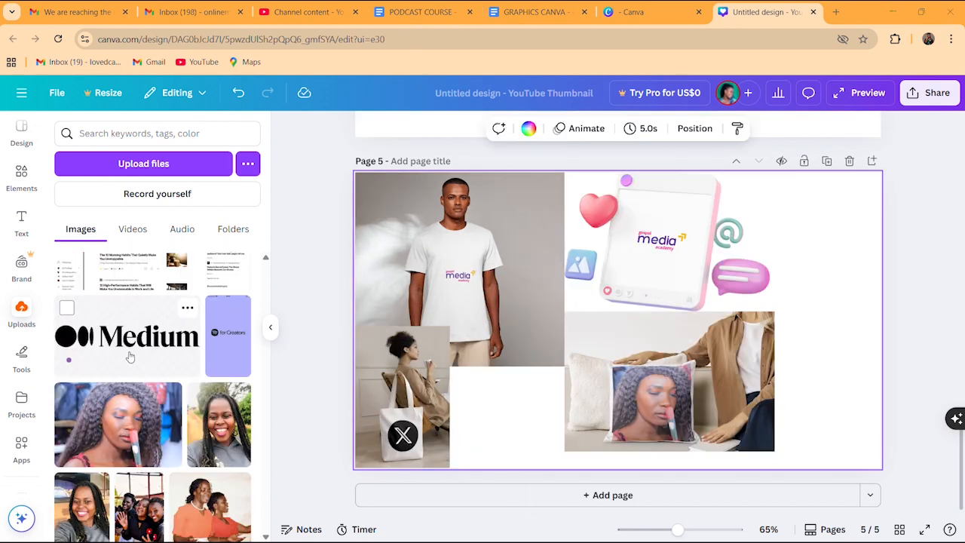
click(127, 335)
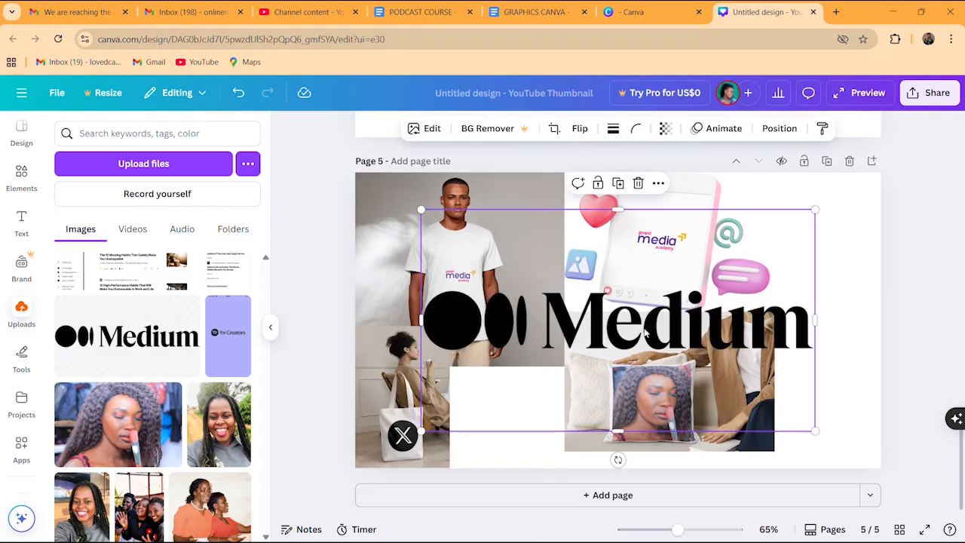
drag(630, 326, 654, 409)
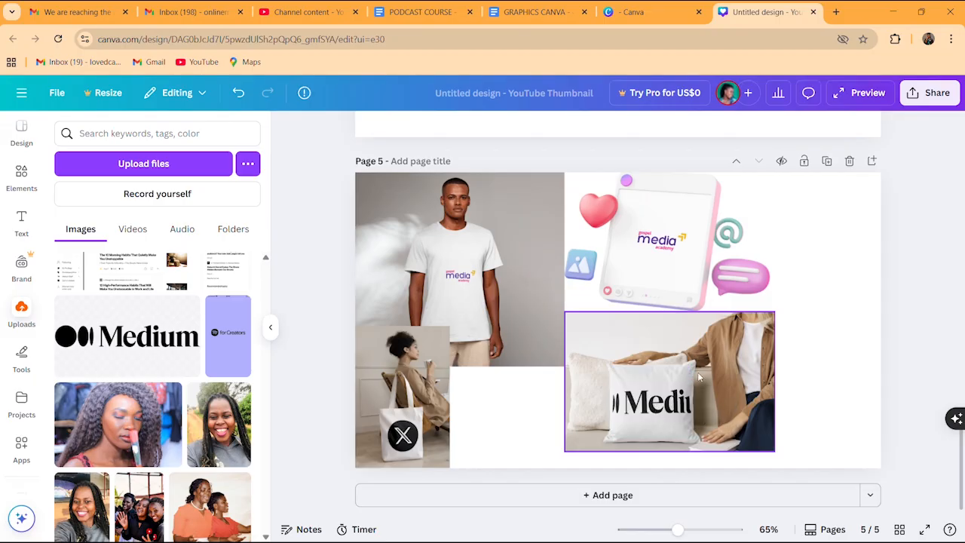
Enlarge the tote-bag mockup by dragging its corner handle outward
click(413, 437)
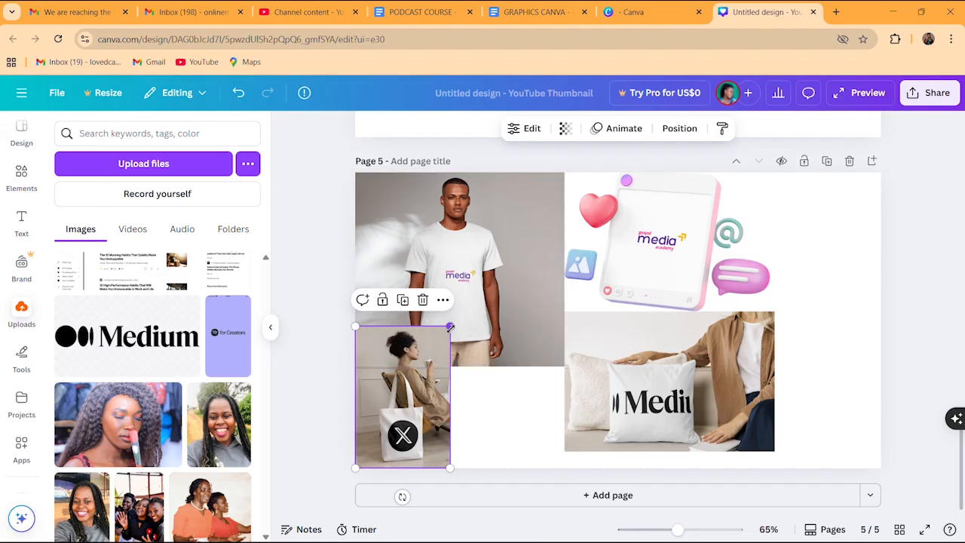
drag(451, 325, 539, 341)
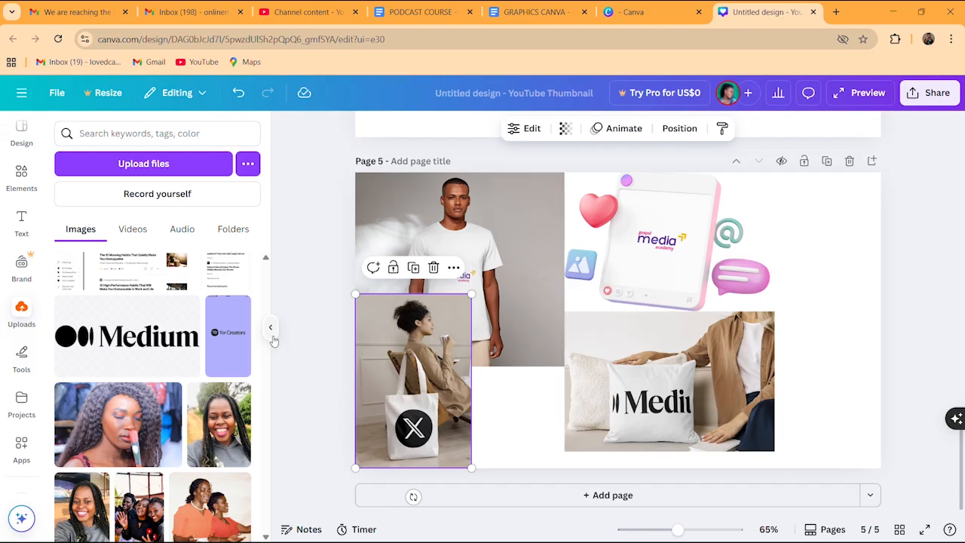
scroll(269, 289, down, 10)
scroll(267, 289, up, 5)
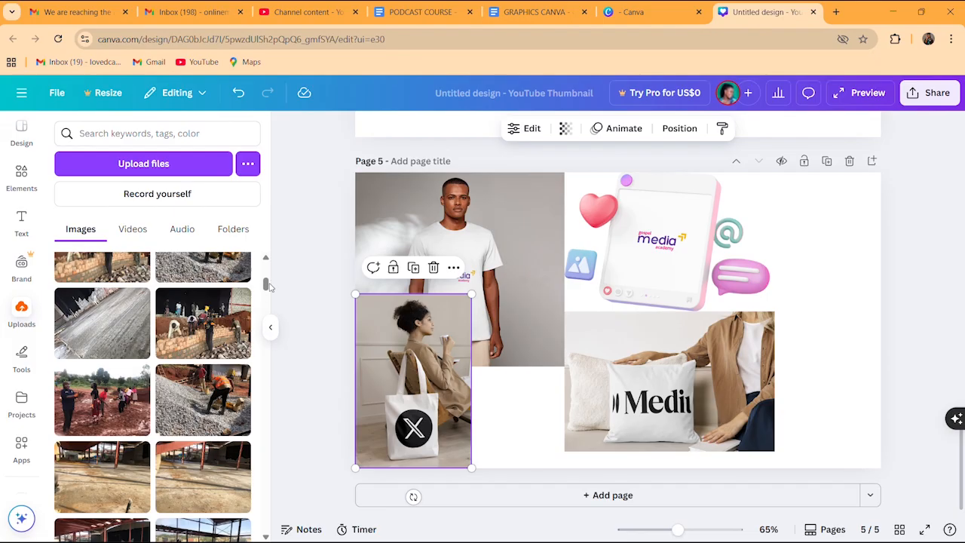
drag(268, 281, 267, 255)
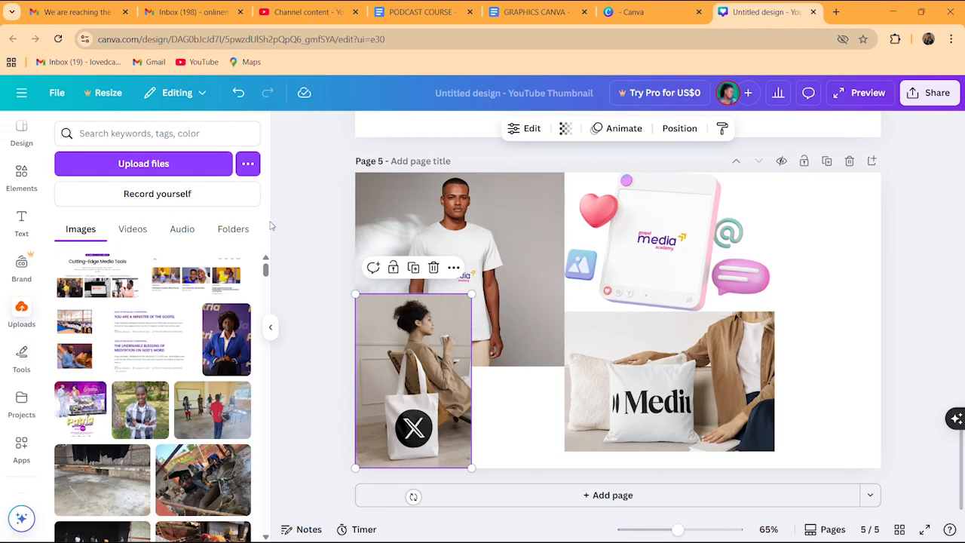
Open the T-shirt photo's editing options, then close them again
click(509, 413)
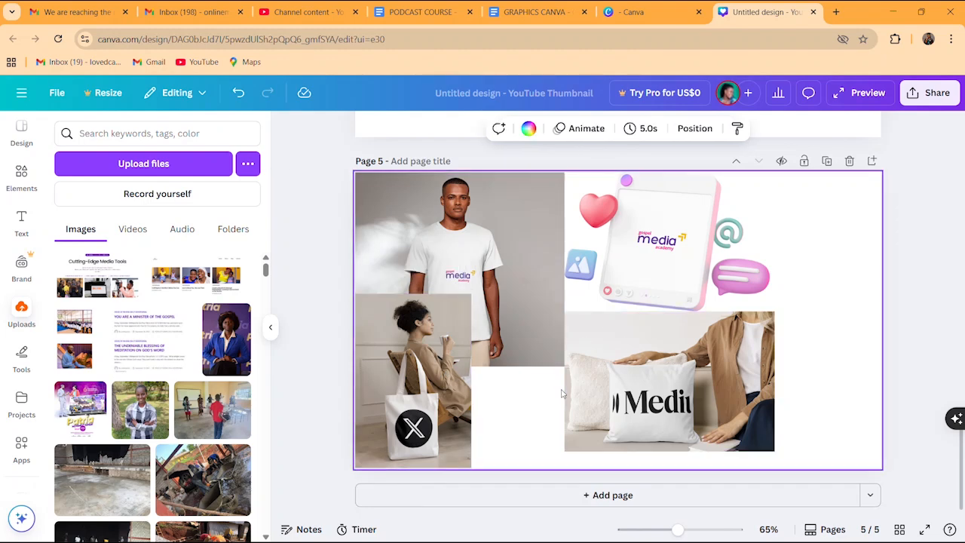
click(562, 361)
click(524, 128)
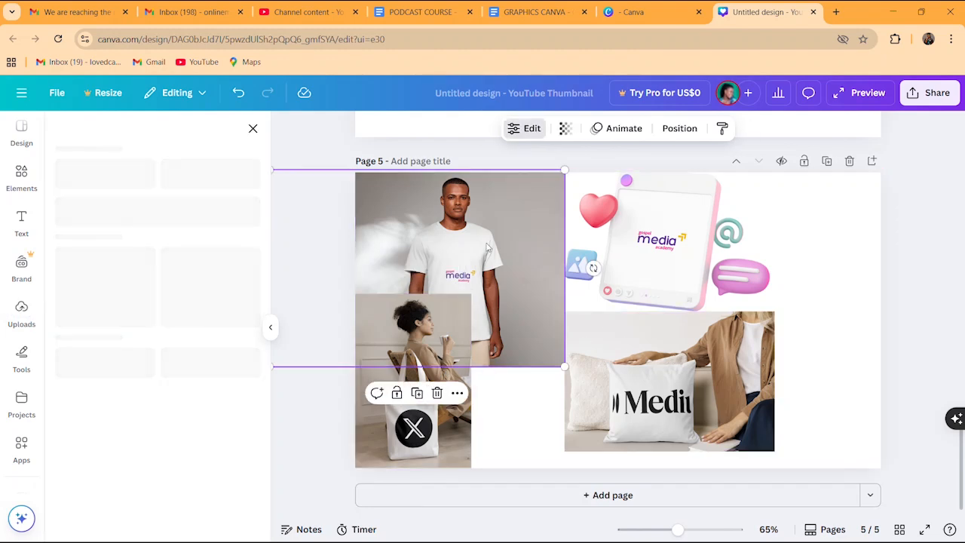
click(253, 128)
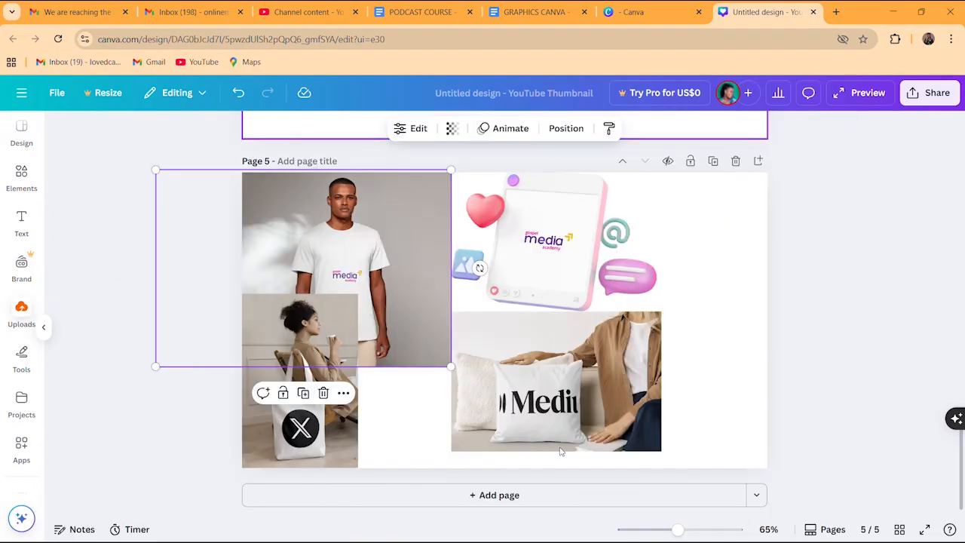
Add page 6 and insert the building billboard mockup from Outdoor mockups
click(581, 496)
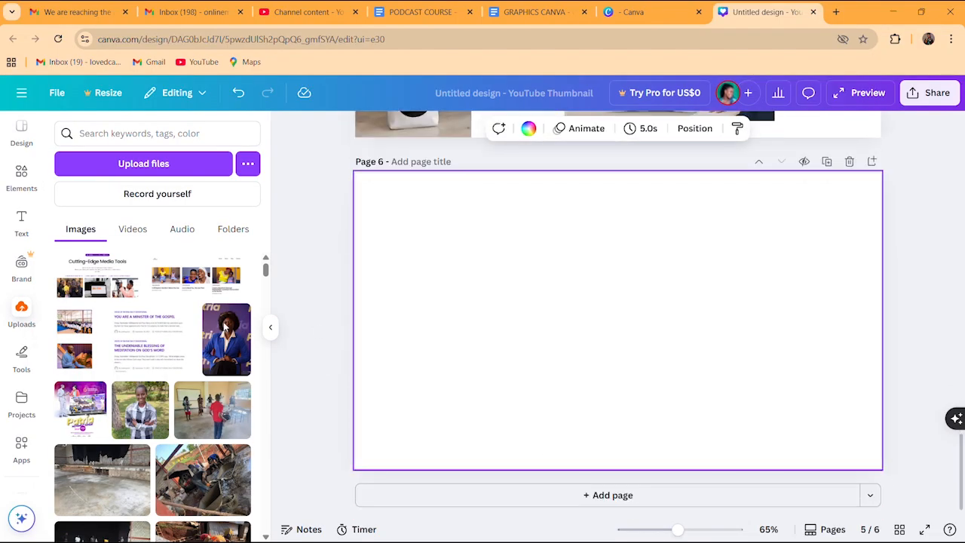
click(22, 178)
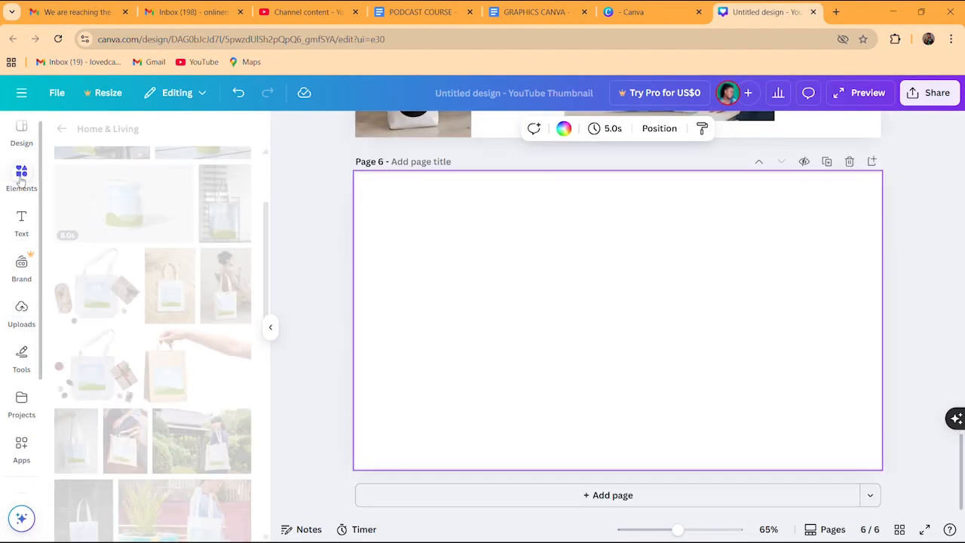
mouse_move(265, 240)
mouse_down()
mouse_move(266, 285)
mouse_move(261, 243)
mouse_up()
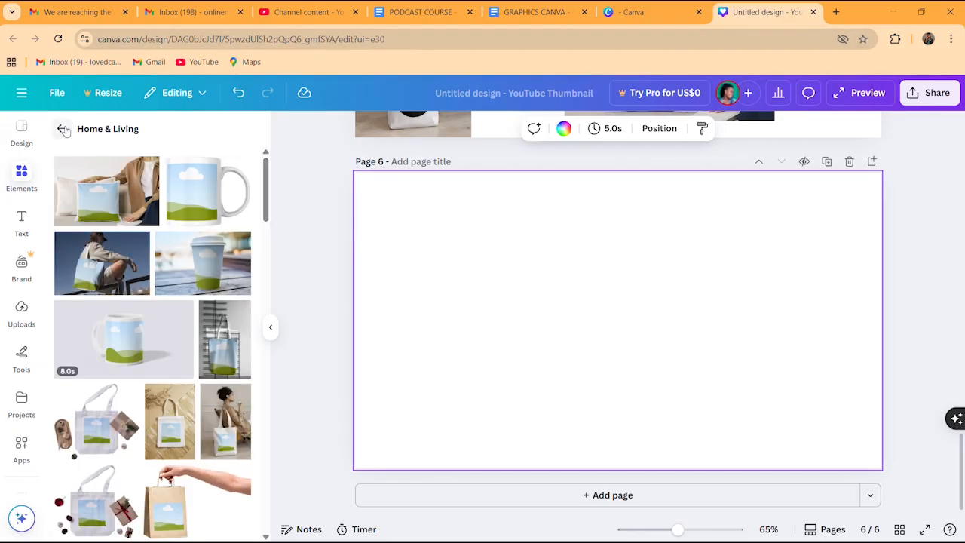
click(62, 129)
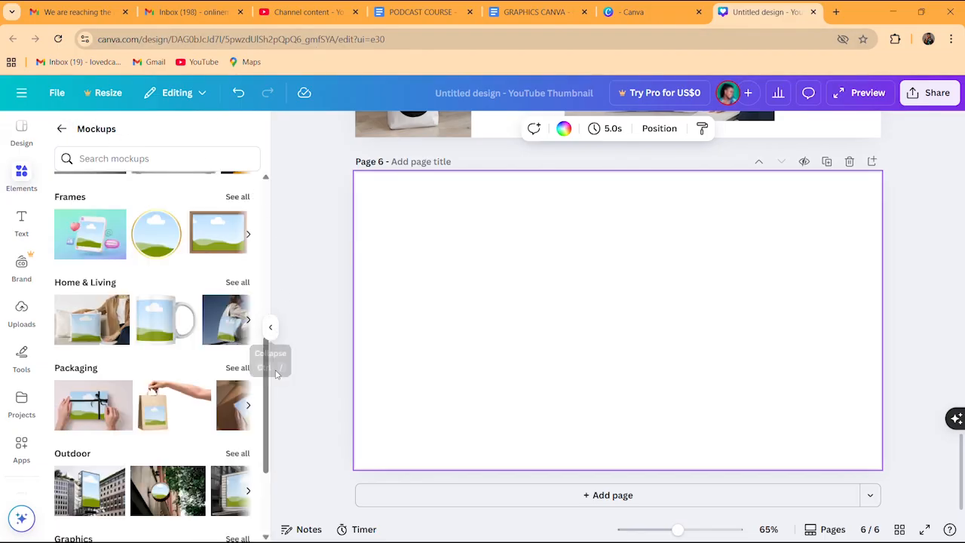
scroll(266, 400, down, 1)
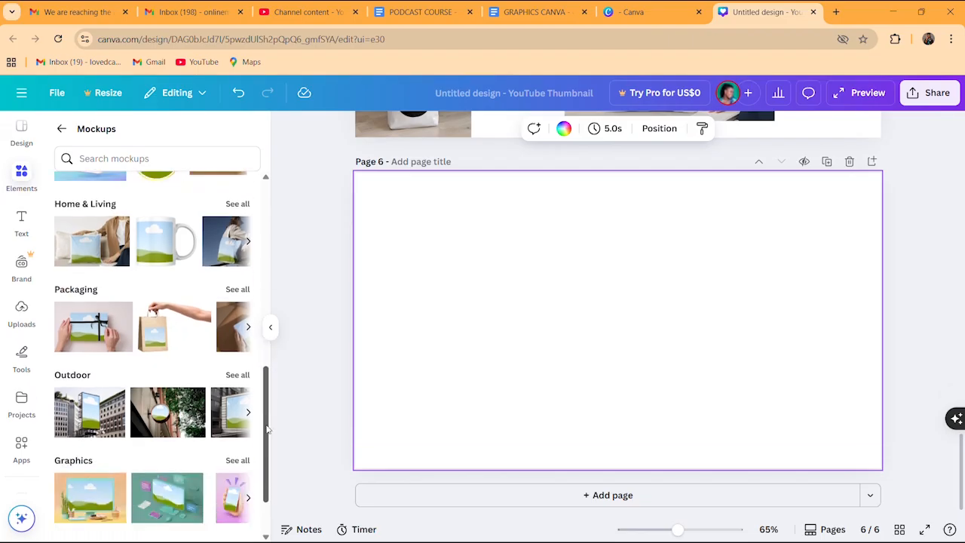
click(238, 374)
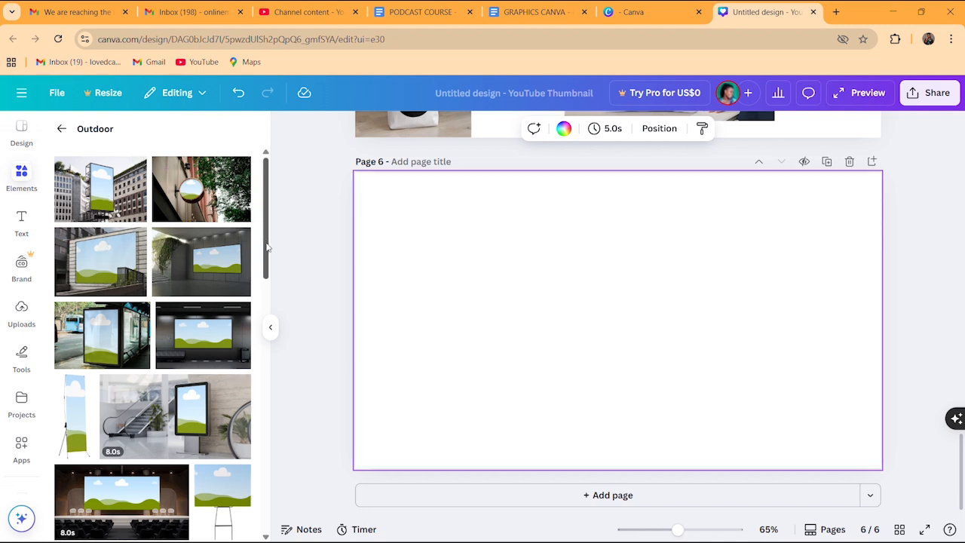
drag(267, 247, 273, 369)
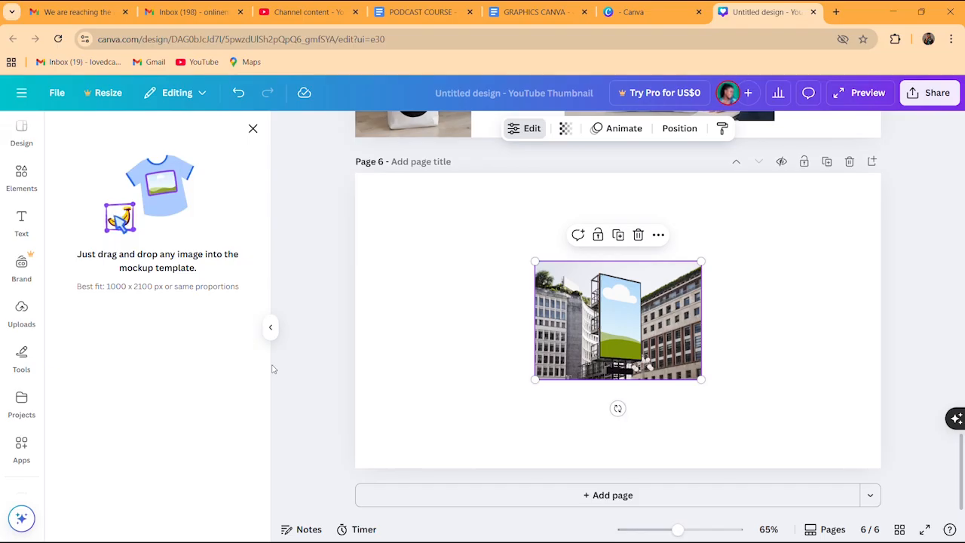
Add the auditorium screen mockup and move it and the billboard apart
click(253, 128)
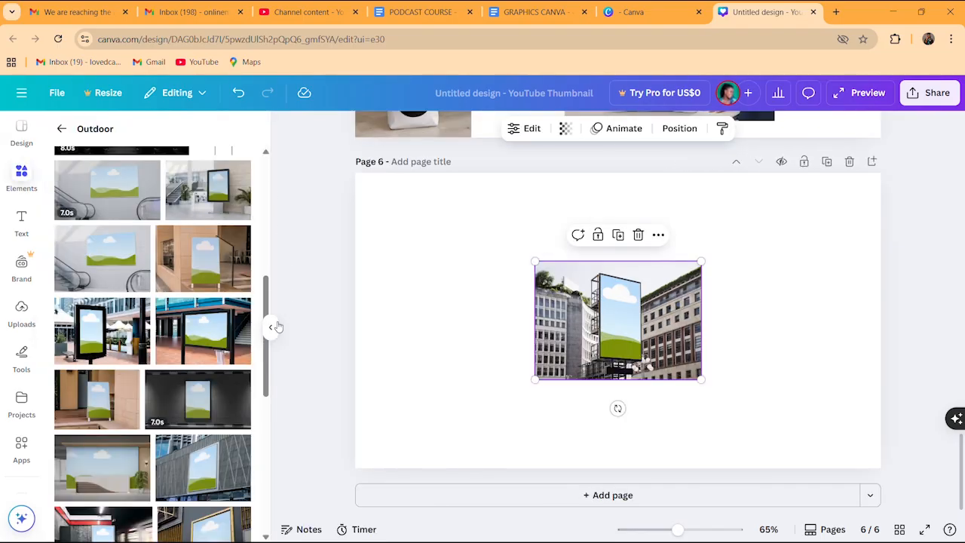
drag(269, 366, 264, 512)
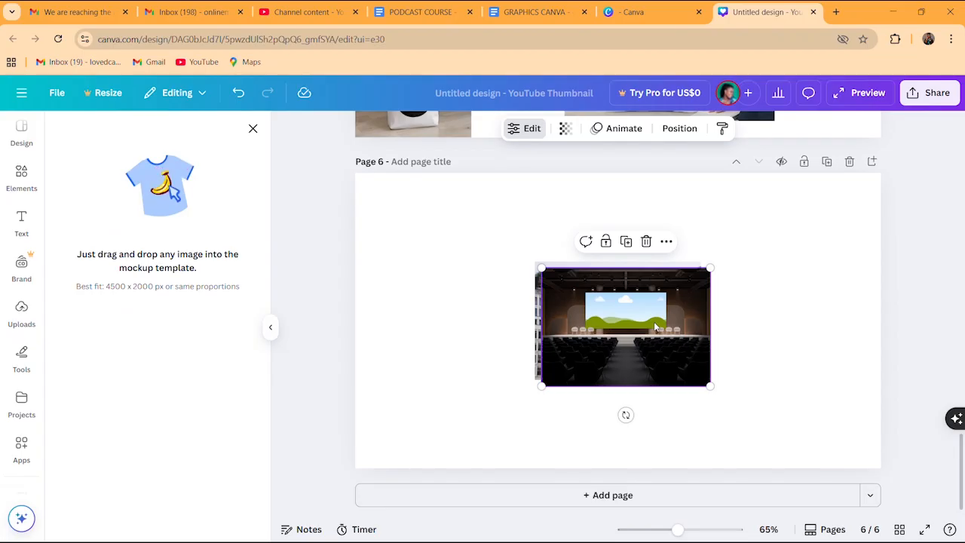
drag(654, 321, 477, 278)
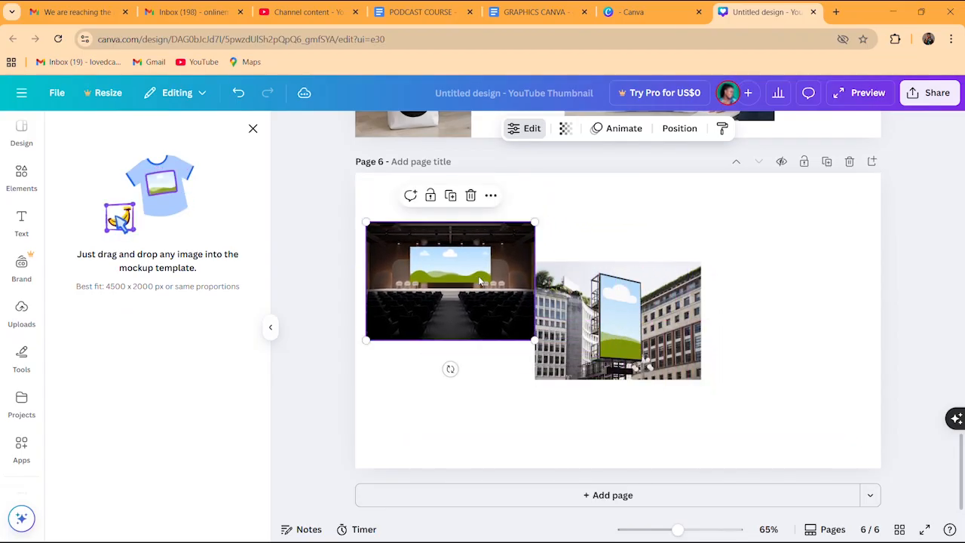
drag(607, 303, 611, 265)
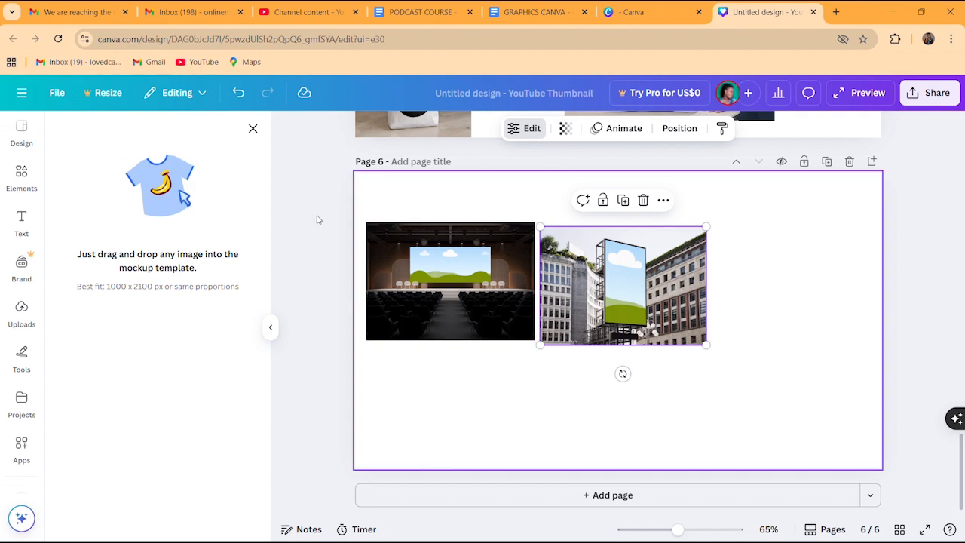
Add an enlarged roll-up banner right of the billboard and even the three mockups' spacing
click(252, 130)
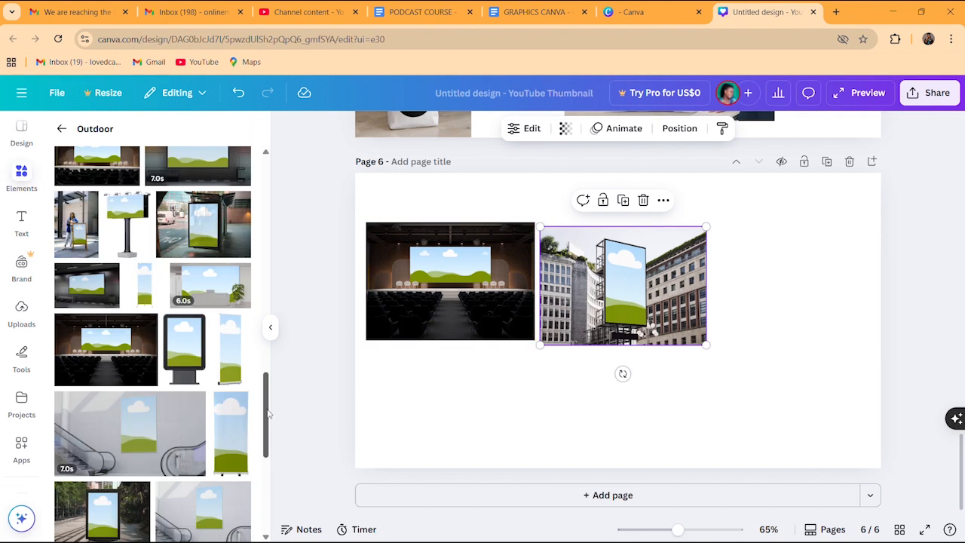
scroll(268, 413, down, 3)
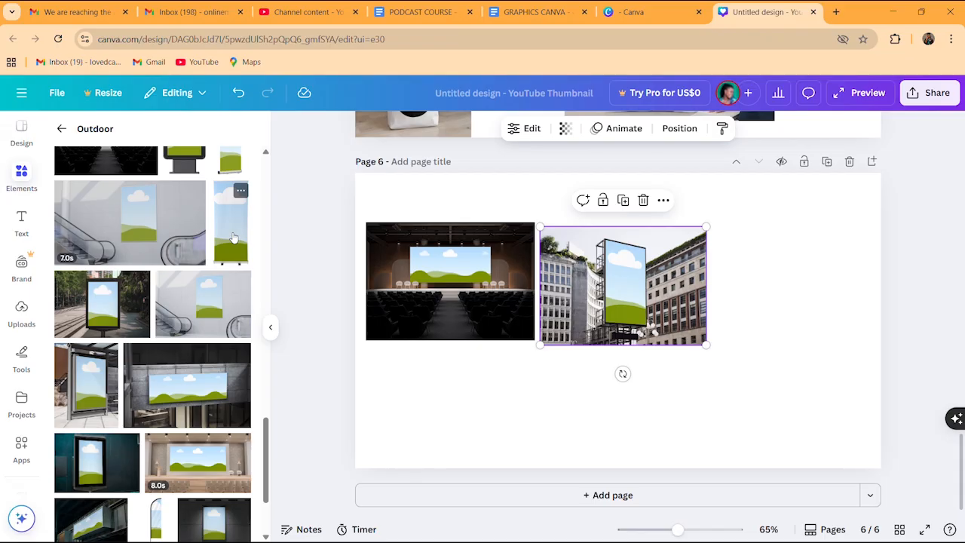
click(234, 237)
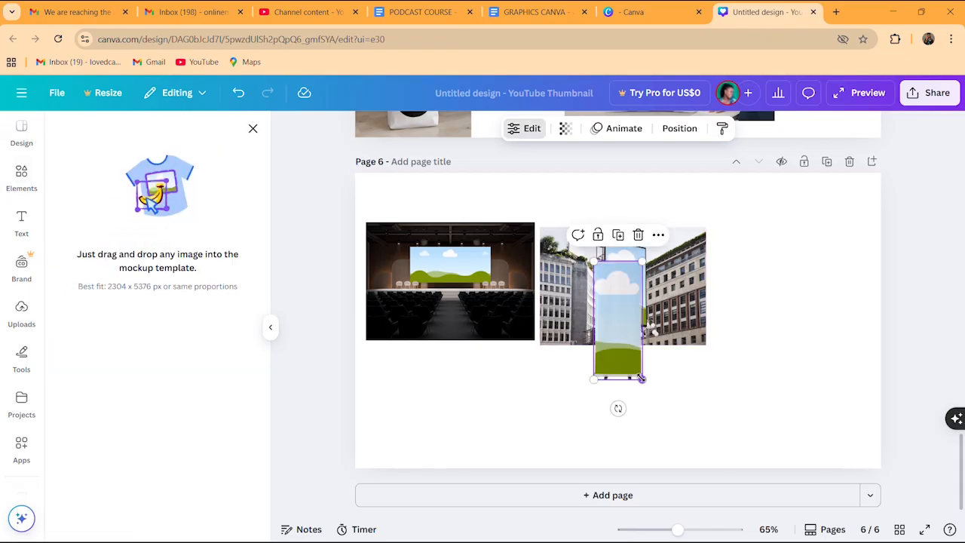
drag(641, 378, 681, 471)
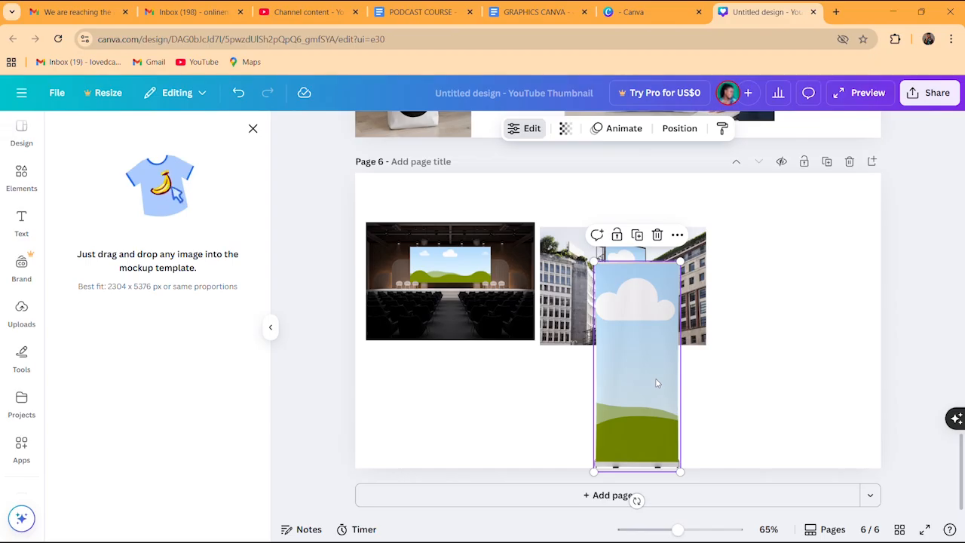
drag(656, 383, 794, 349)
click(668, 304)
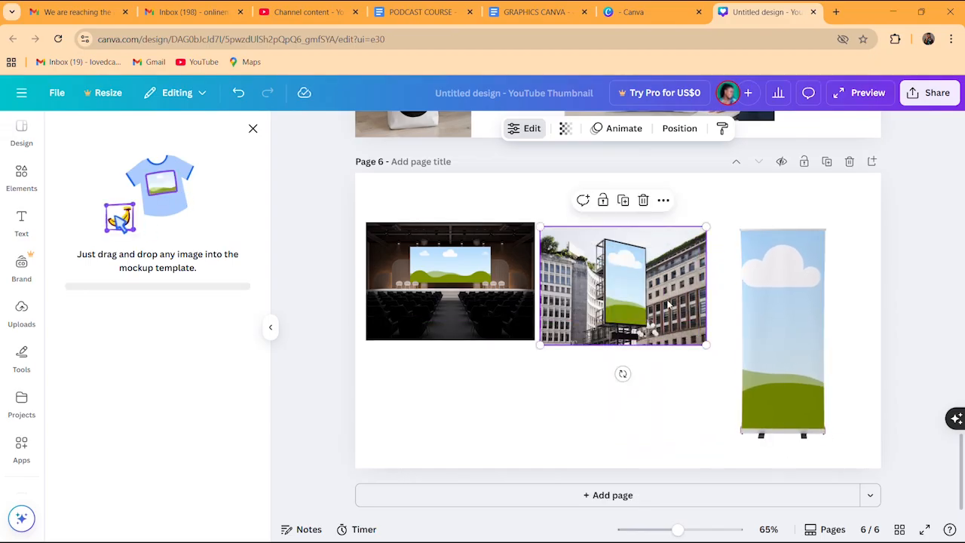
drag(668, 303, 683, 306)
drag(511, 282, 512, 306)
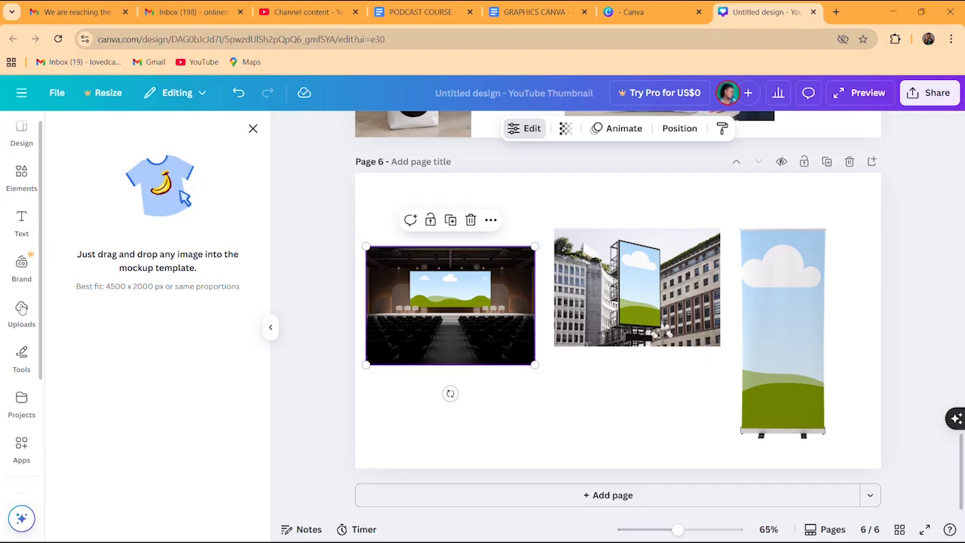
click(21, 310)
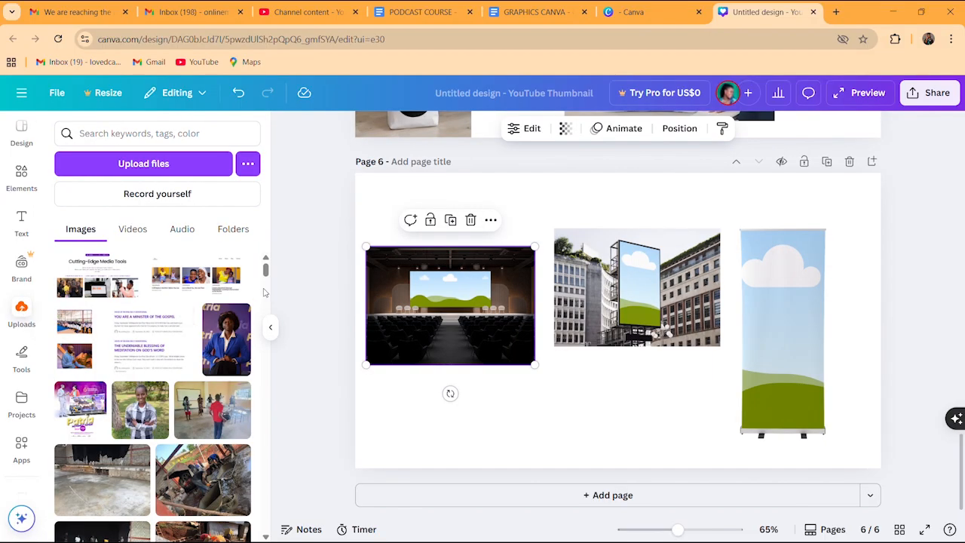
Fill the auditorium screen with the woman-with-fan photo and handle the microphone photo
scroll(265, 275, down, 1)
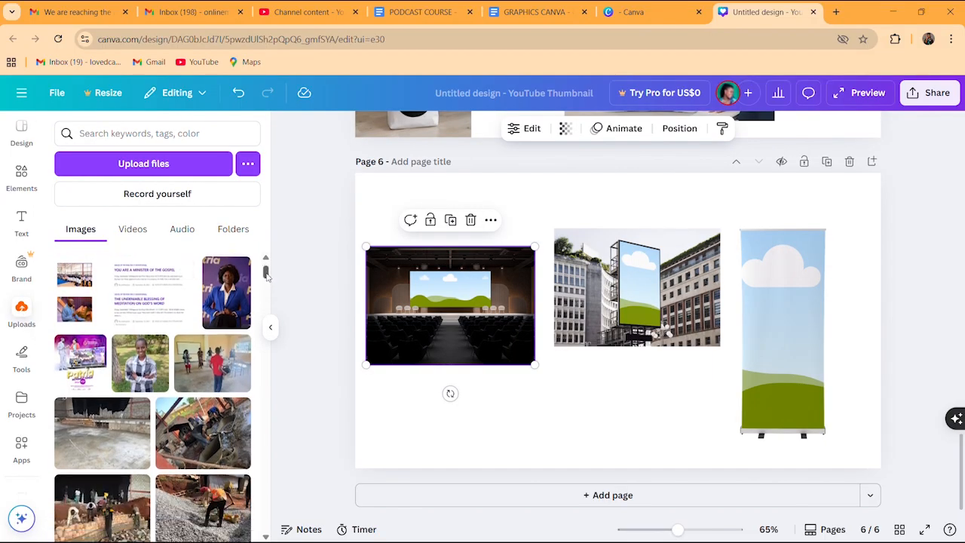
scroll(266, 275, up, 1)
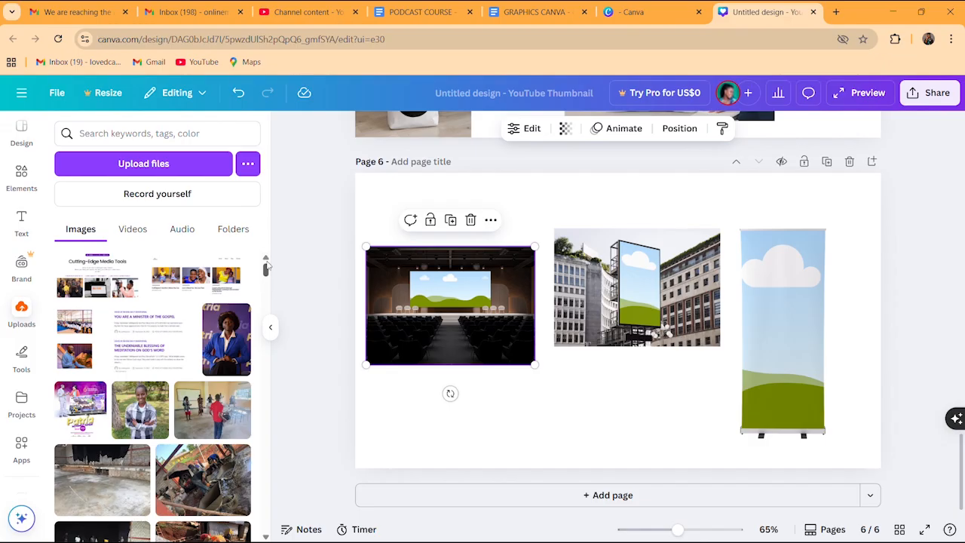
drag(265, 266, 256, 387)
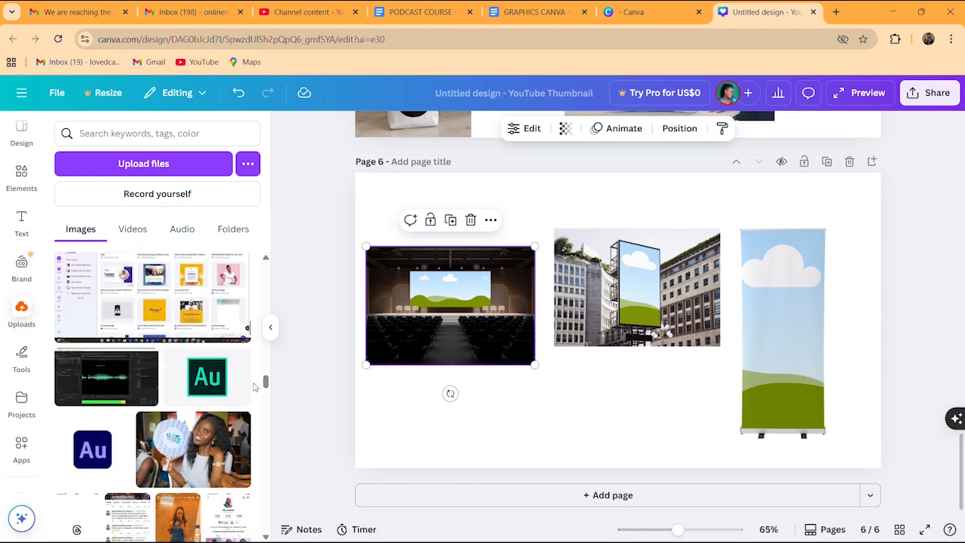
click(181, 449)
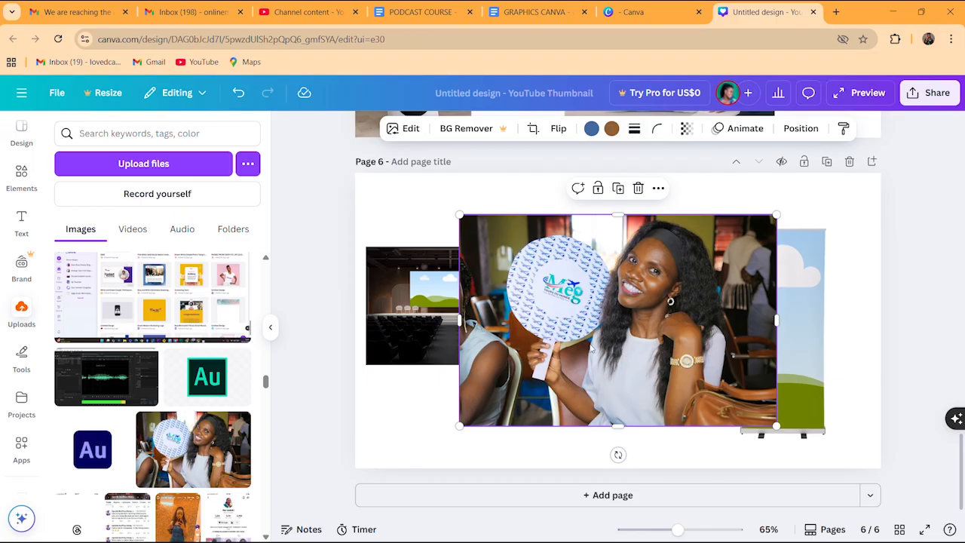
drag(590, 349, 473, 301)
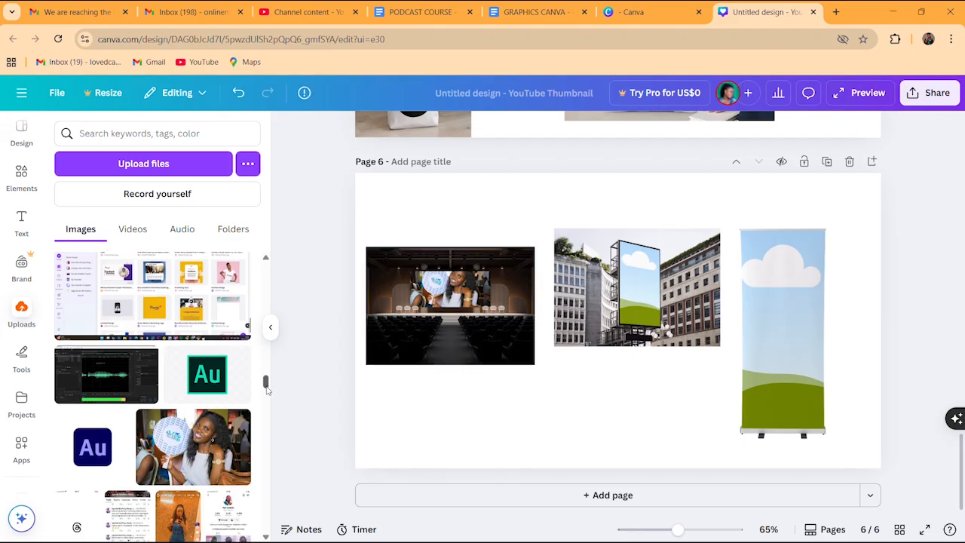
drag(265, 382, 267, 455)
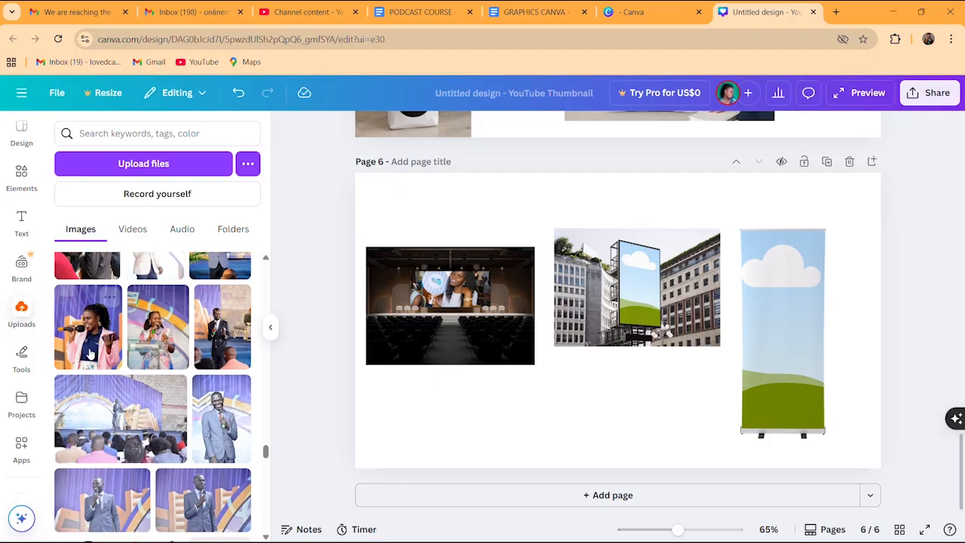
click(85, 340)
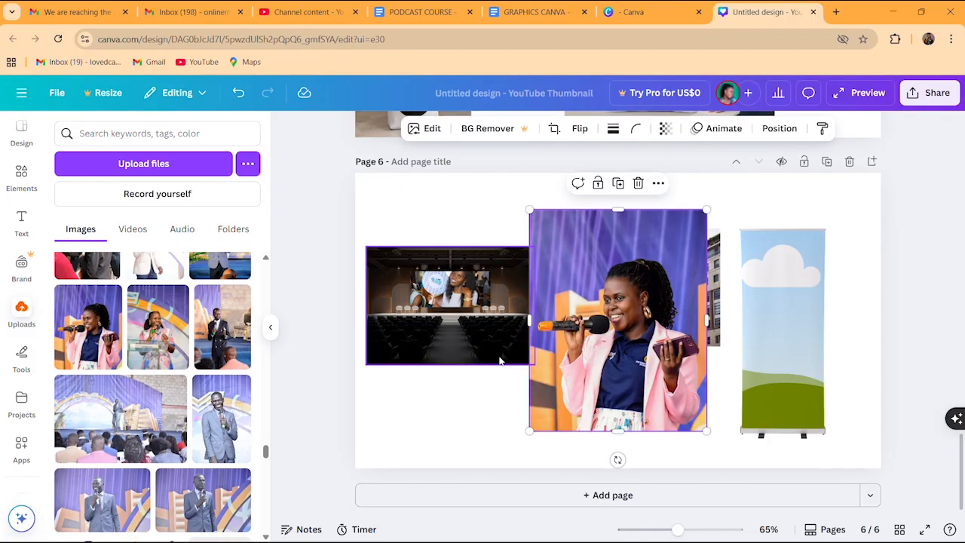
key(Delete)
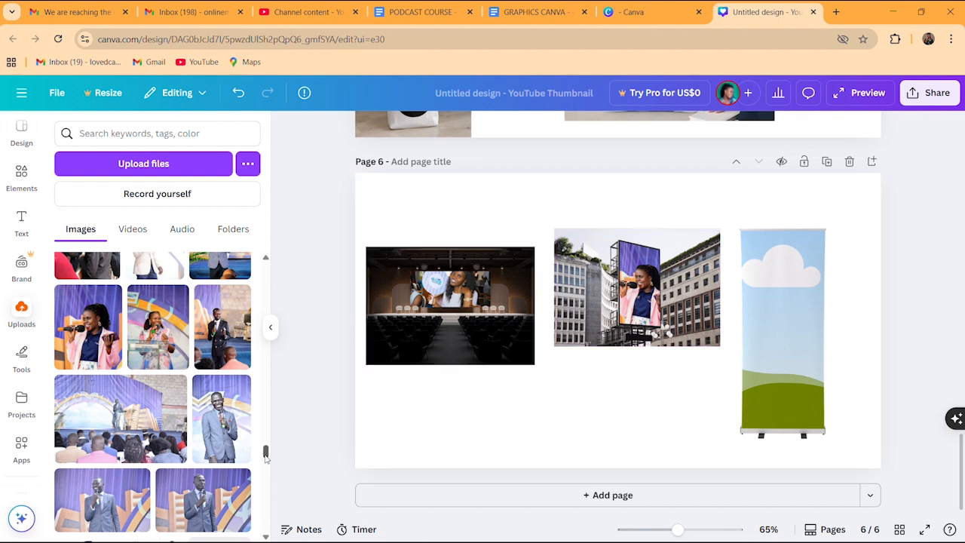
Put the Patria poster into the roll-up banner and enlarge the billboard mockup
drag(266, 456, 269, 493)
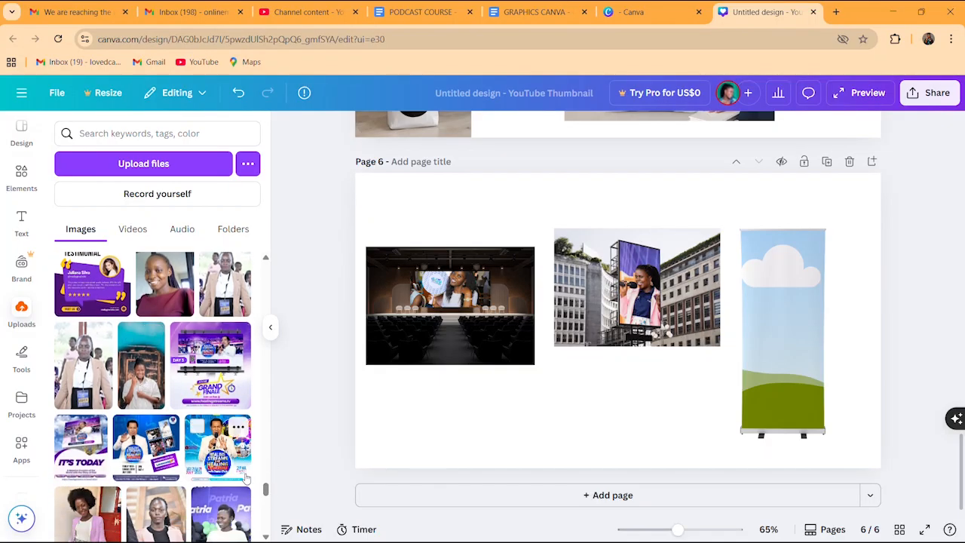
drag(265, 492, 268, 510)
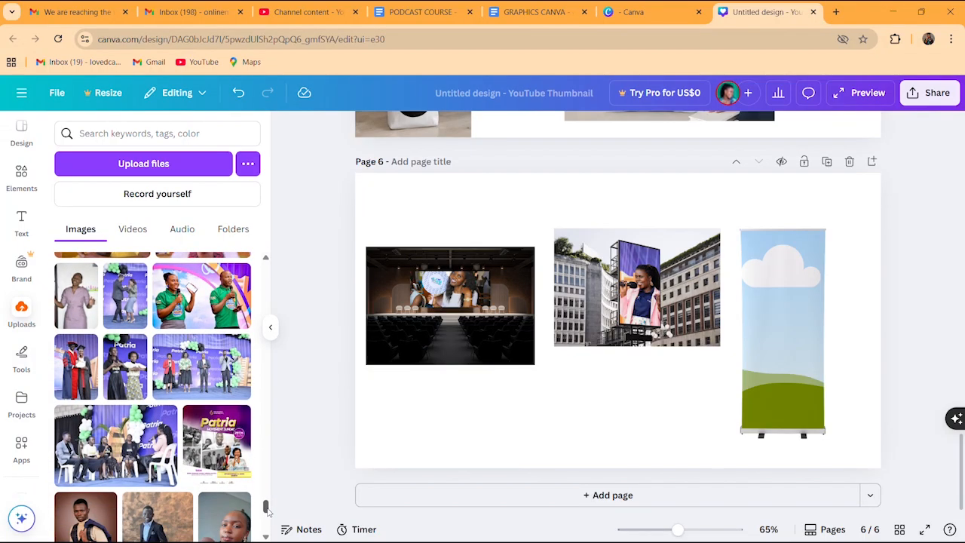
click(216, 444)
drag(646, 340, 796, 353)
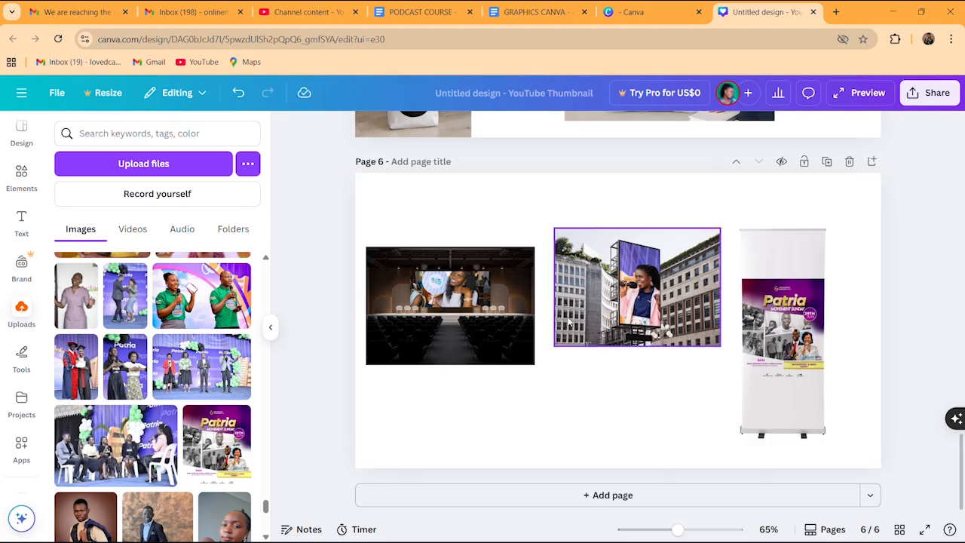
click(596, 324)
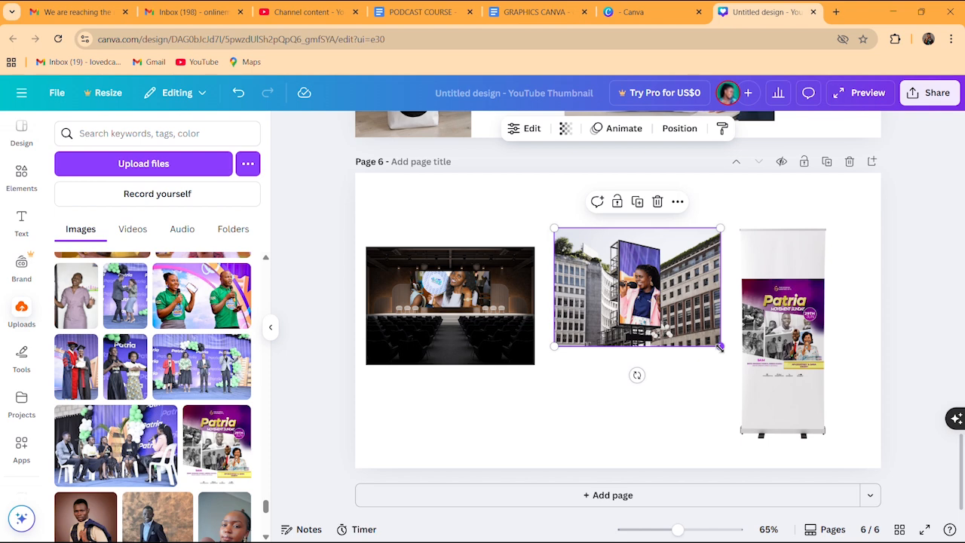
drag(720, 347, 747, 365)
Enlarge the auditorium mockup and shift and enlarge the roll-up banner slightly
click(503, 310)
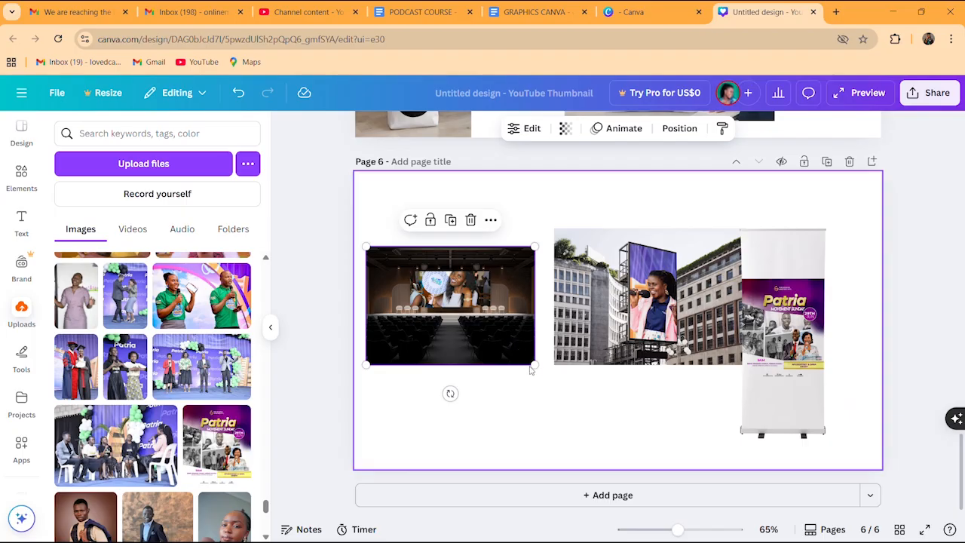
drag(547, 372, 563, 382)
click(784, 339)
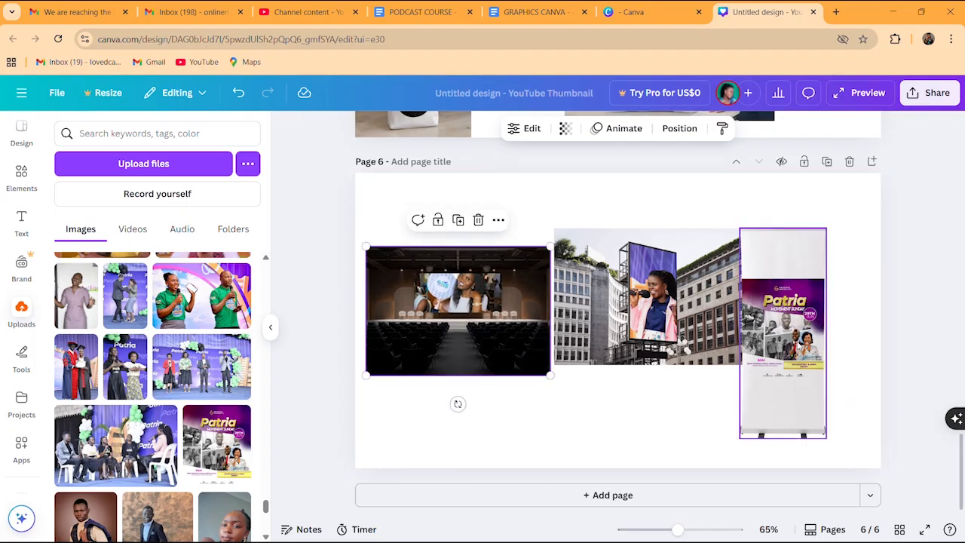
drag(800, 343, 820, 343)
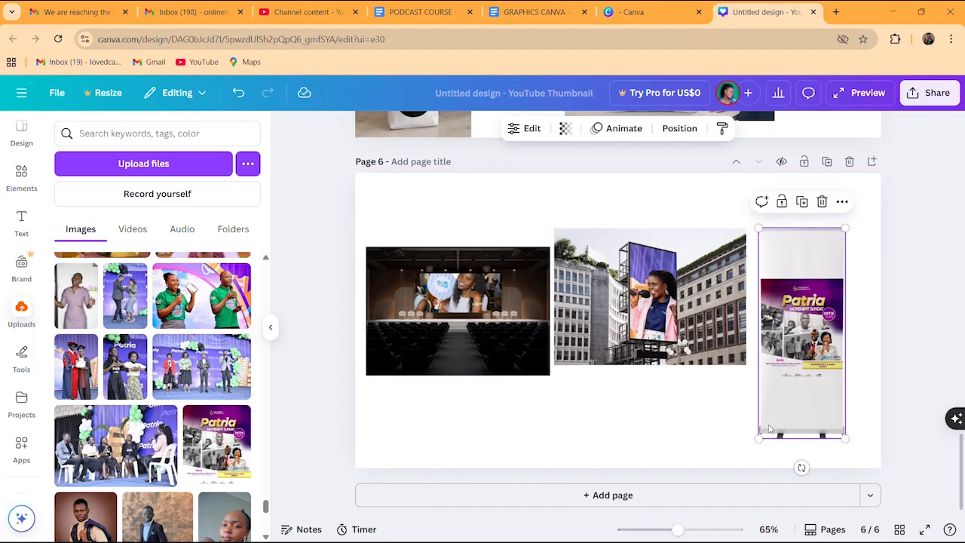
drag(758, 439, 746, 455)
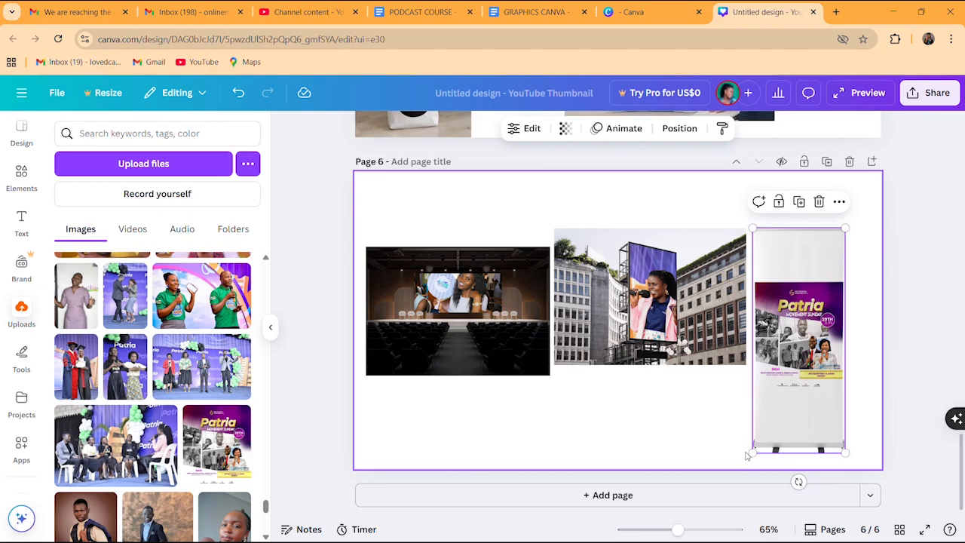
click(570, 407)
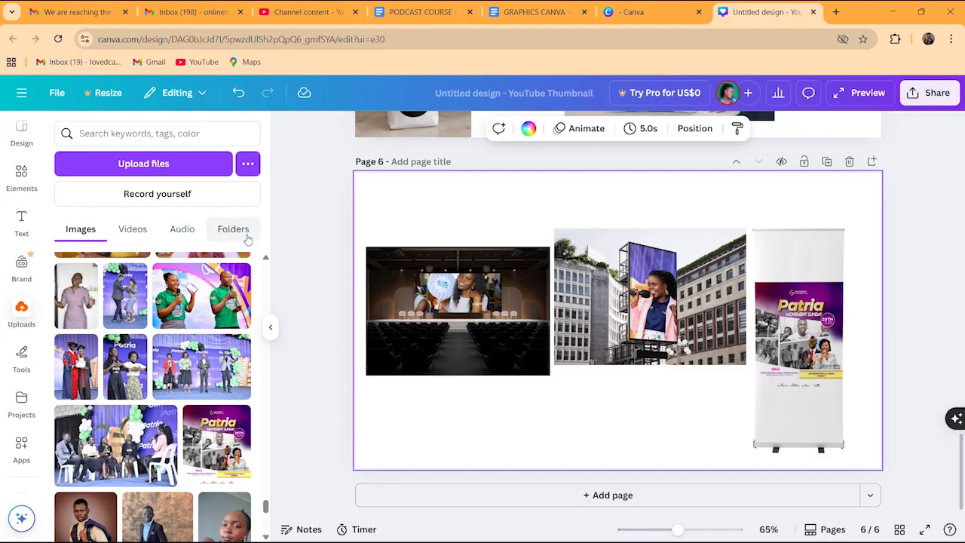
Browse the Mockups categories and return to the main Elements library
click(21, 175)
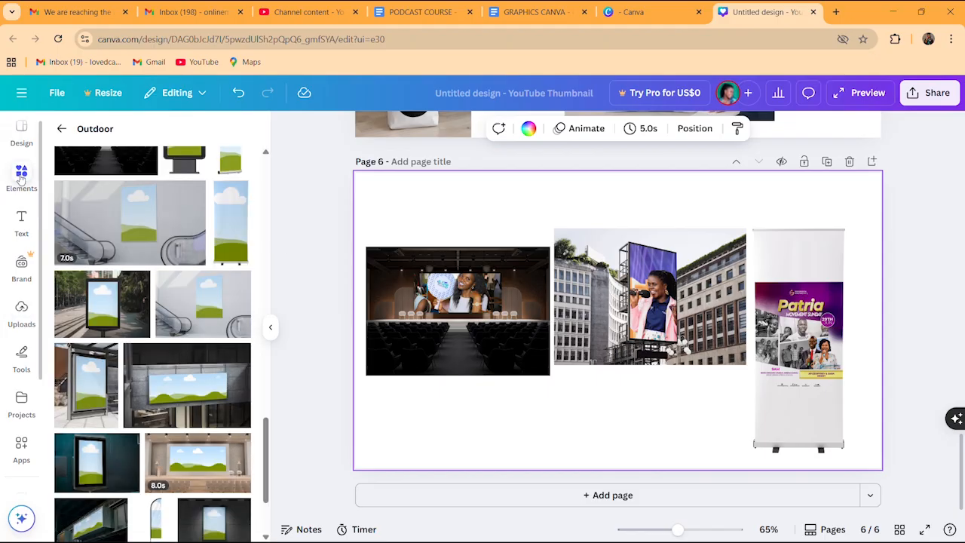
click(62, 129)
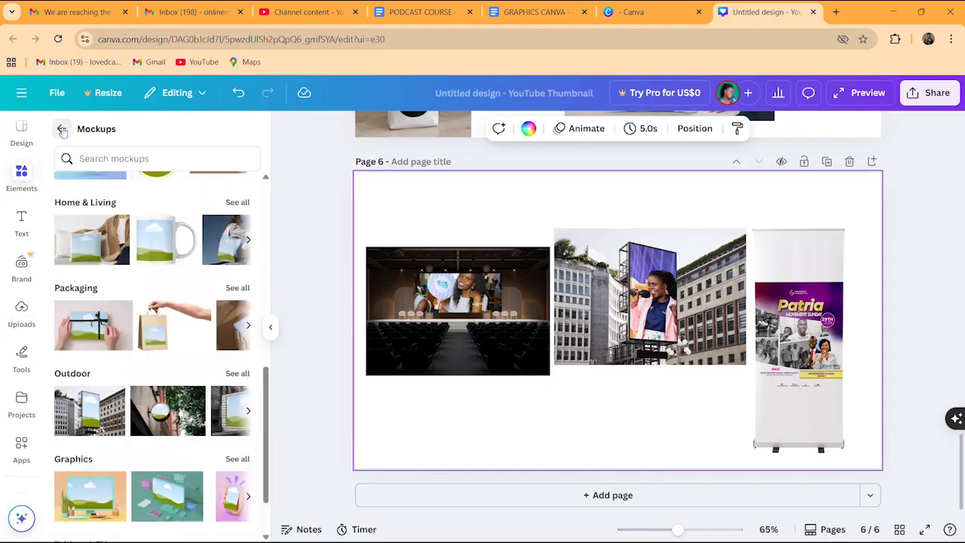
click(269, 282)
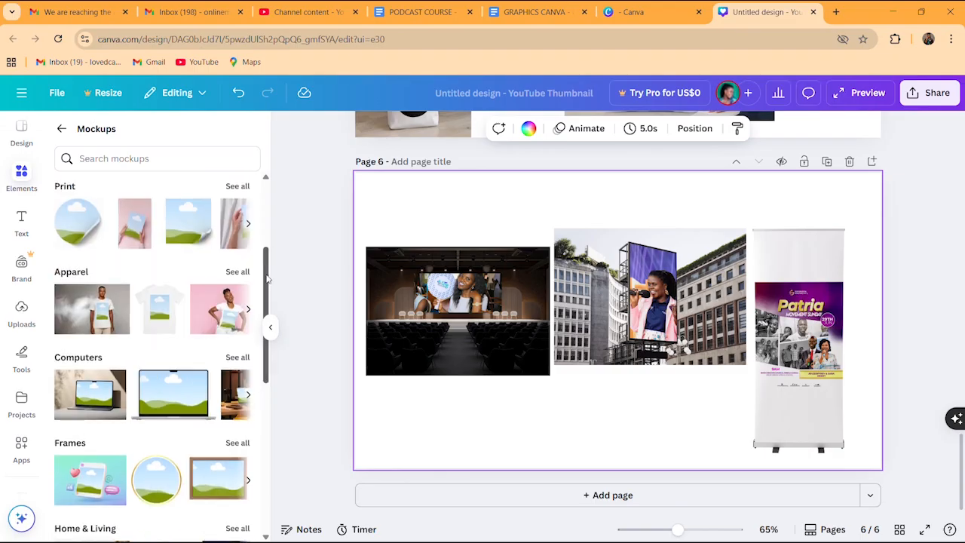
drag(267, 279, 284, 197)
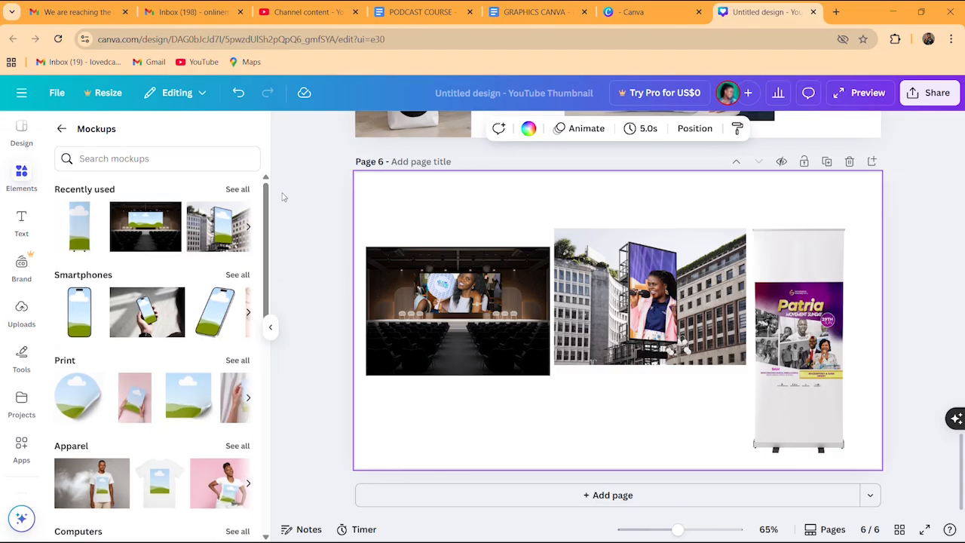
click(62, 129)
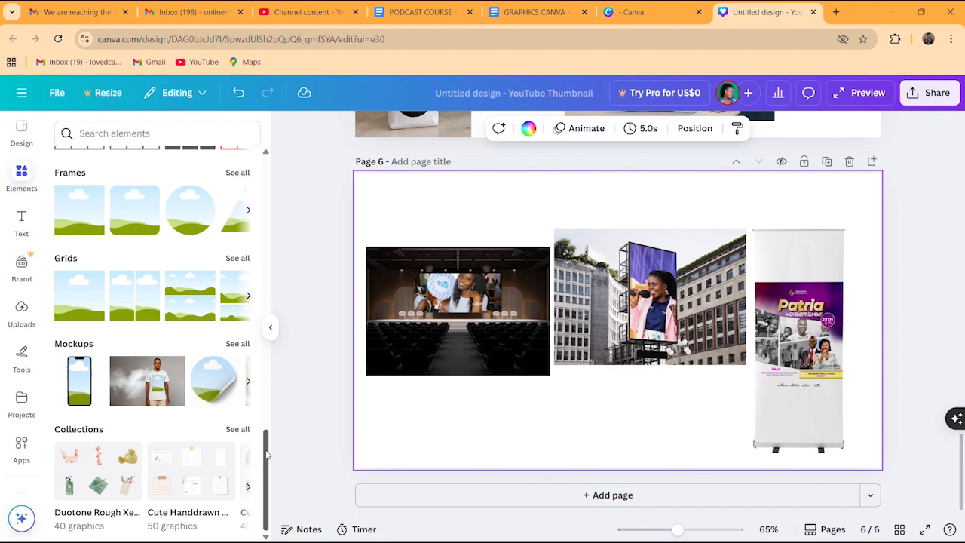
mouse_move(267, 454)
mouse_down()
mouse_move(265, 388)
mouse_move(272, 466)
mouse_up()
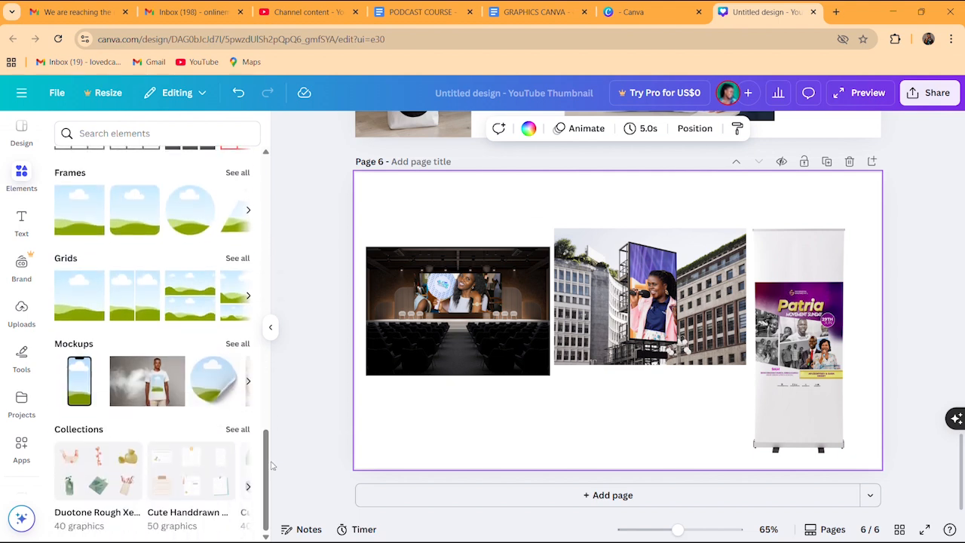
Add blank page 7 and list all Basic shapes frames from Frames
click(644, 499)
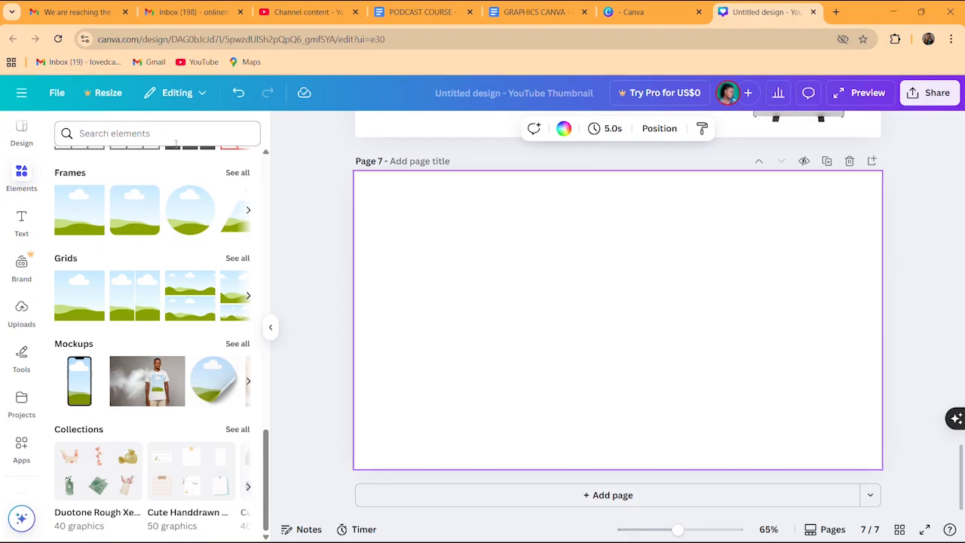
click(237, 174)
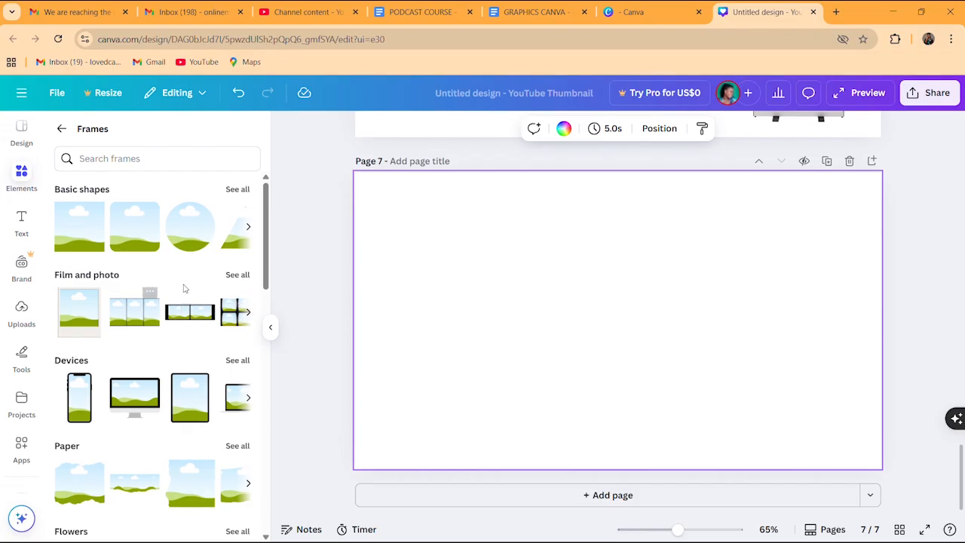
drag(267, 259, 267, 260)
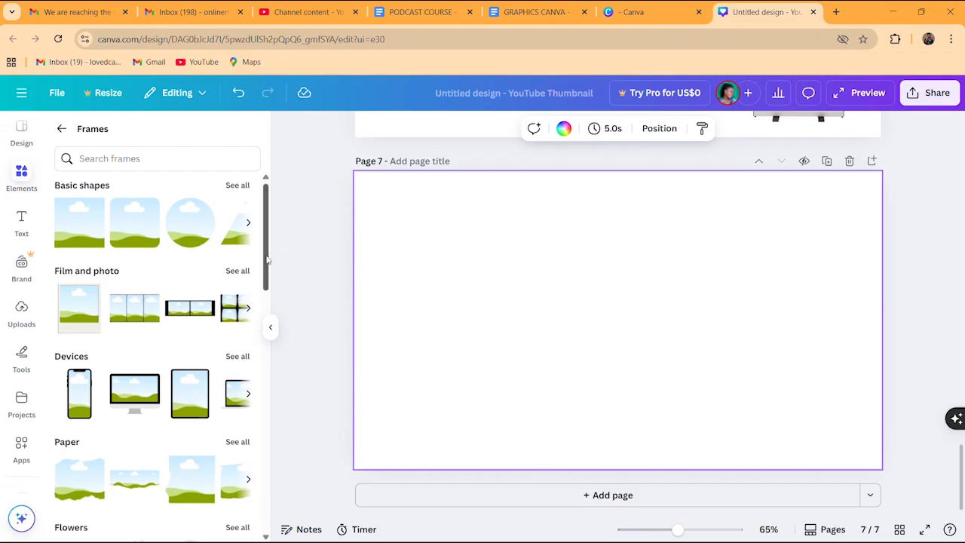
click(238, 186)
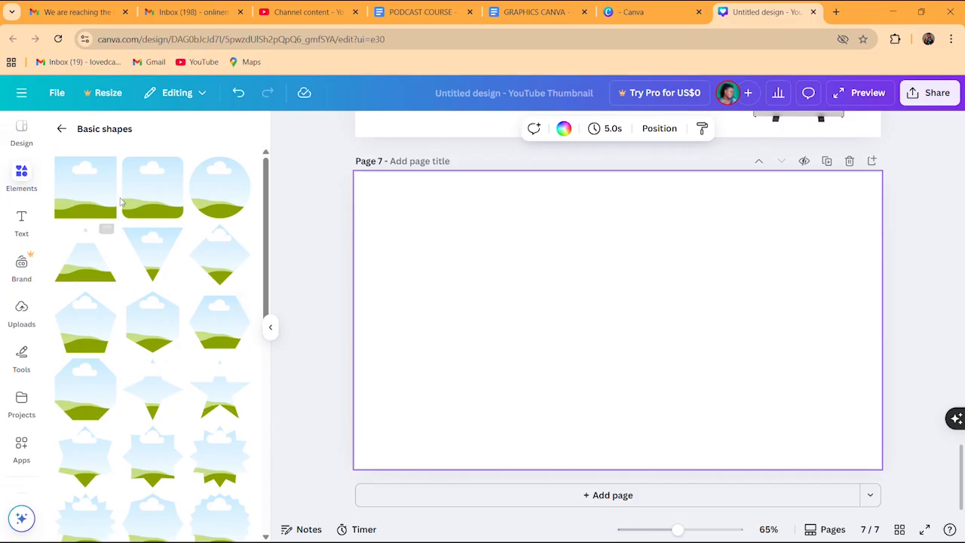
Add a square landscape frame and a circle frame to page 7
click(155, 214)
click(208, 205)
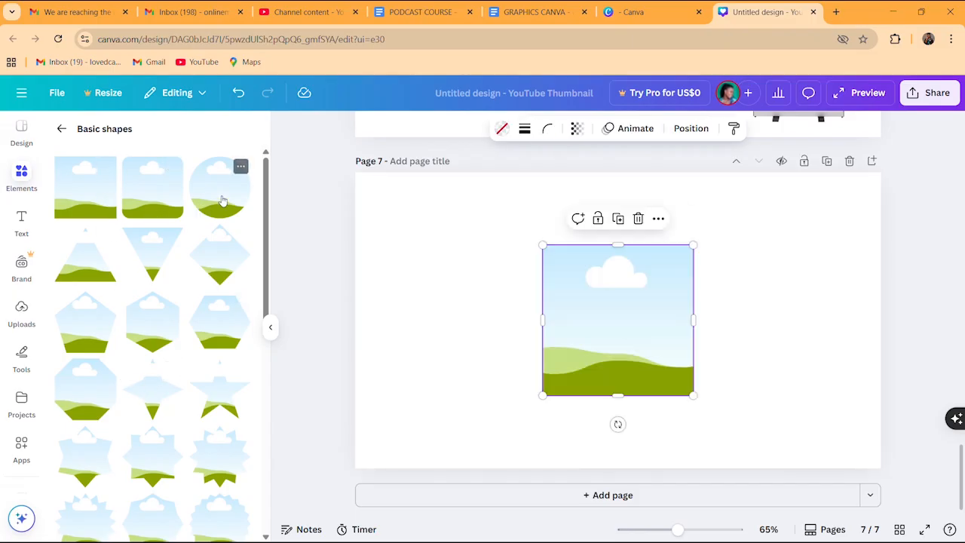
drag(266, 223, 259, 475)
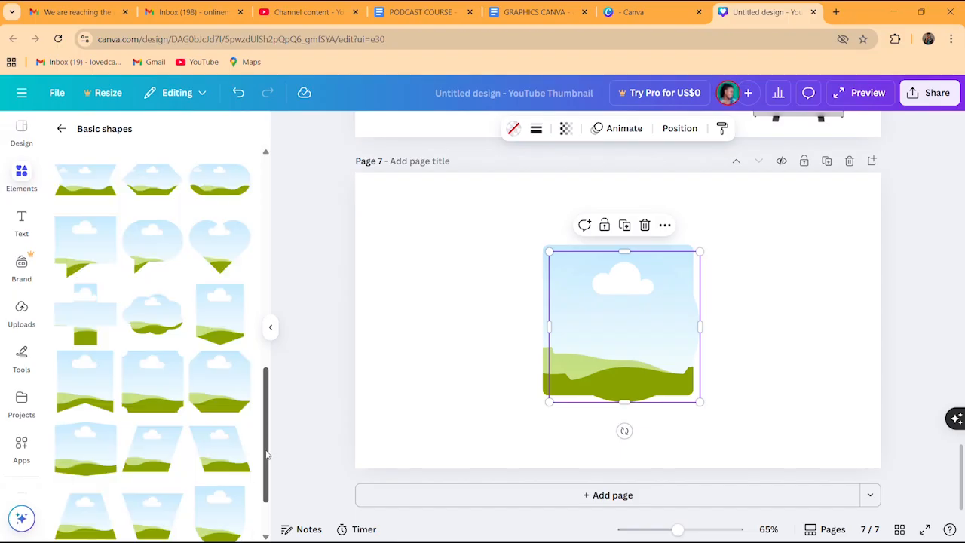
click(61, 128)
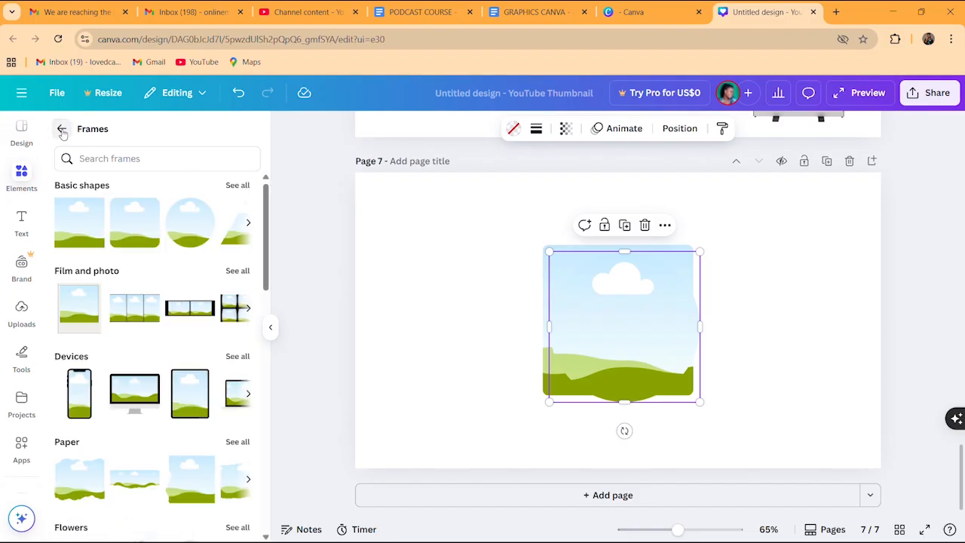
drag(267, 265, 267, 285)
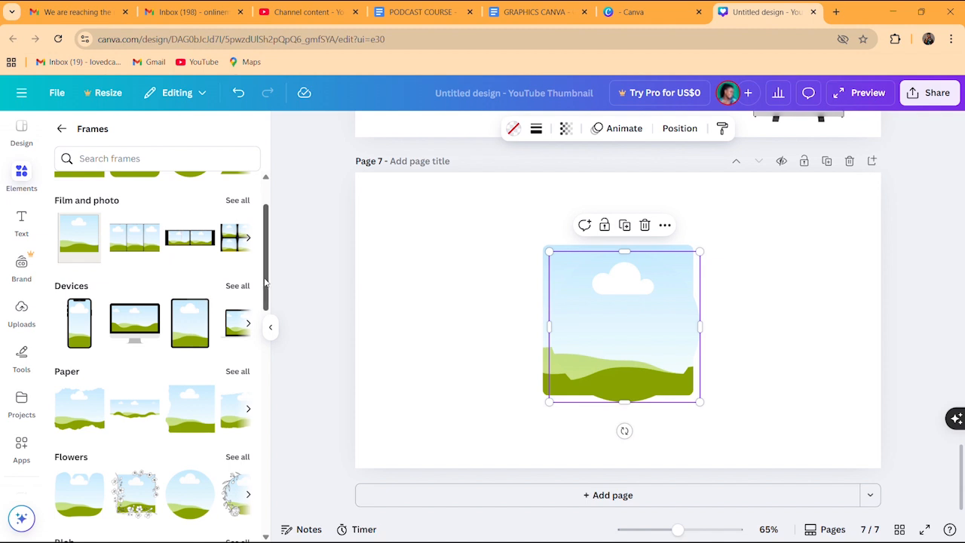
drag(265, 282, 263, 366)
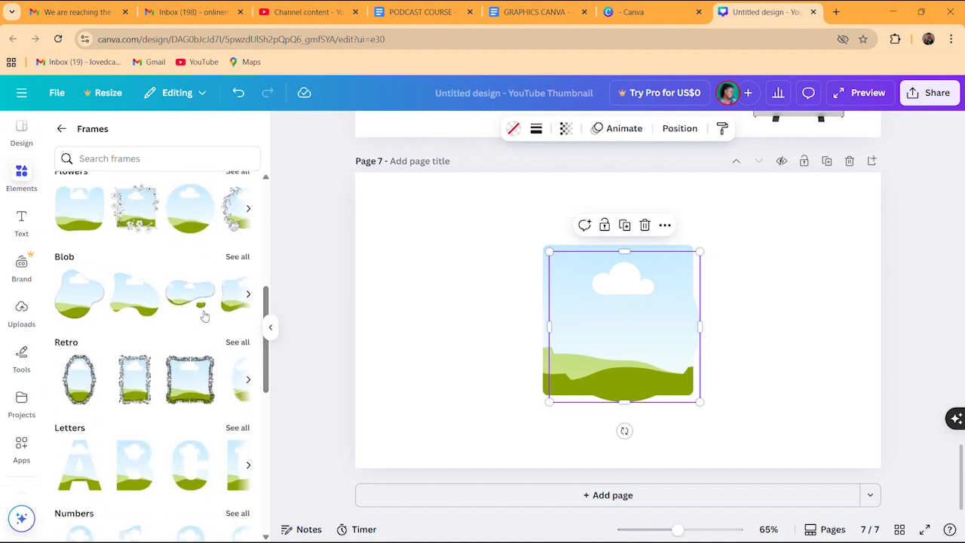
Add an ornate retro border, a letter B and a film-strip frame, moving the strip clear
click(192, 387)
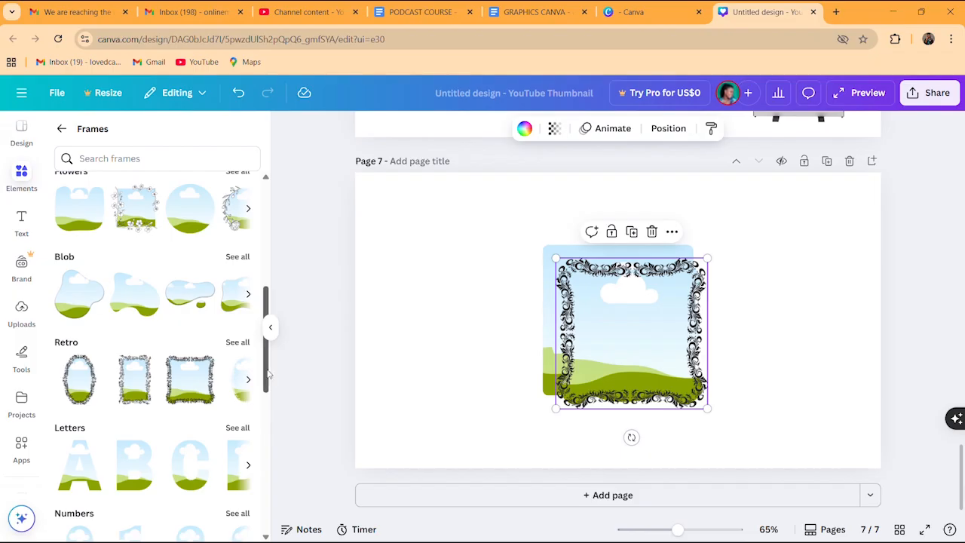
drag(268, 374, 267, 431)
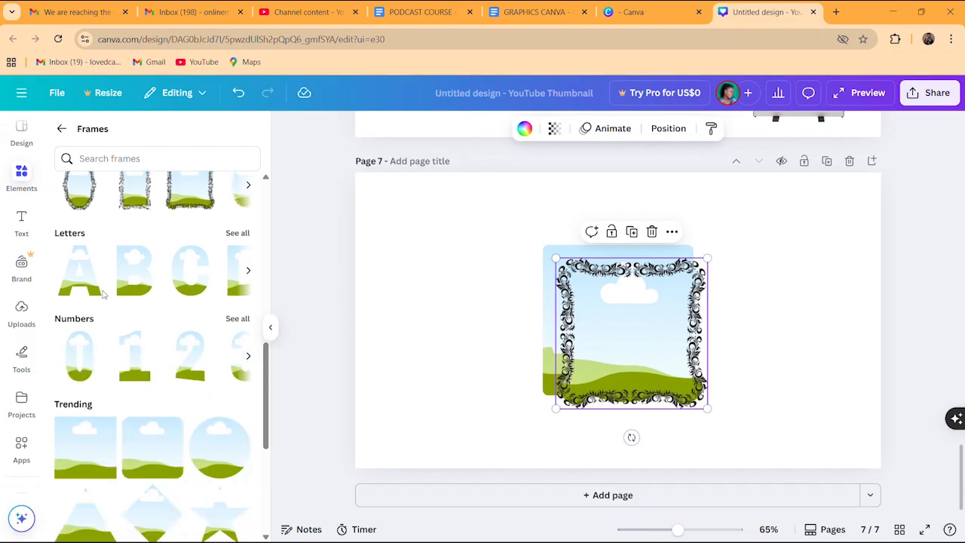
click(133, 291)
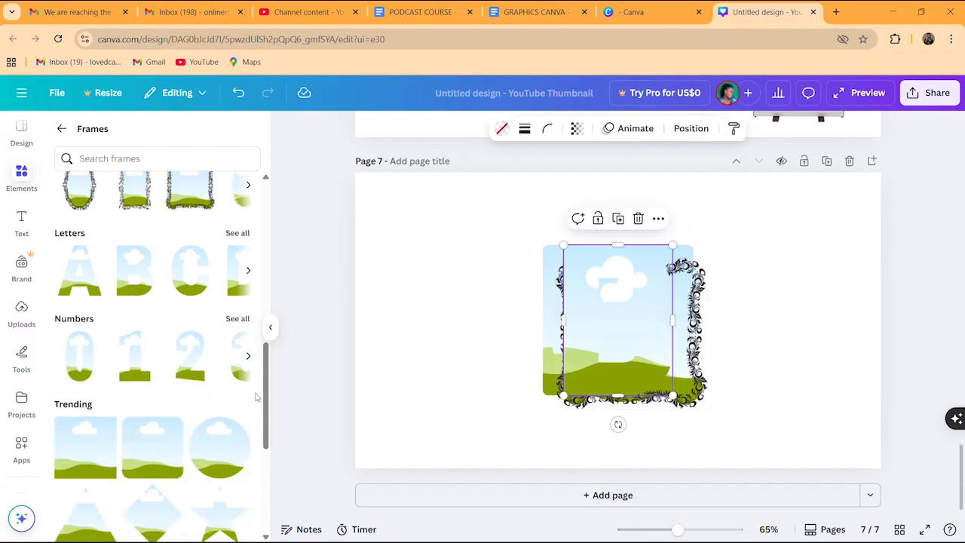
drag(265, 401, 257, 535)
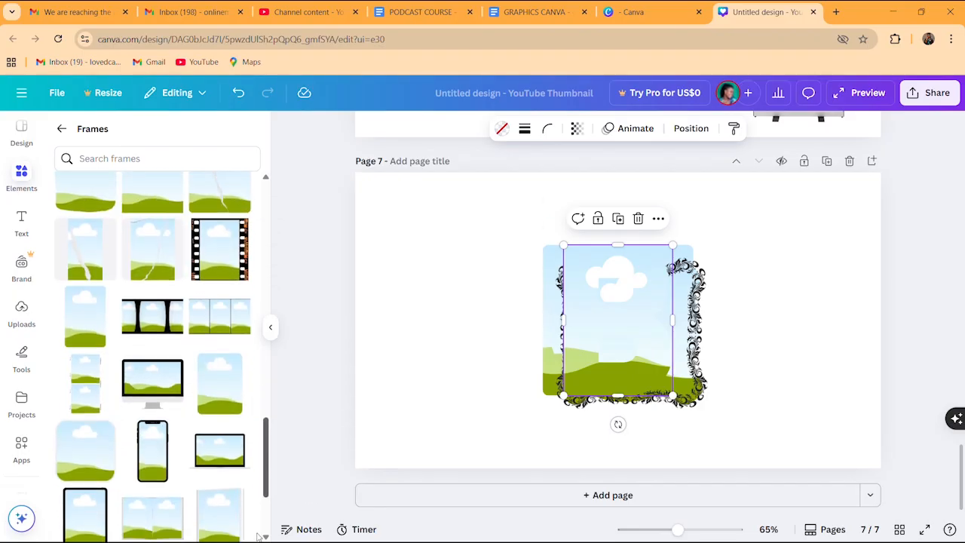
click(162, 311)
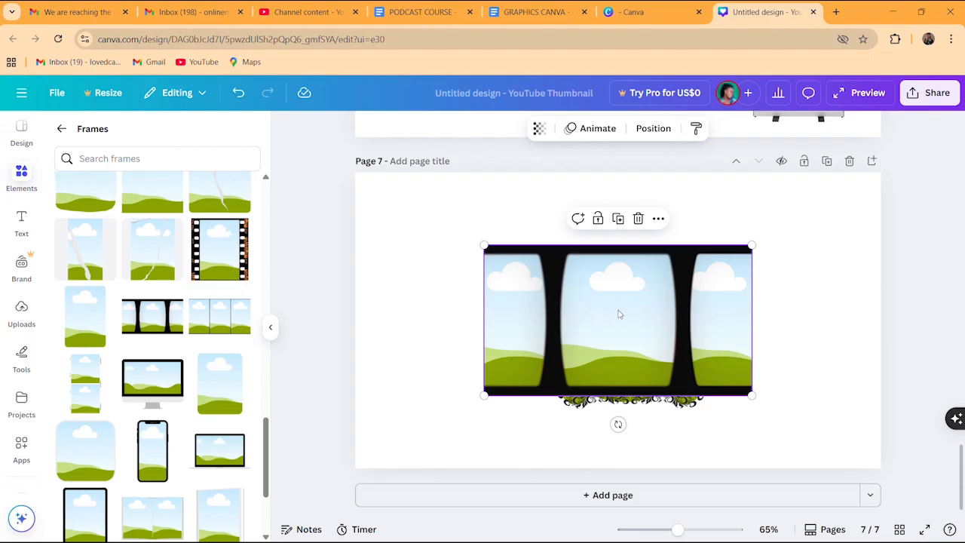
drag(619, 313, 487, 239)
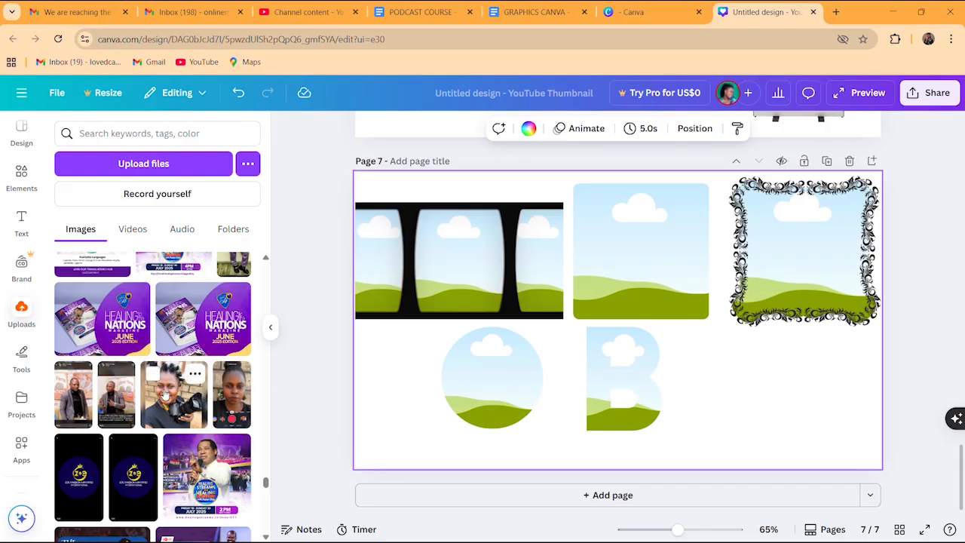
Fill the film strip's panels with the woman-with-camera portrait
drag(164, 394, 467, 279)
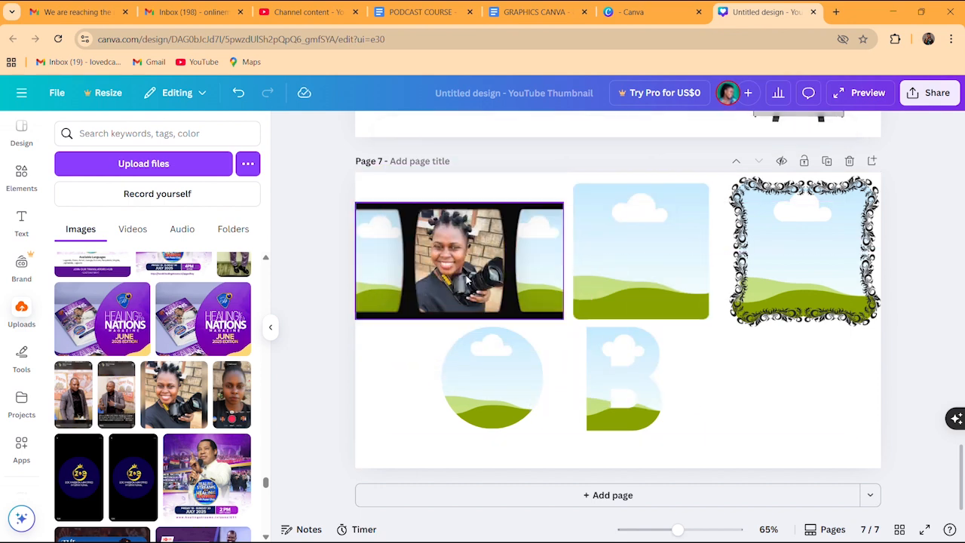
click(174, 392)
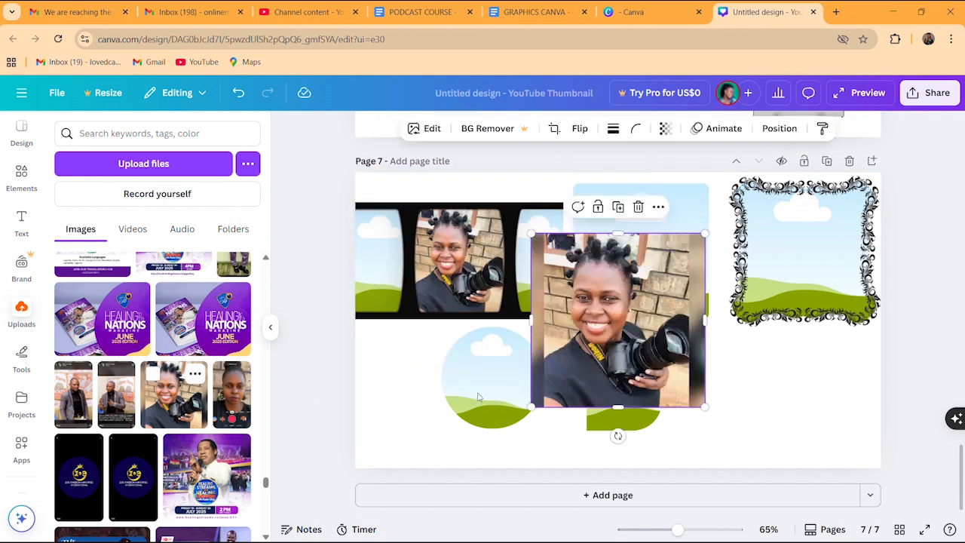
drag(637, 337, 394, 266)
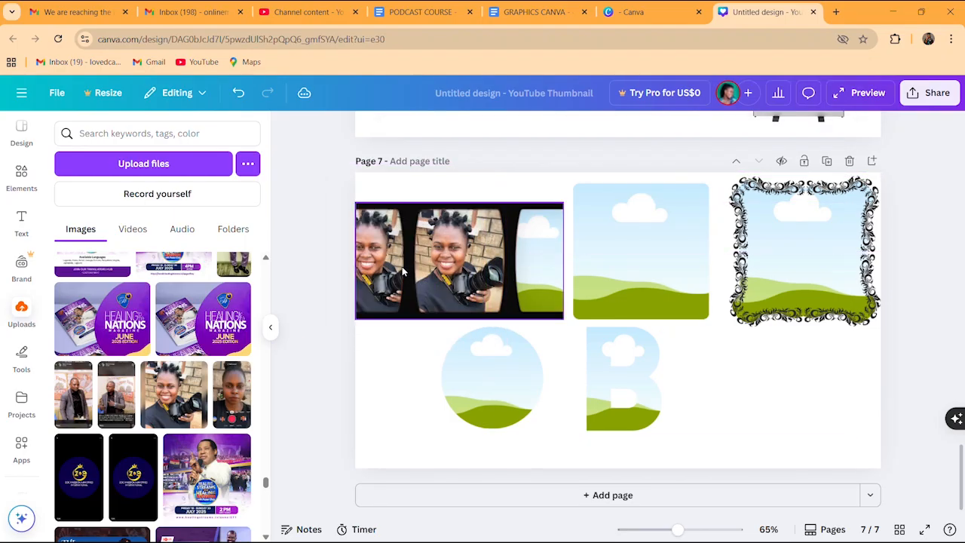
click(180, 400)
drag(663, 313, 467, 260)
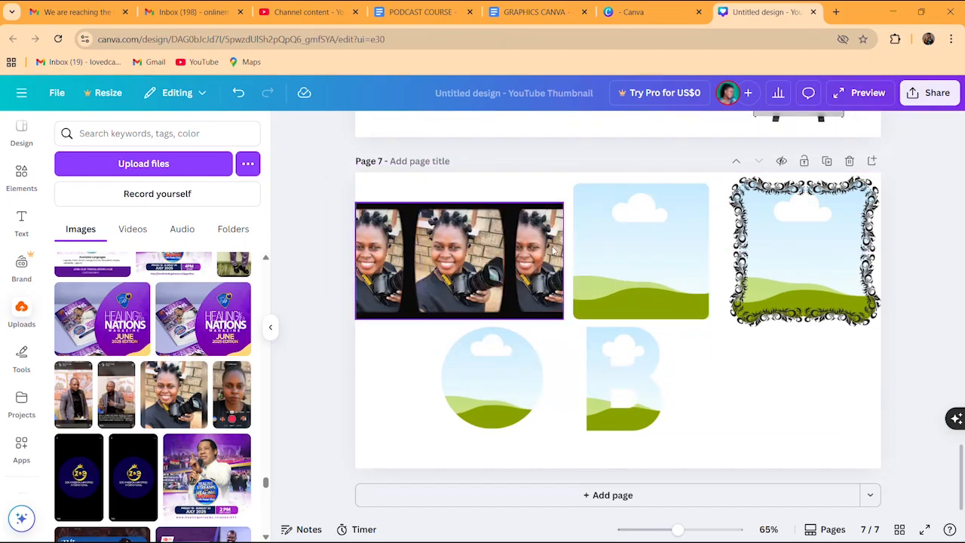
Drop the same portrait into the square, ornate, circle and letter B frames
click(181, 403)
drag(618, 392, 652, 264)
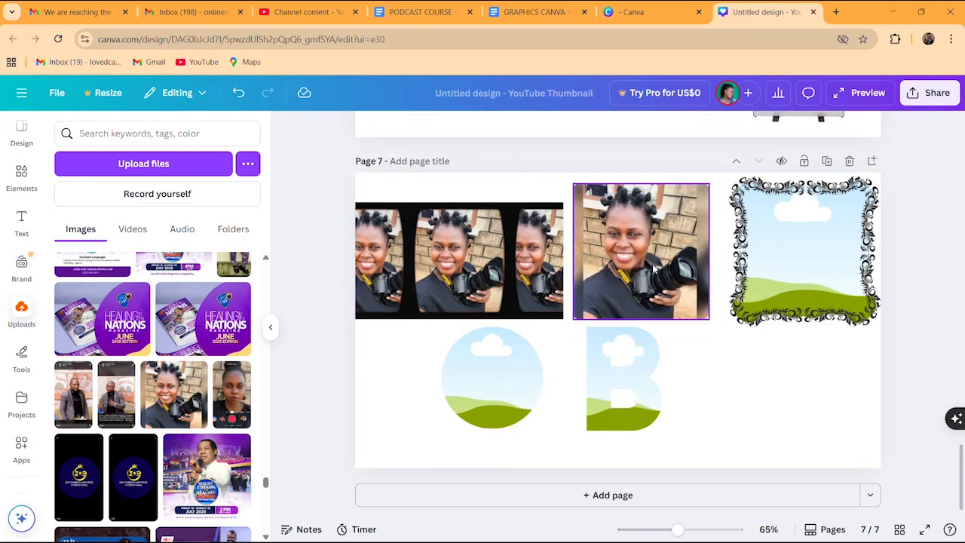
click(168, 404)
drag(616, 392, 784, 268)
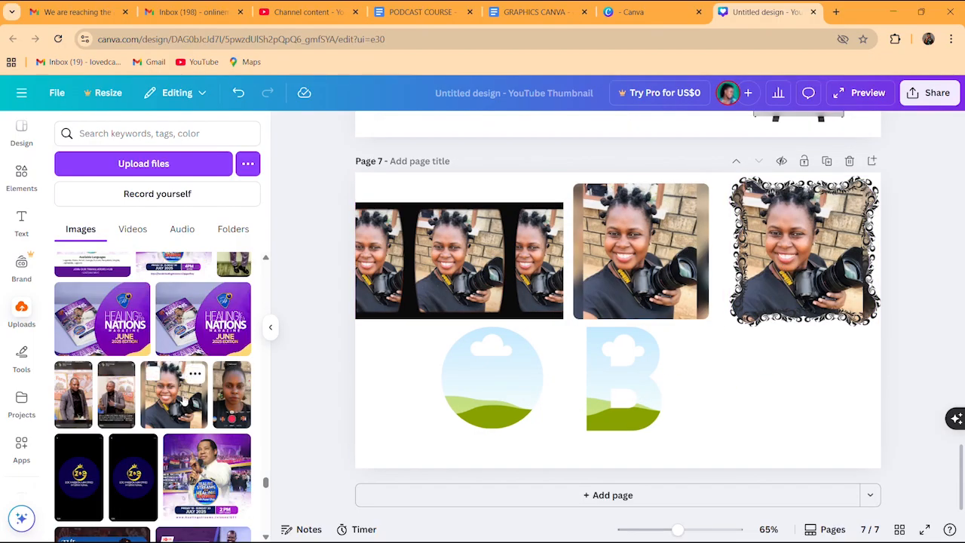
click(175, 393)
drag(618, 299, 516, 375)
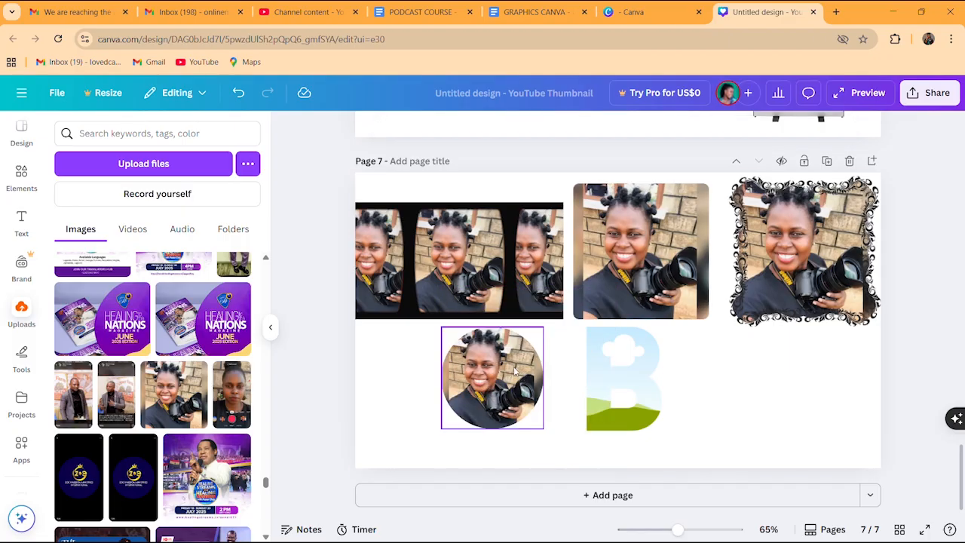
drag(202, 389, 626, 380)
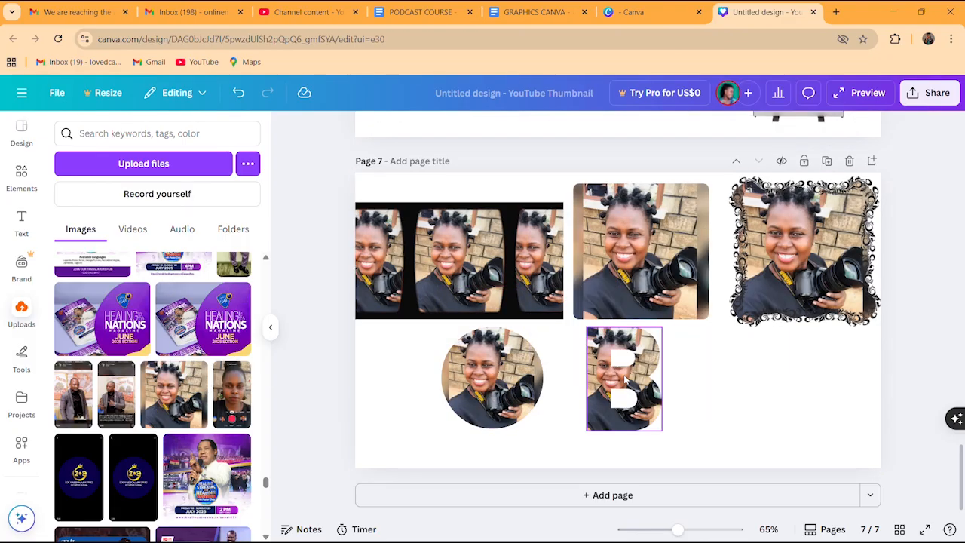
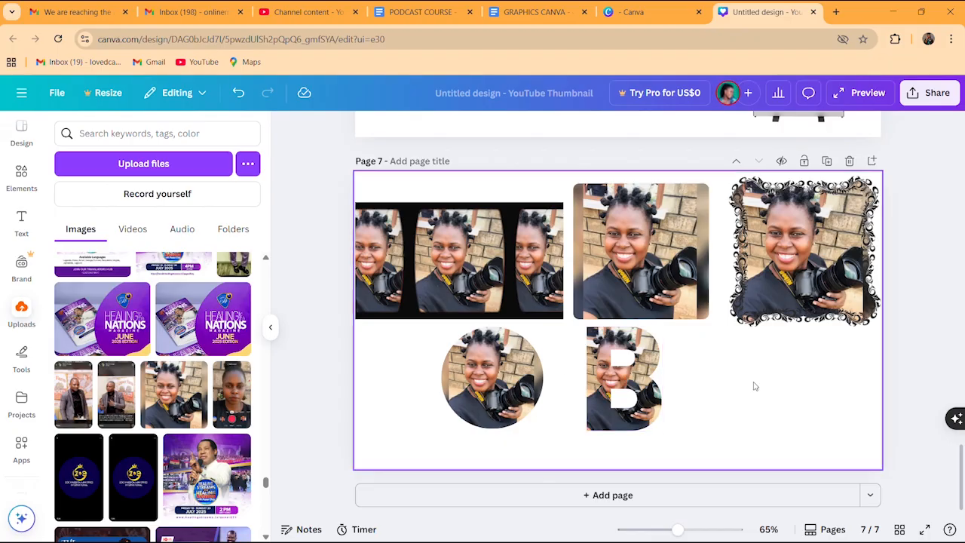
Form a bottom row from the B frame, circle photo and shrunken rectangle photo
click(624, 369)
drag(624, 364, 766, 377)
click(493, 383)
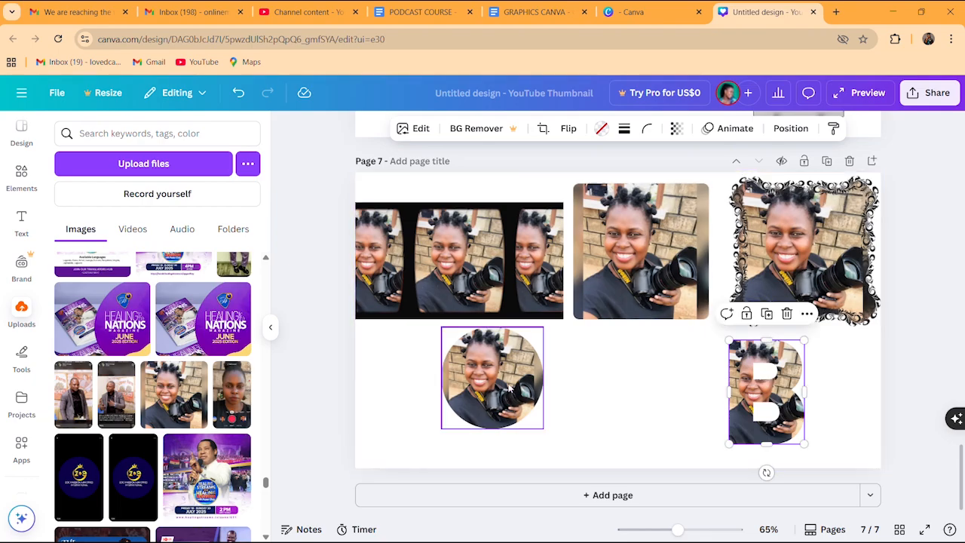
drag(492, 383, 664, 397)
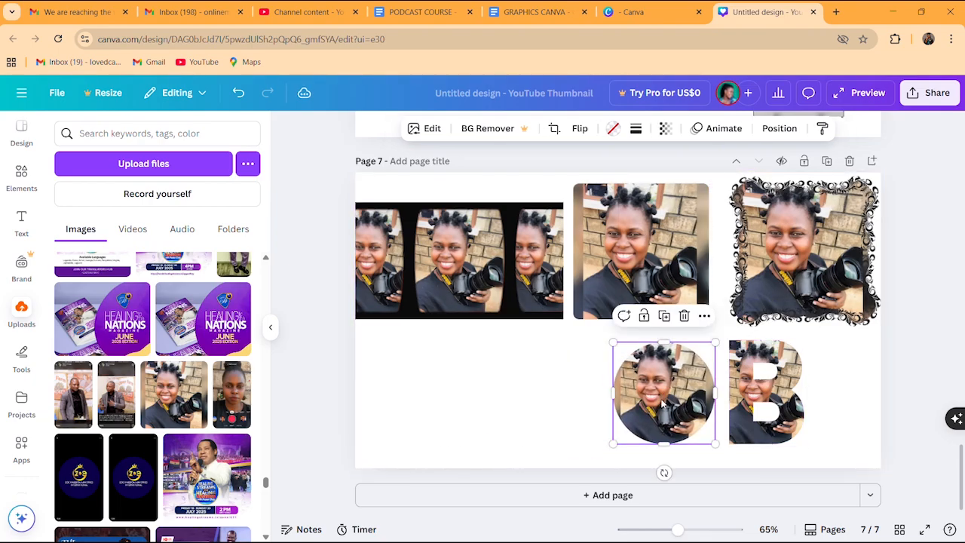
click(636, 307)
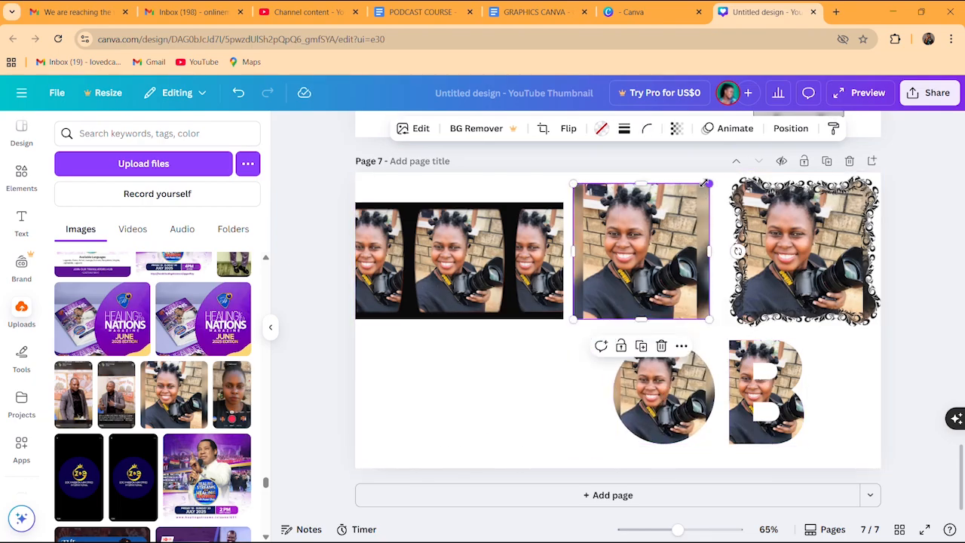
drag(706, 184, 668, 221)
drag(629, 262, 562, 385)
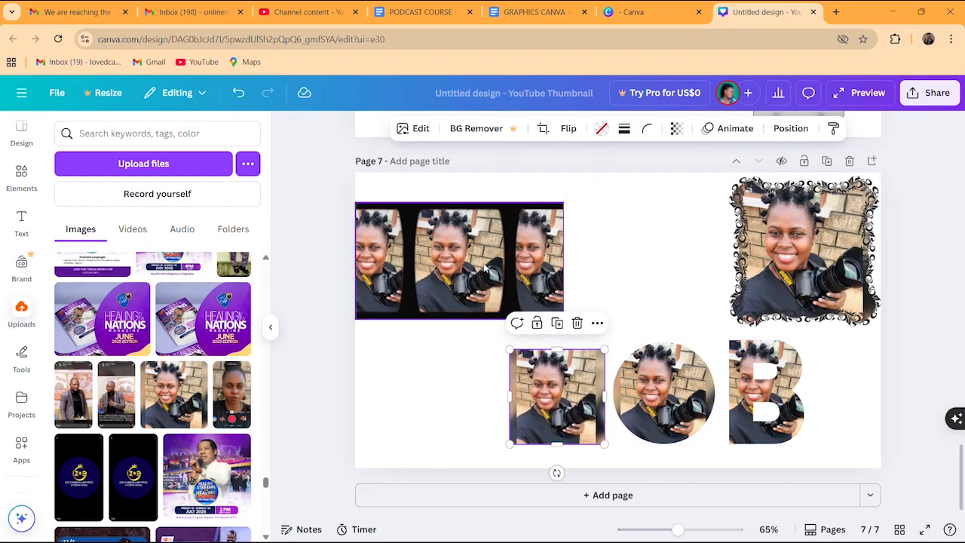
Place the photo strip on top, with the shrunken ornate framed photo right beside it
drag(486, 266, 637, 282)
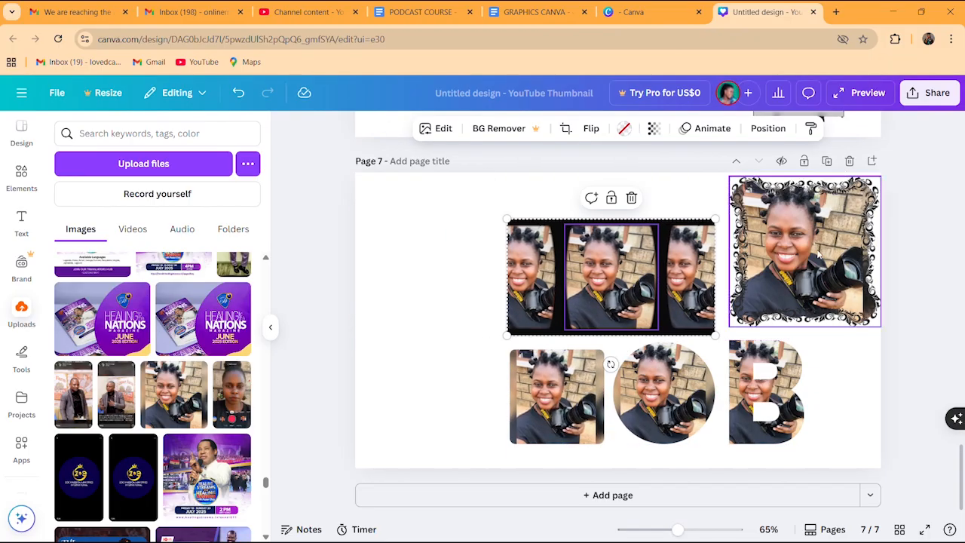
drag(819, 257, 417, 317)
drag(509, 241, 451, 300)
drag(419, 337, 476, 312)
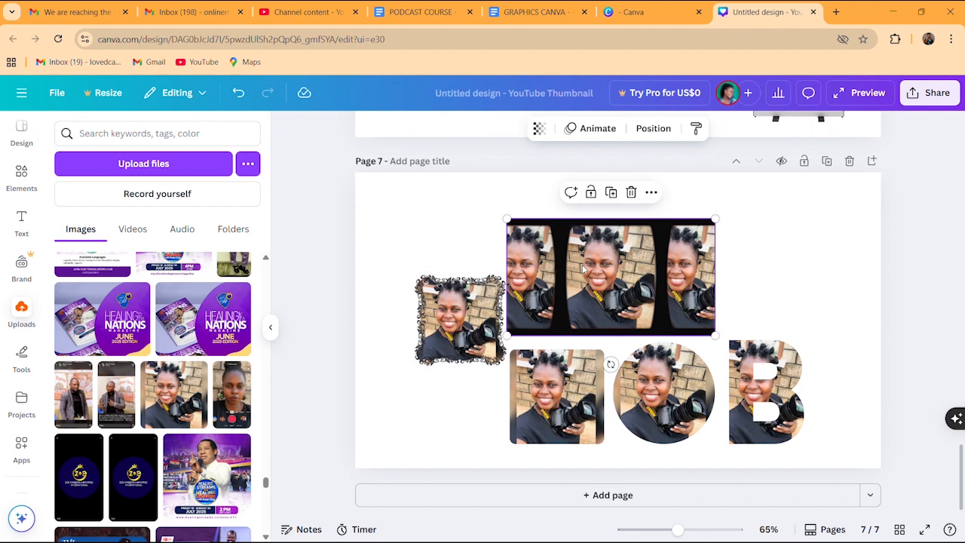
drag(582, 266, 663, 262)
click(462, 303)
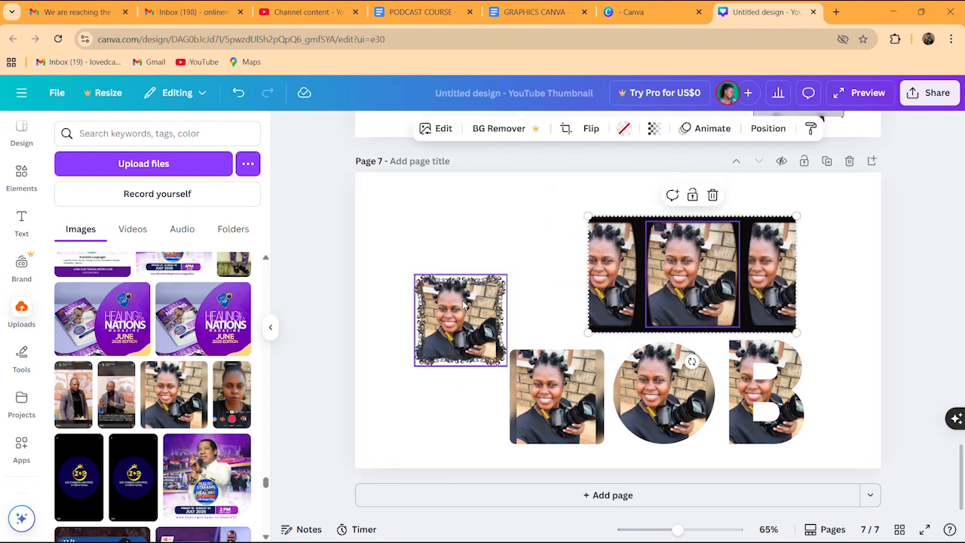
drag(463, 303, 536, 276)
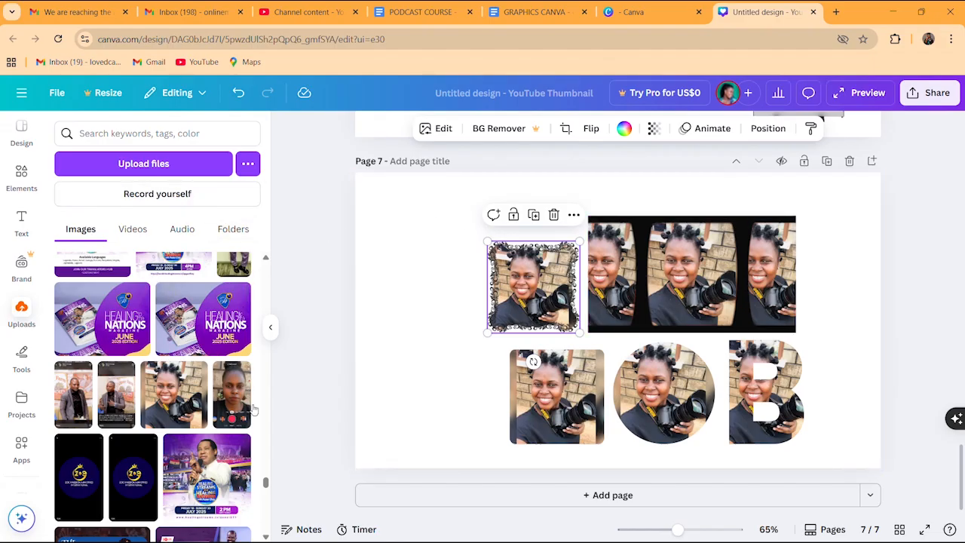
scroll(188, 392, down, 10)
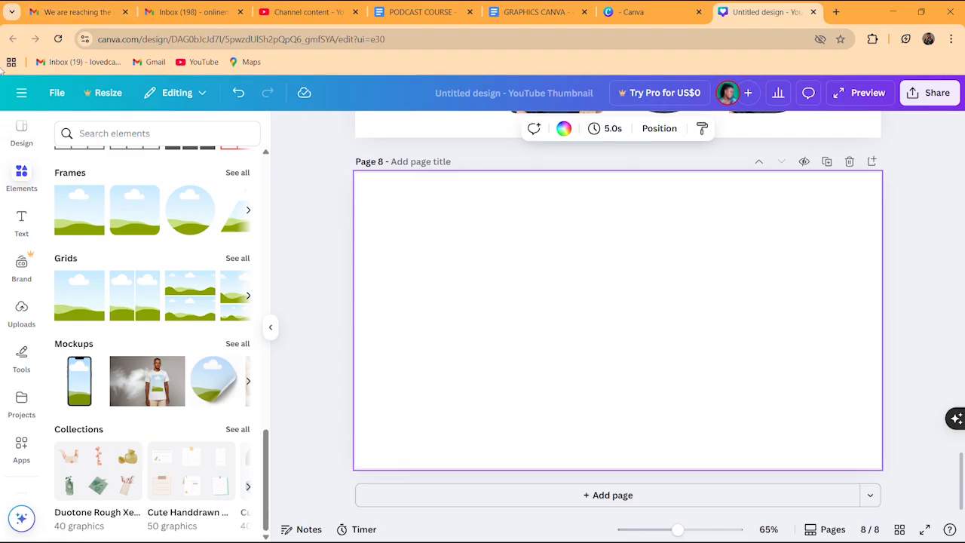
Add a rounded square and a circle from the full Shapes collection to page 8
drag(262, 447, 271, 164)
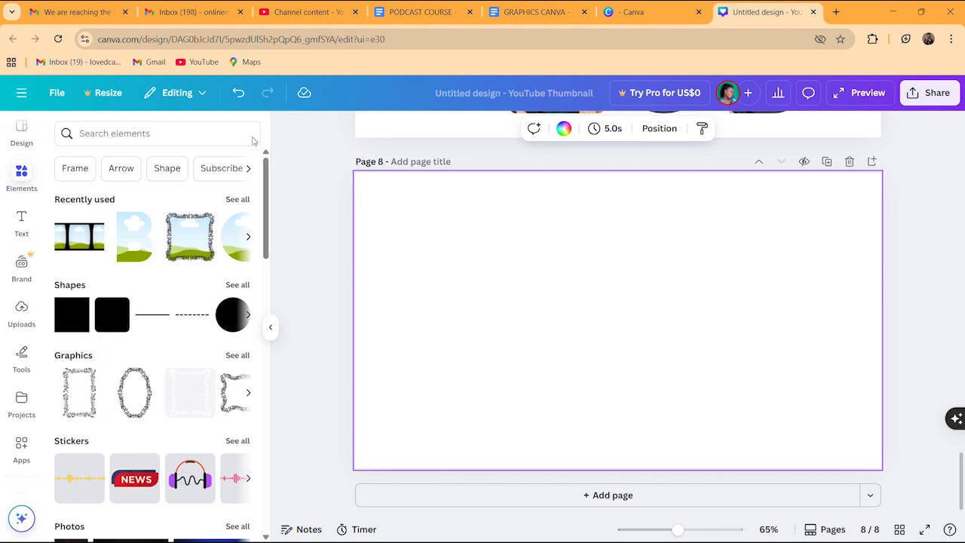
click(238, 287)
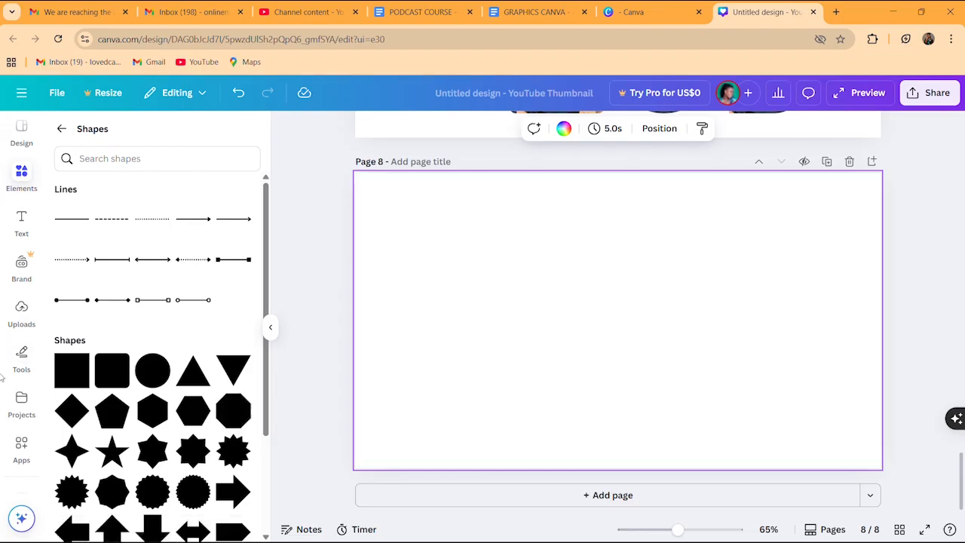
click(106, 376)
click(153, 371)
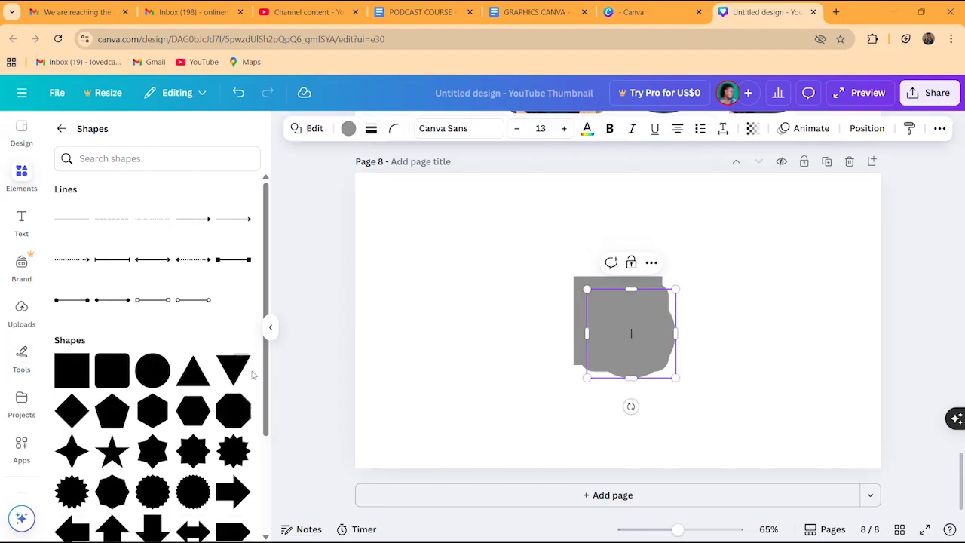
scroll(264, 441, down, 3)
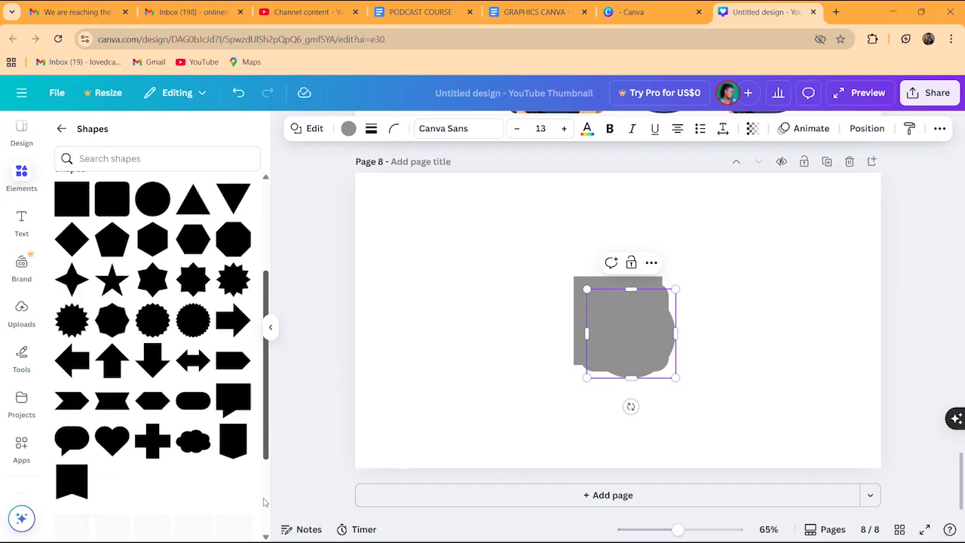
click(199, 426)
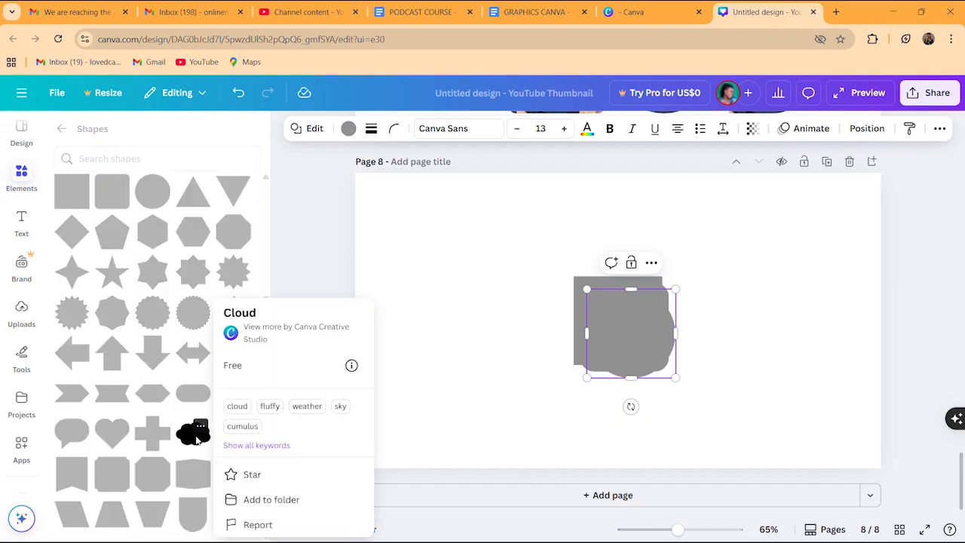
click(198, 441)
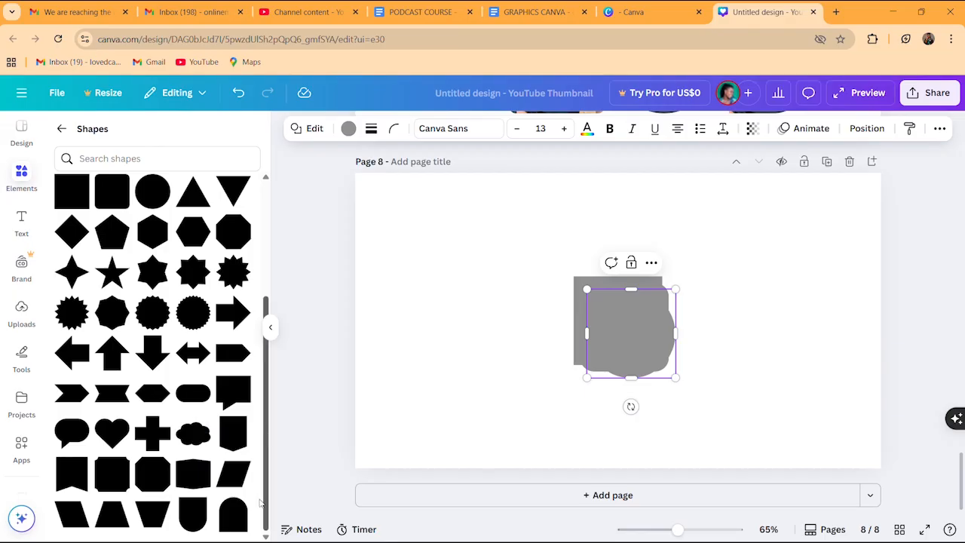
drag(261, 503, 261, 483)
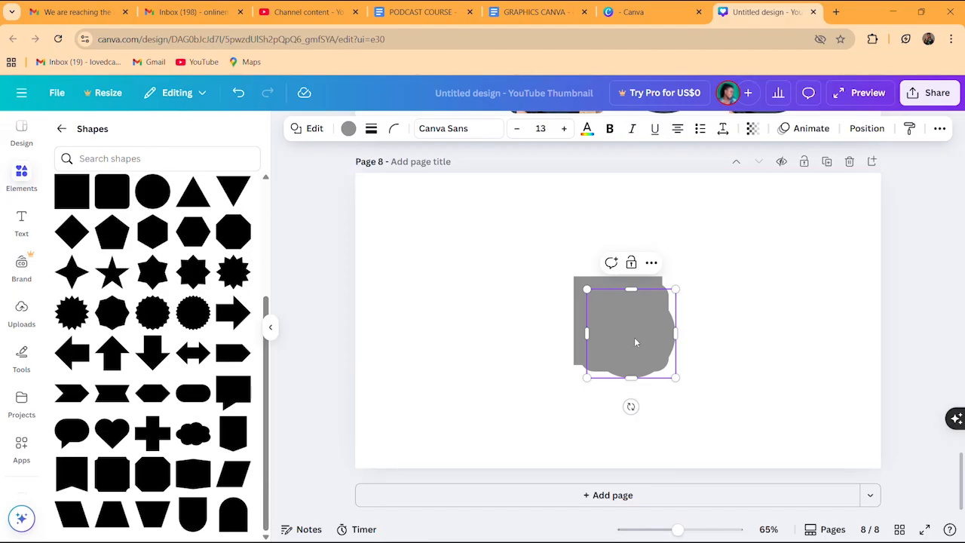
Arrange the circle, square and rounded square into an aligned top row
click(542, 323)
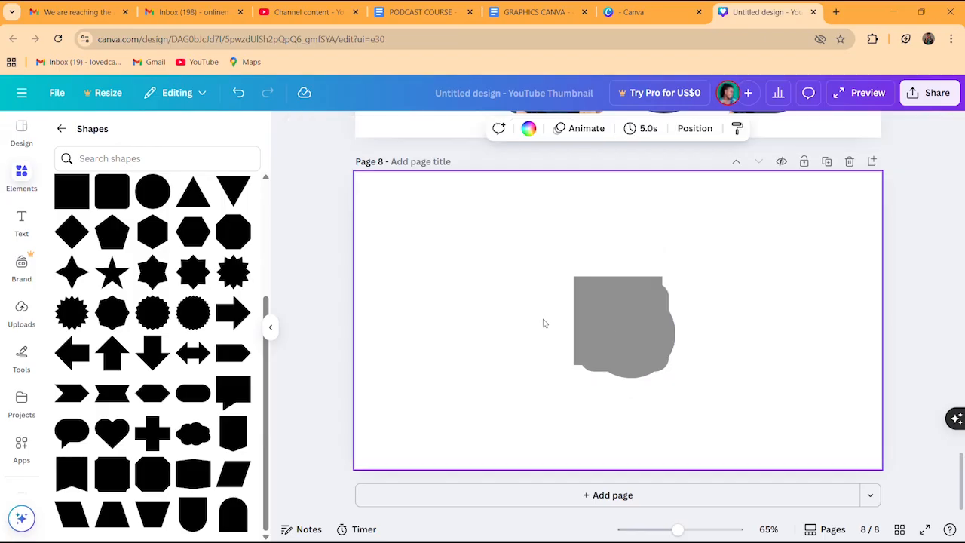
drag(627, 325, 437, 222)
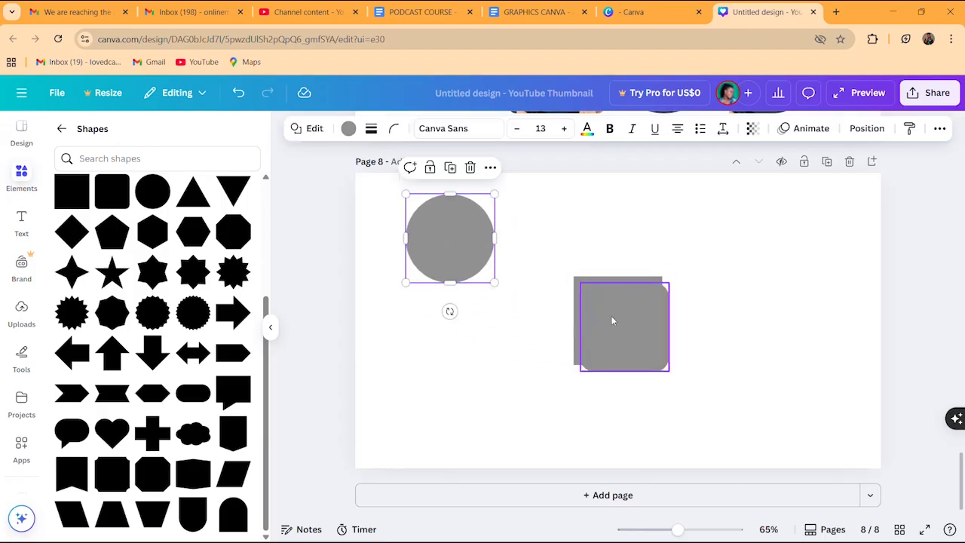
drag(610, 315, 707, 249)
drag(630, 308, 595, 260)
drag(473, 248, 484, 268)
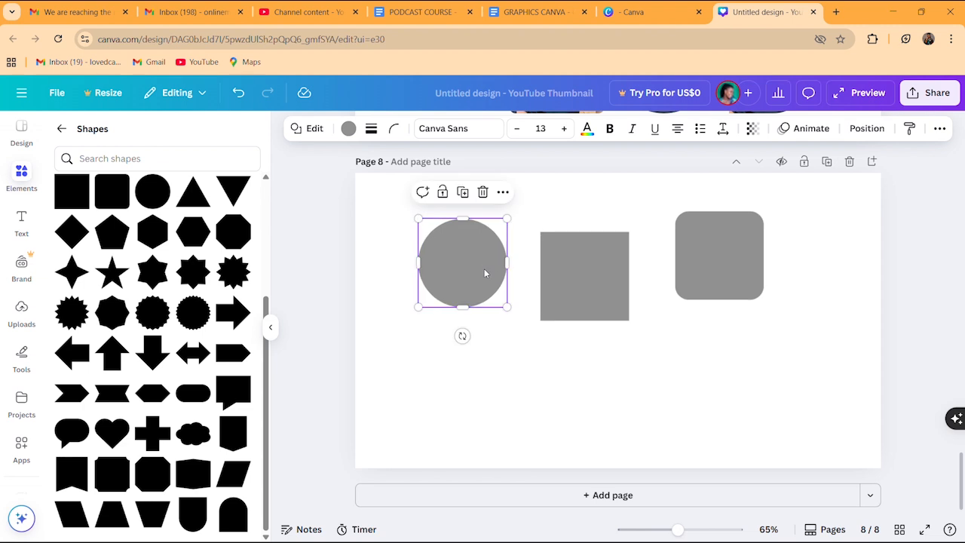
click(697, 270)
drag(697, 271, 684, 285)
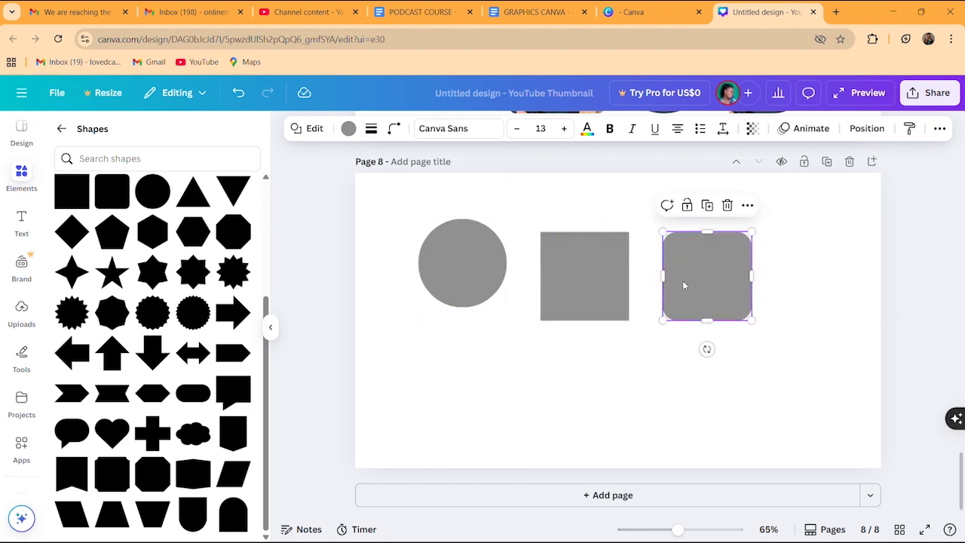
Add a six-point star, 12-point starburst, up-arrow and cross, placed around the top row
click(156, 281)
drag(616, 340, 497, 388)
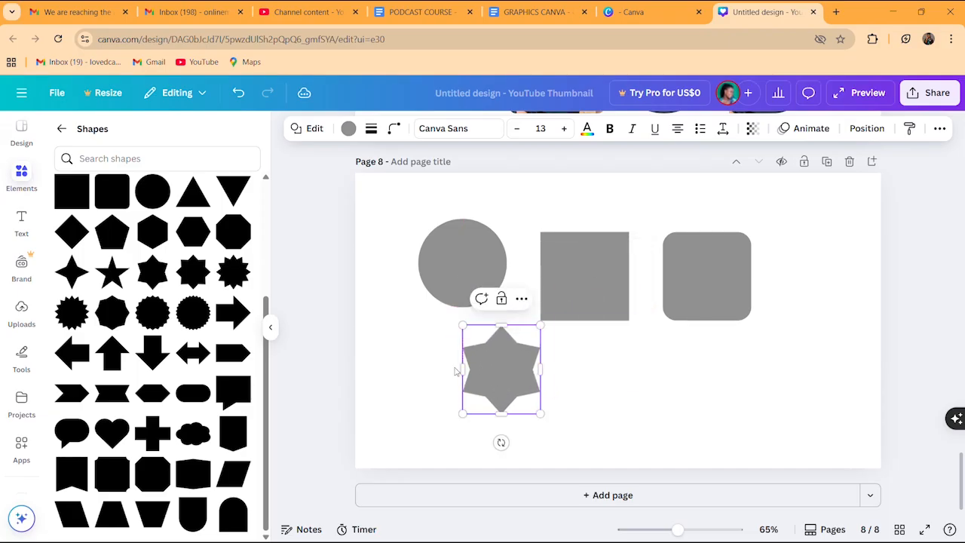
click(233, 271)
drag(635, 343, 600, 374)
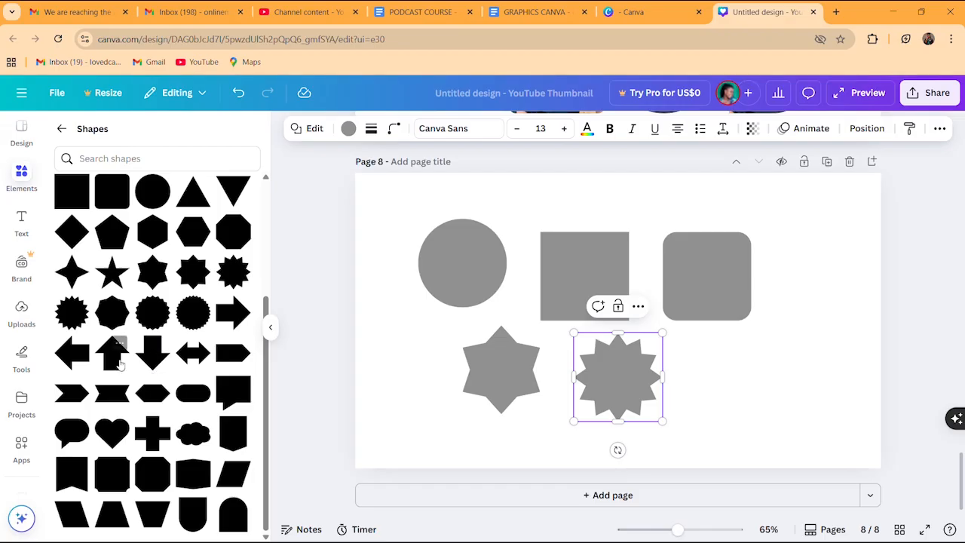
drag(124, 360, 721, 392)
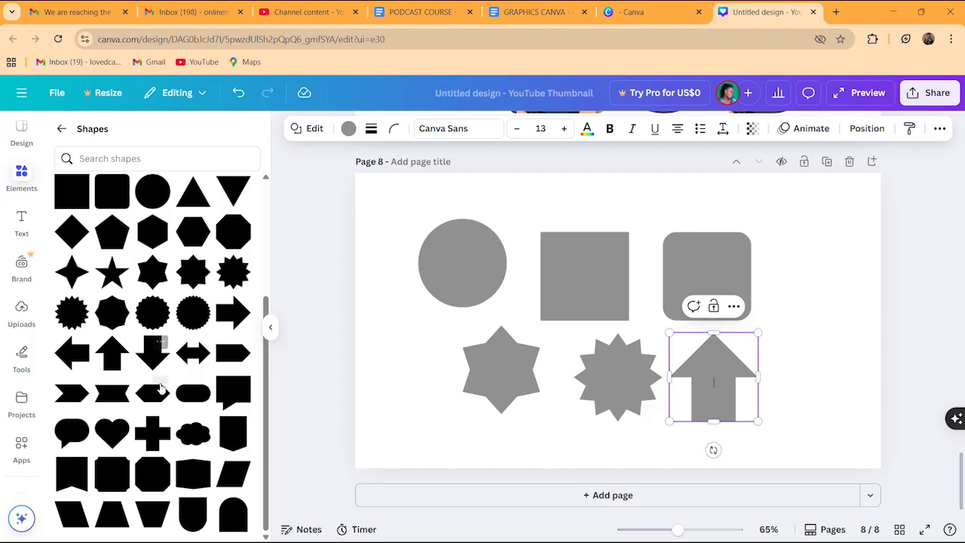
click(153, 433)
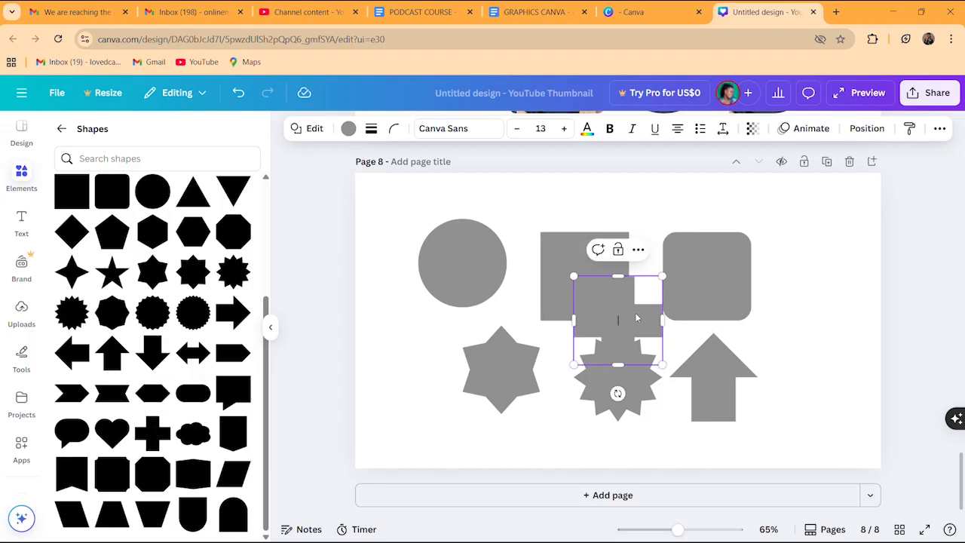
drag(637, 318, 827, 318)
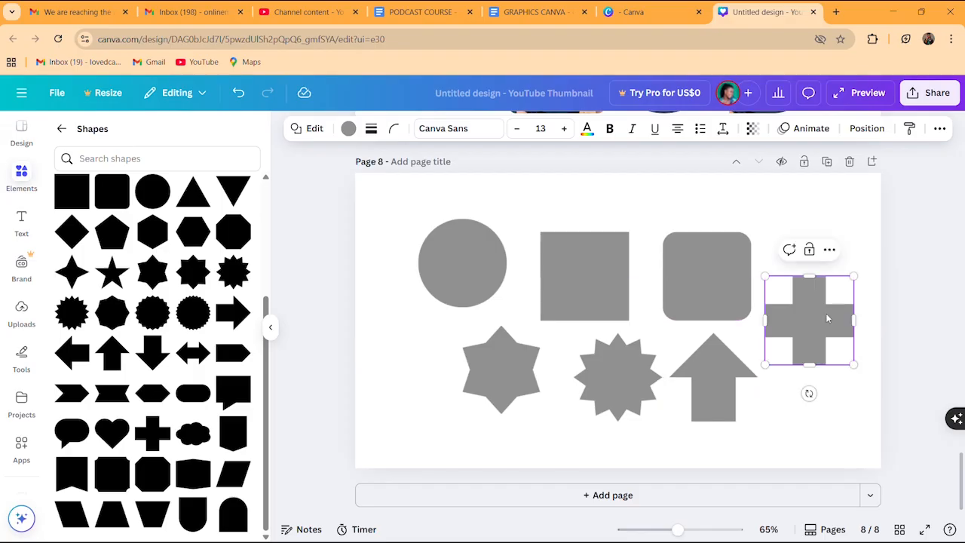
click(348, 338)
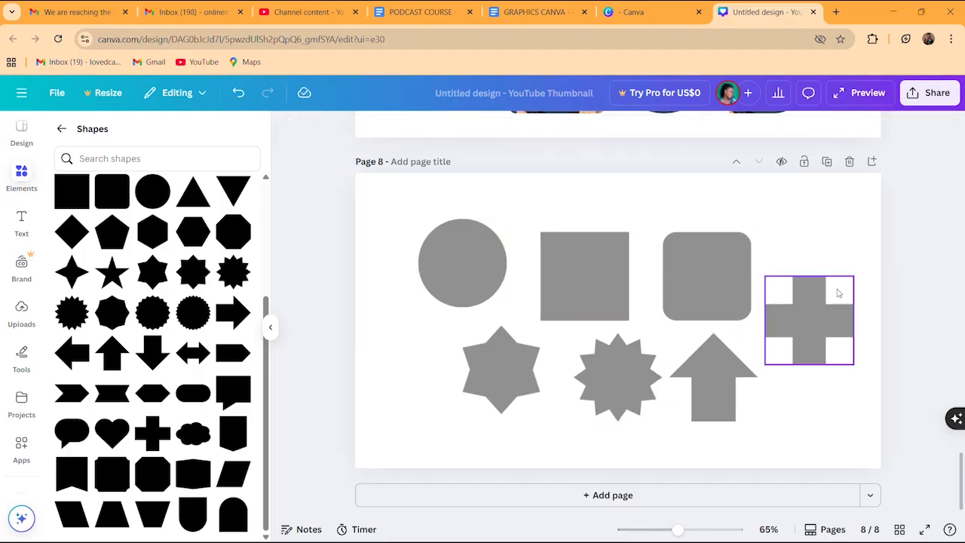
Colour the square red, the starburst violet and the cross gold
click(553, 270)
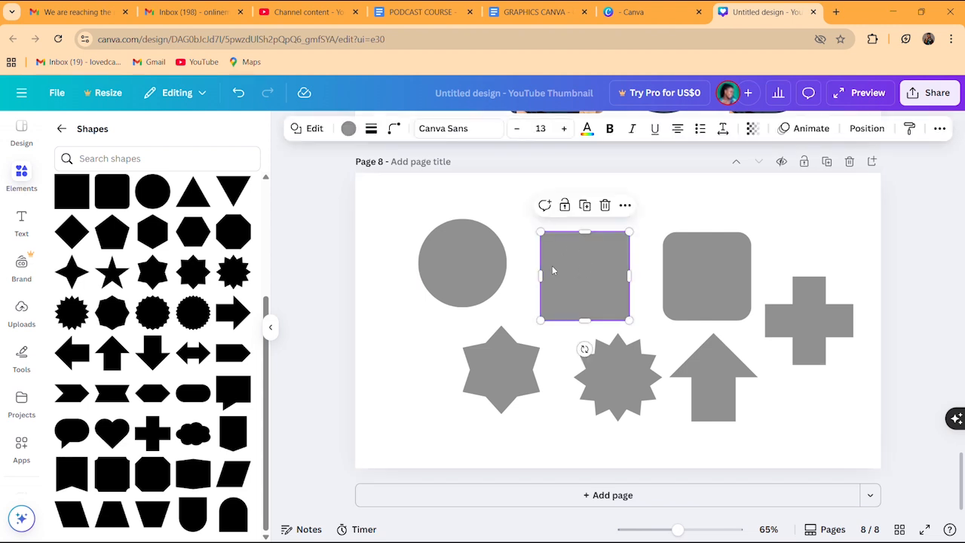
click(348, 128)
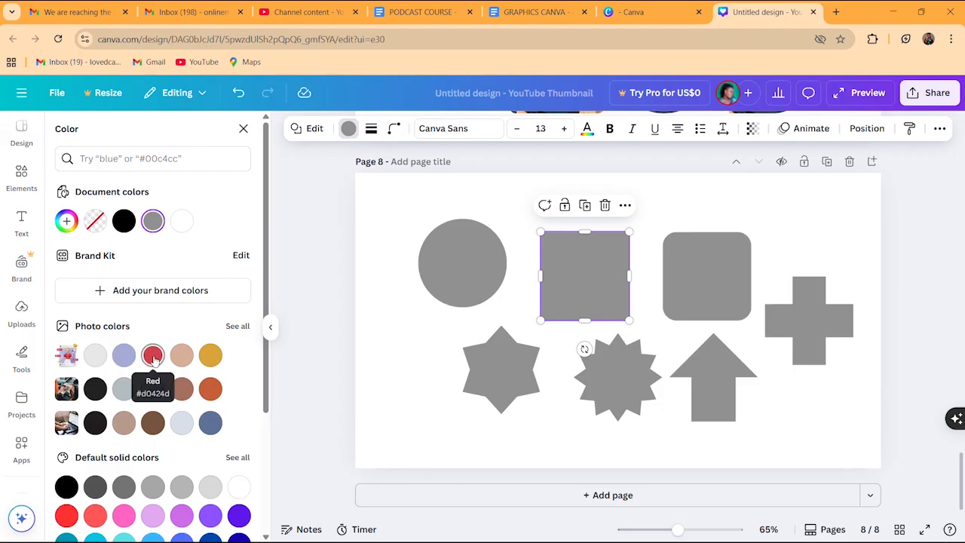
click(152, 354)
click(610, 374)
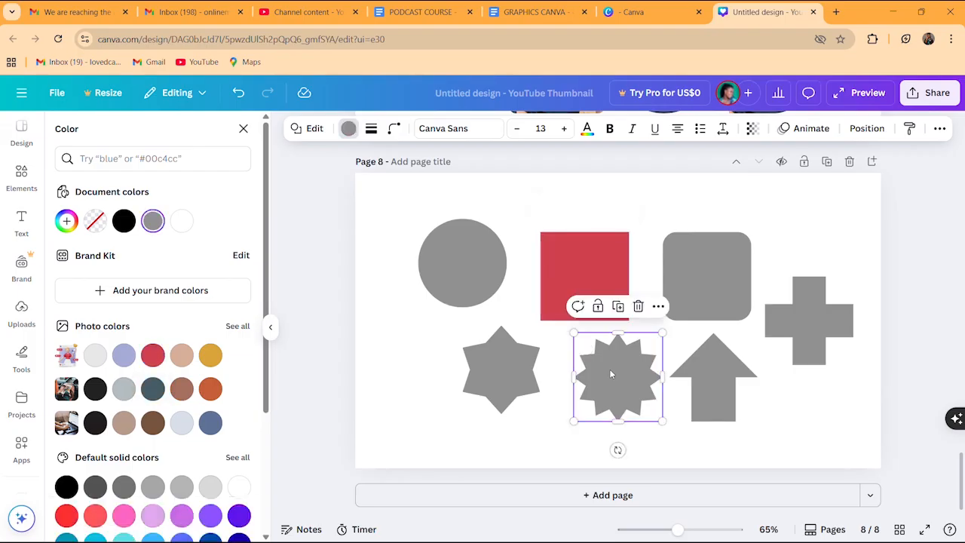
click(239, 515)
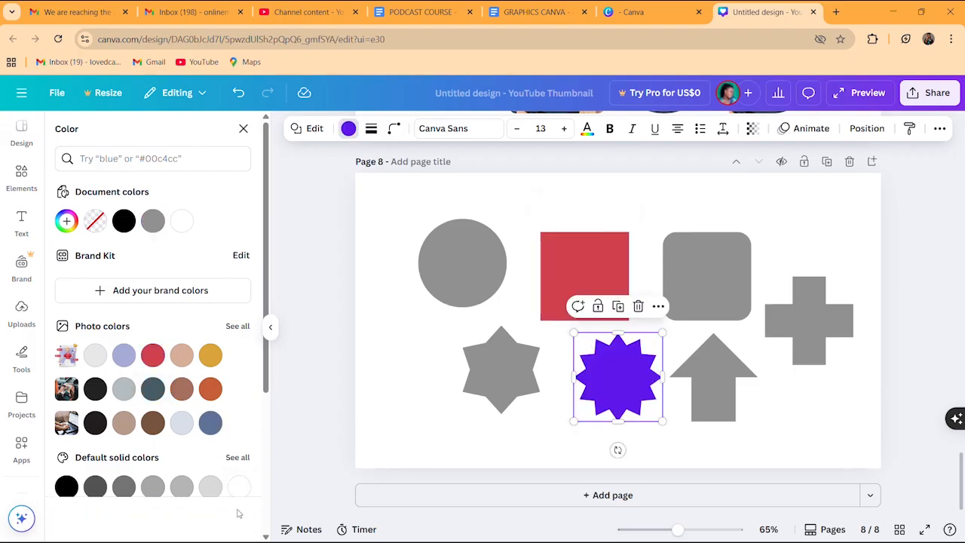
click(804, 311)
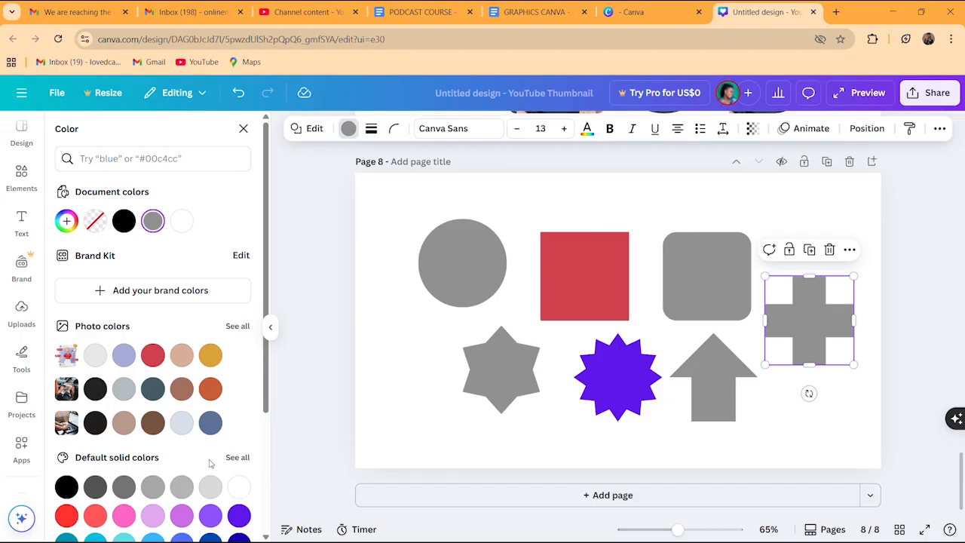
click(215, 359)
click(497, 361)
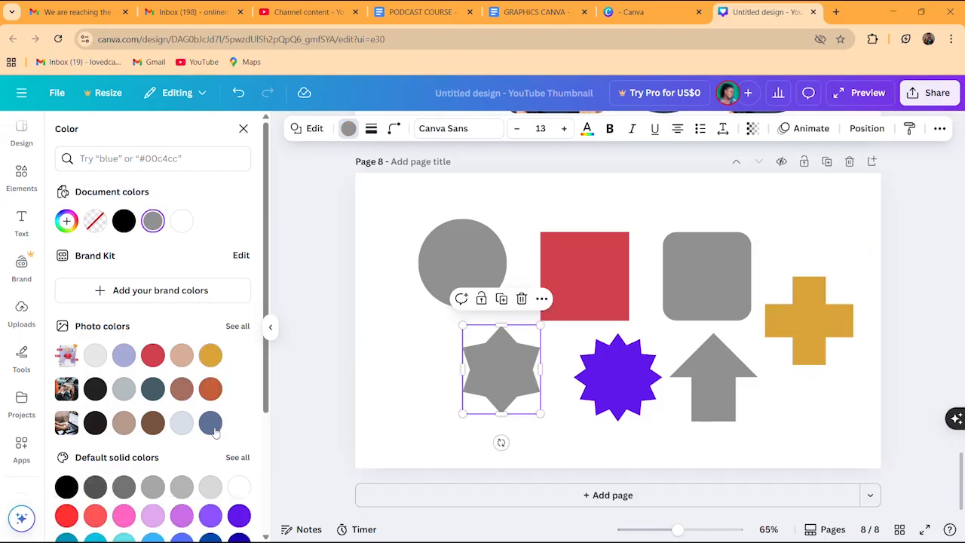
Make the star Salmon orange, rounded square a pink-purple gradient, arrow lime and circle light lavender
drag(264, 398, 261, 496)
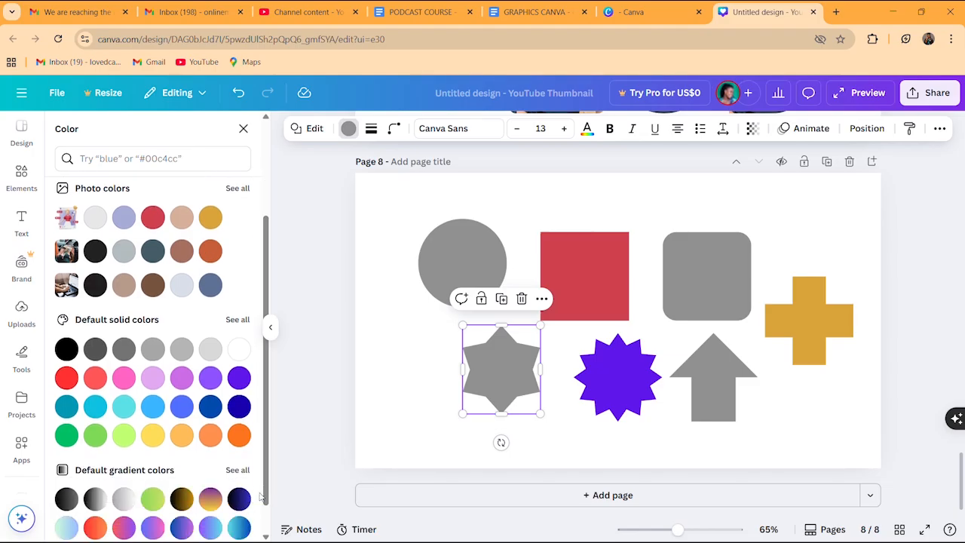
click(238, 435)
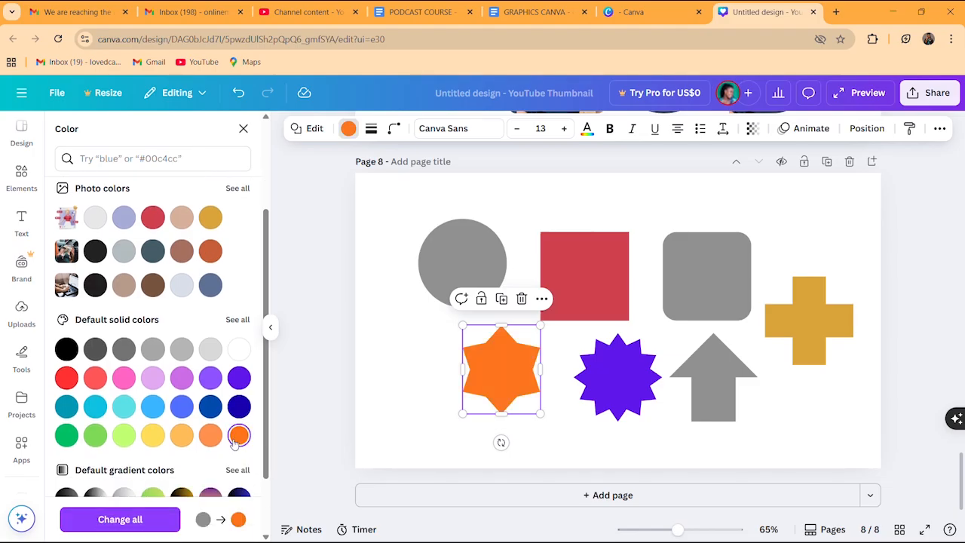
click(699, 279)
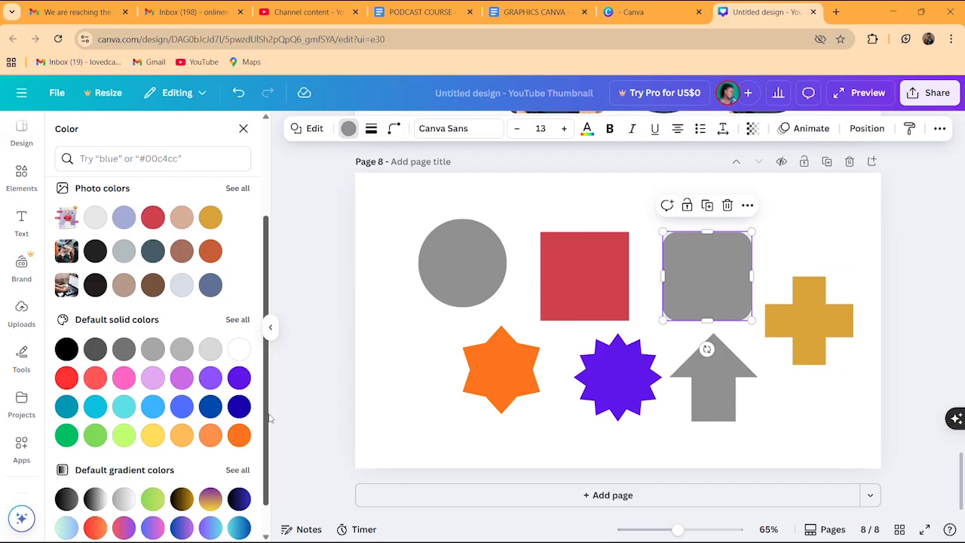
drag(267, 418, 267, 468)
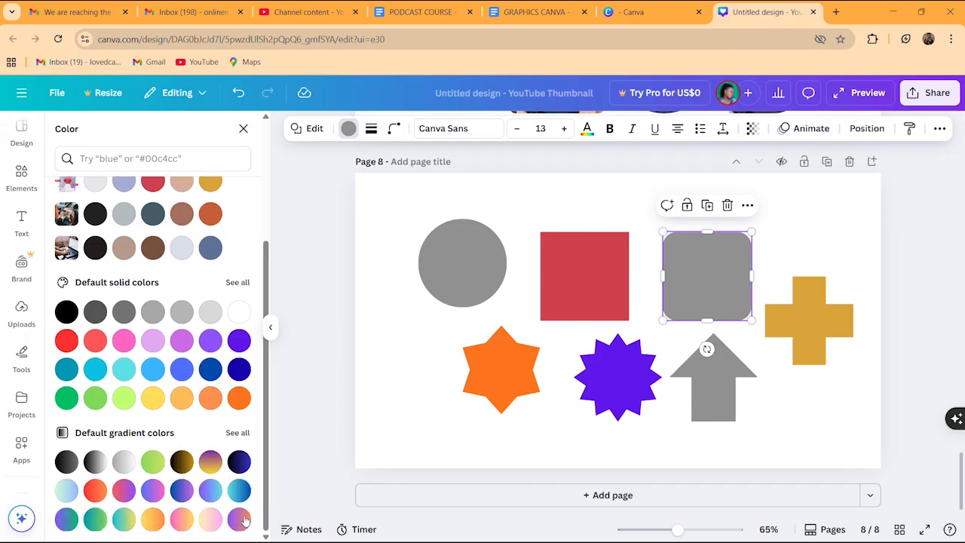
click(125, 491)
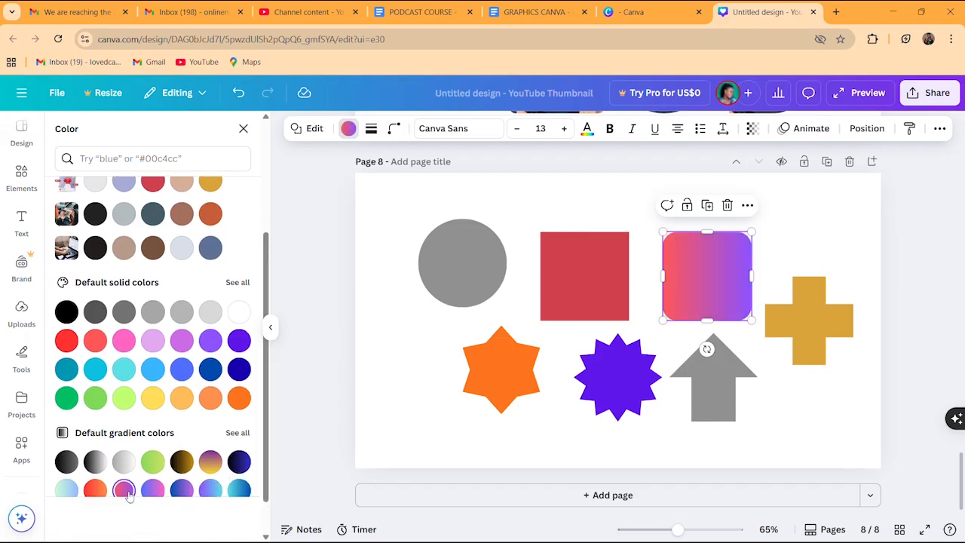
click(711, 392)
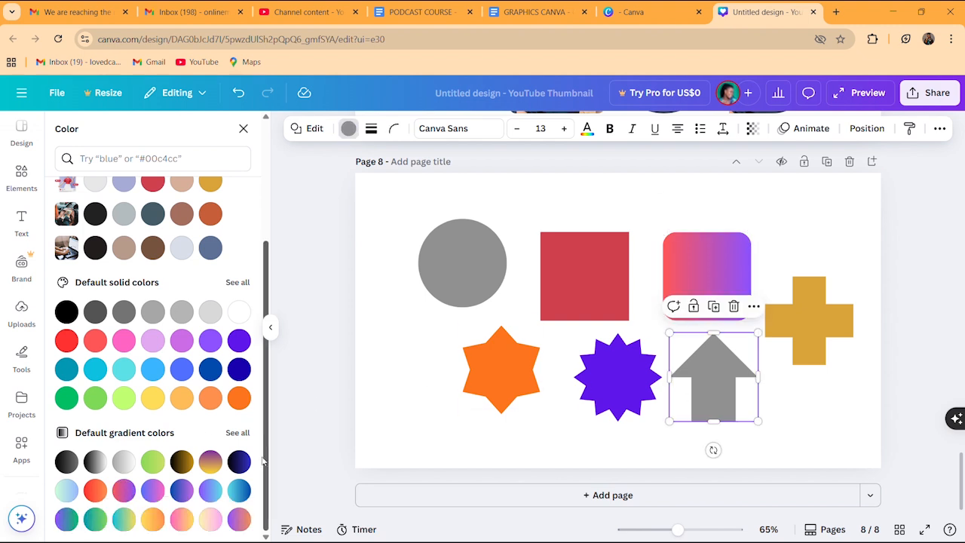
click(126, 403)
click(460, 278)
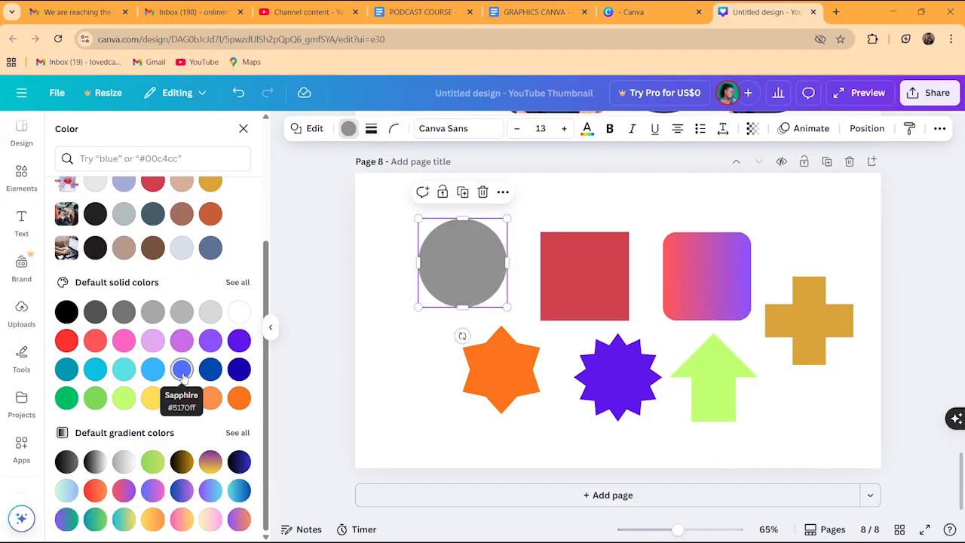
click(152, 340)
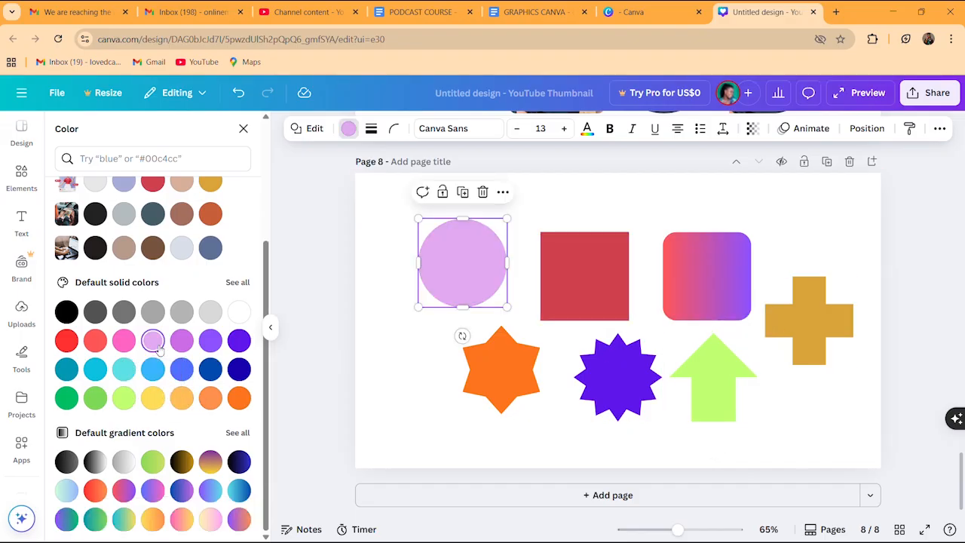
Reselect the lavender circle and bring its colour options back up
click(424, 409)
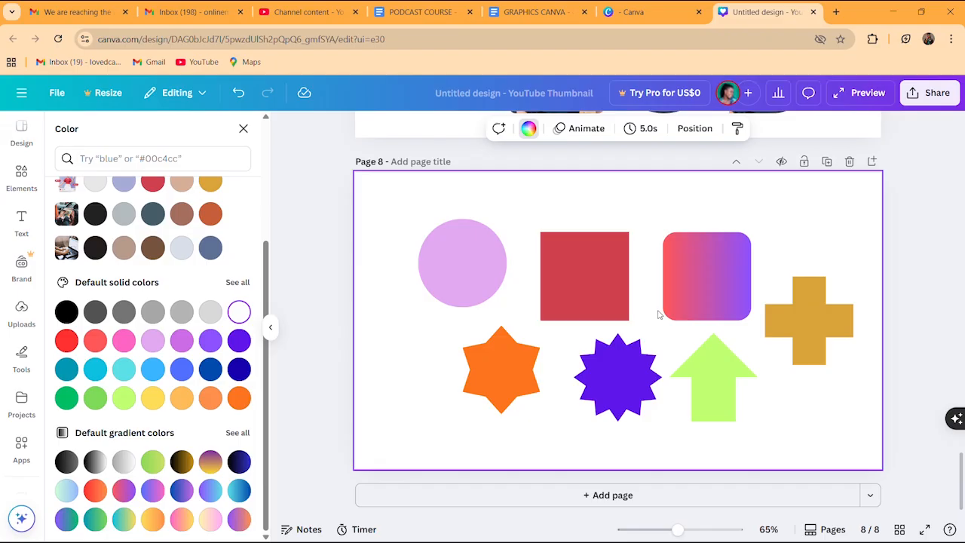
click(594, 304)
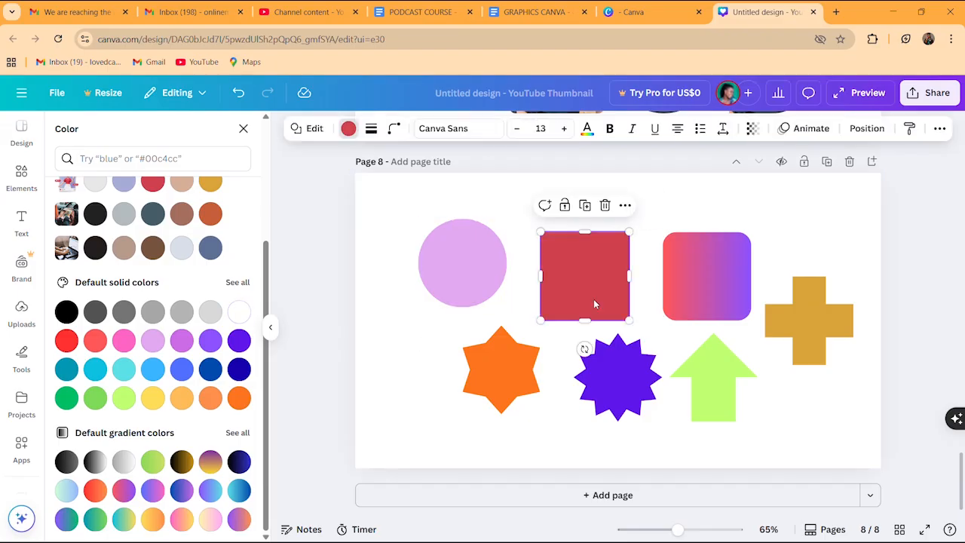
click(716, 271)
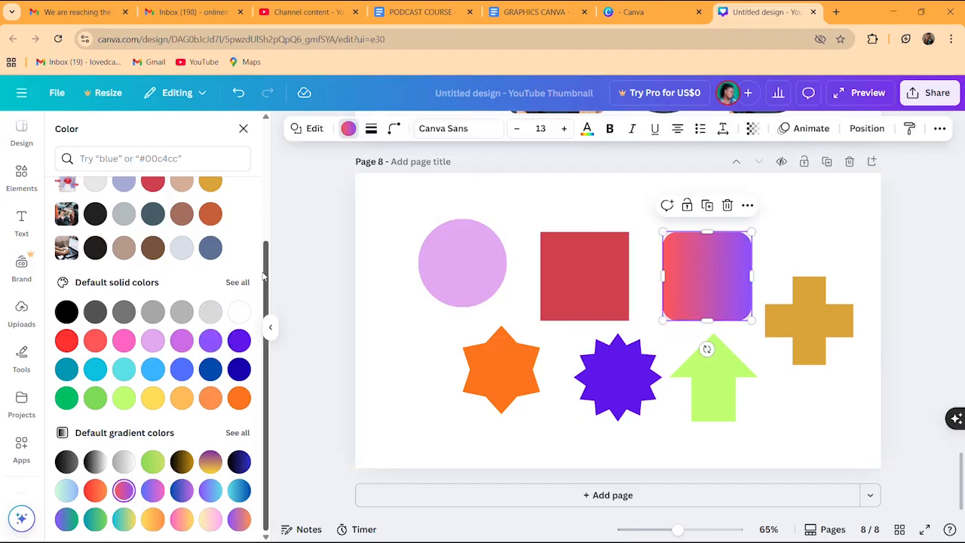
scroll(260, 302, up, 2)
scroll(257, 332, down, 2)
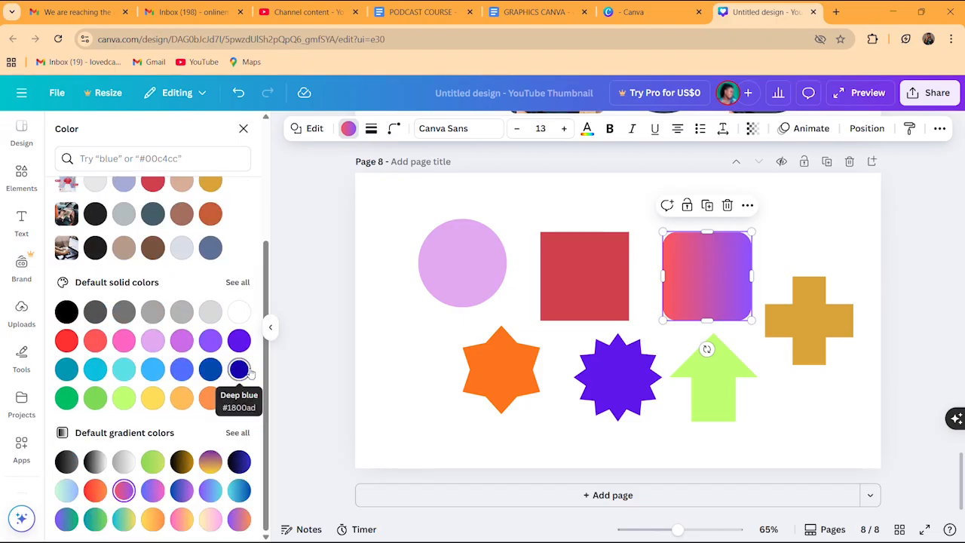
drag(264, 284, 306, 161)
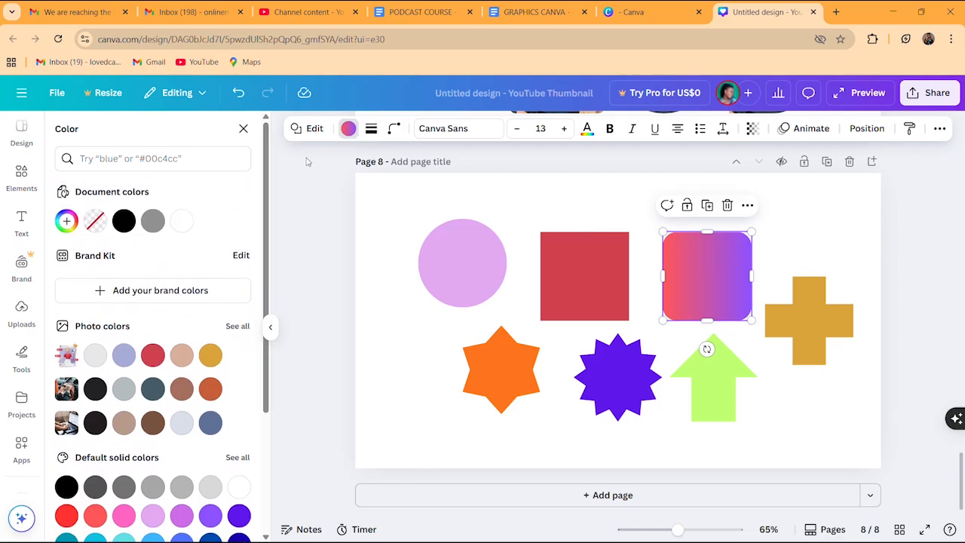
click(467, 278)
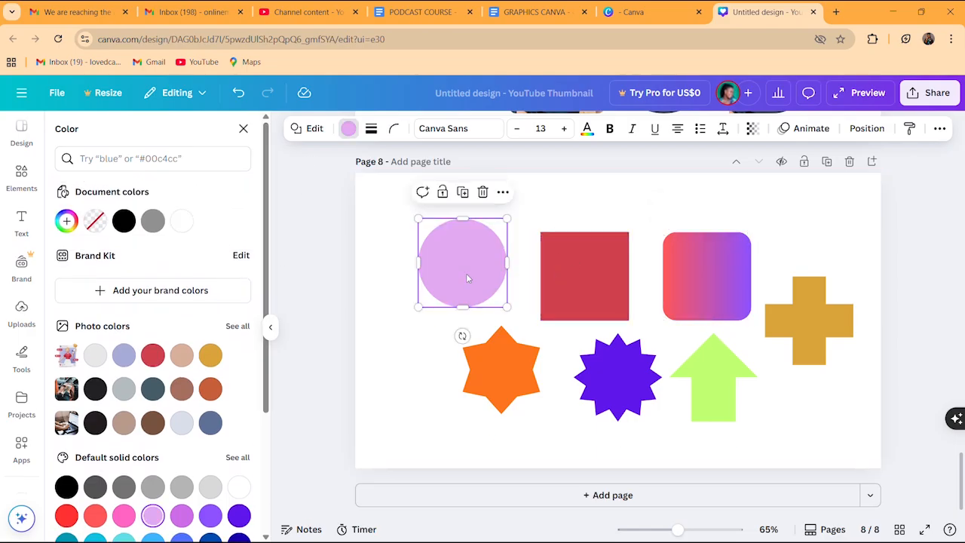
click(348, 129)
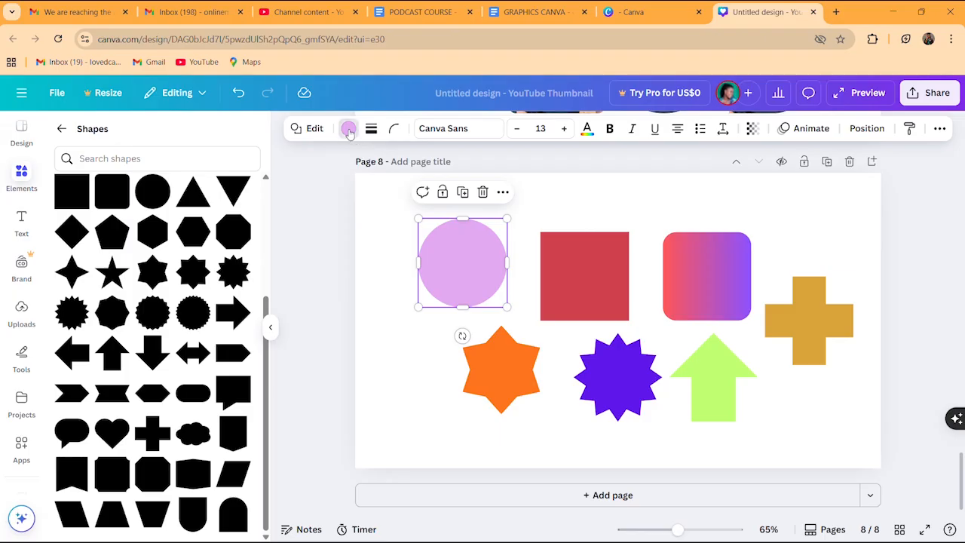
click(349, 130)
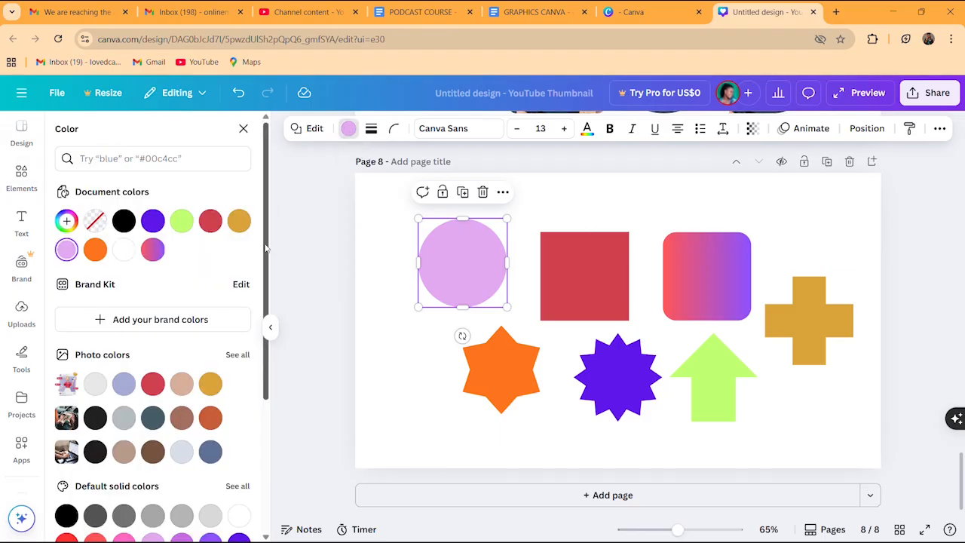
scroll(265, 248, down, 1)
scroll(271, 230, up, 1)
drag(274, 221, 273, 222)
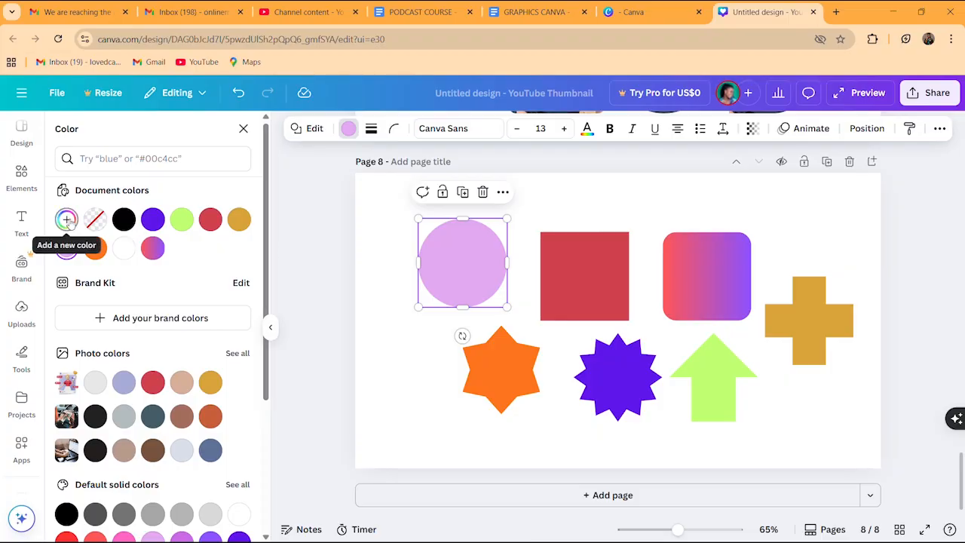
Start a new custom colour for the circle and try hues from pale yellow to pink
click(66, 219)
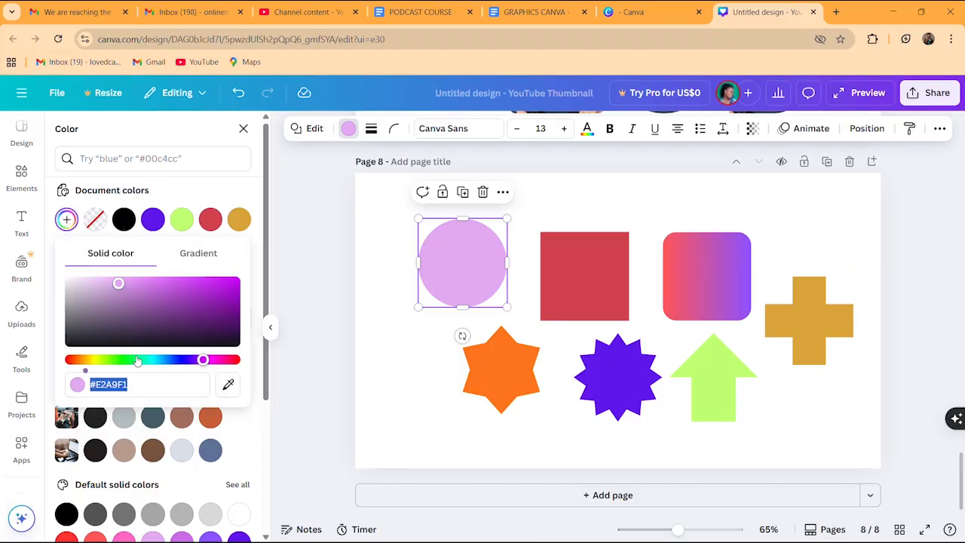
drag(138, 360, 92, 360)
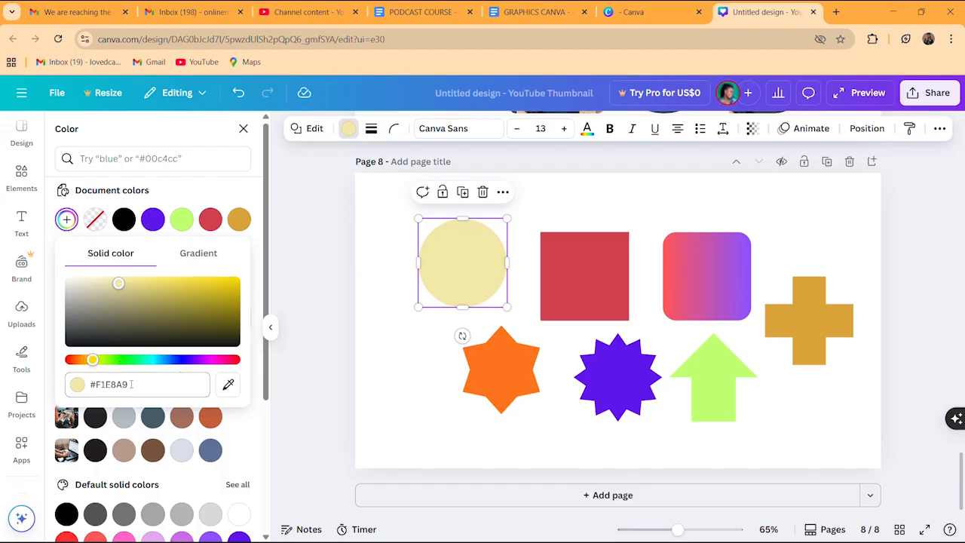
click(131, 385)
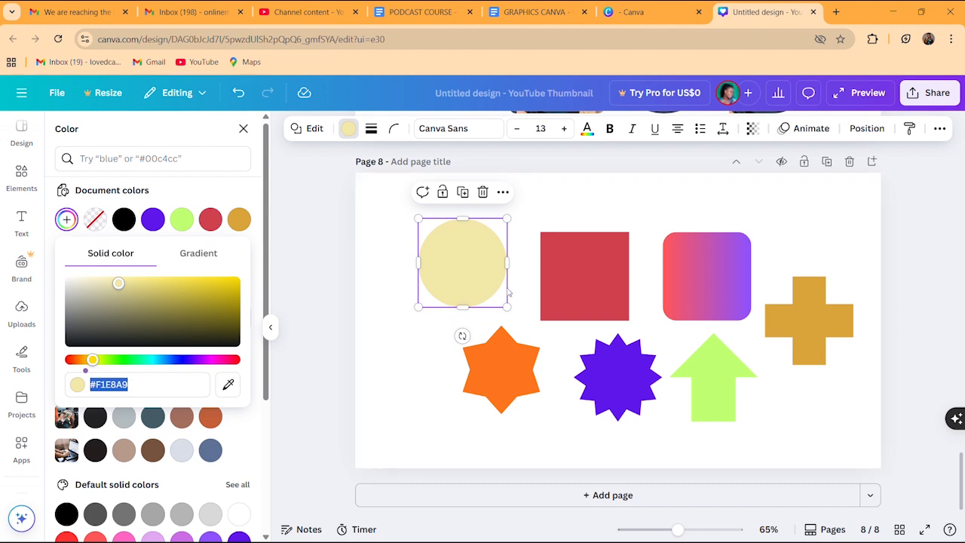
click(161, 361)
click(181, 361)
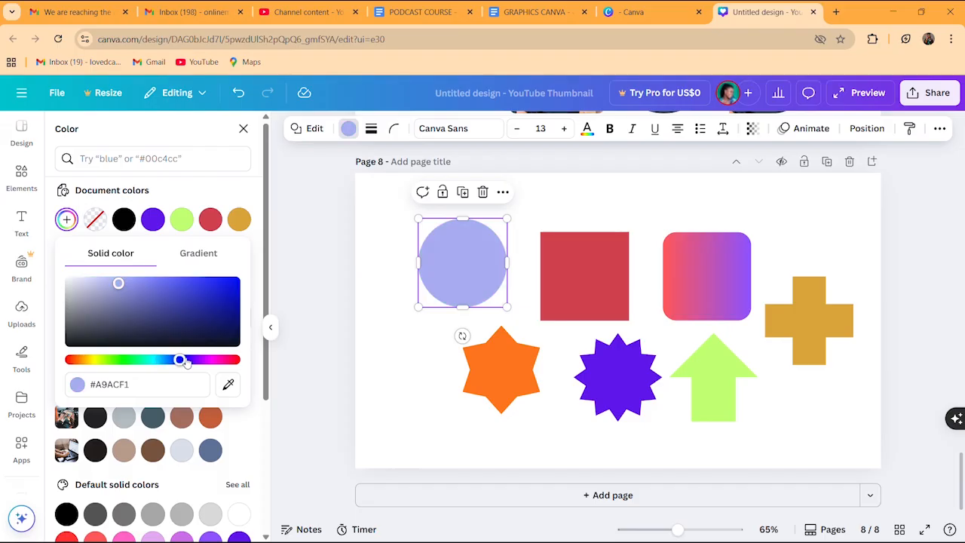
click(191, 361)
click(211, 361)
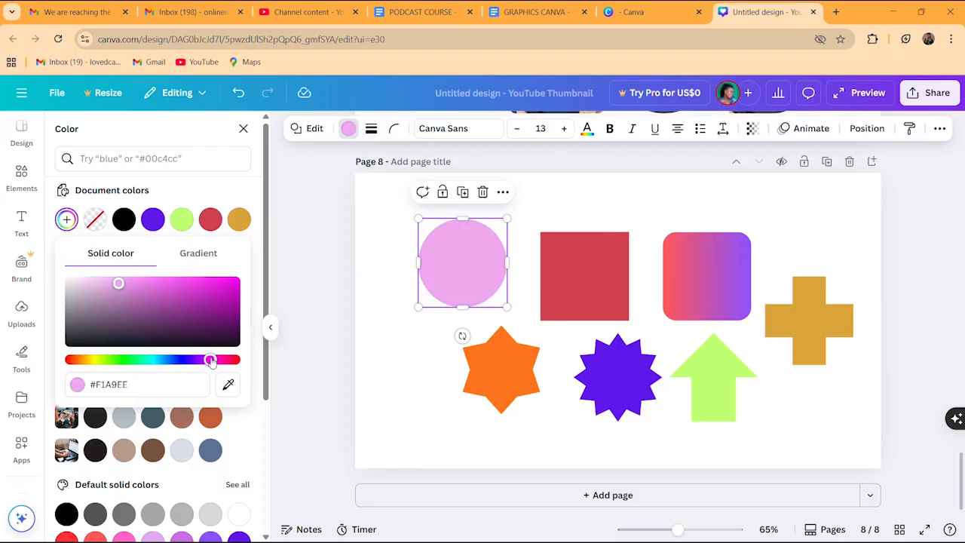
Adjust hue and shade until the circle is dark grey-green #546056
click(229, 295)
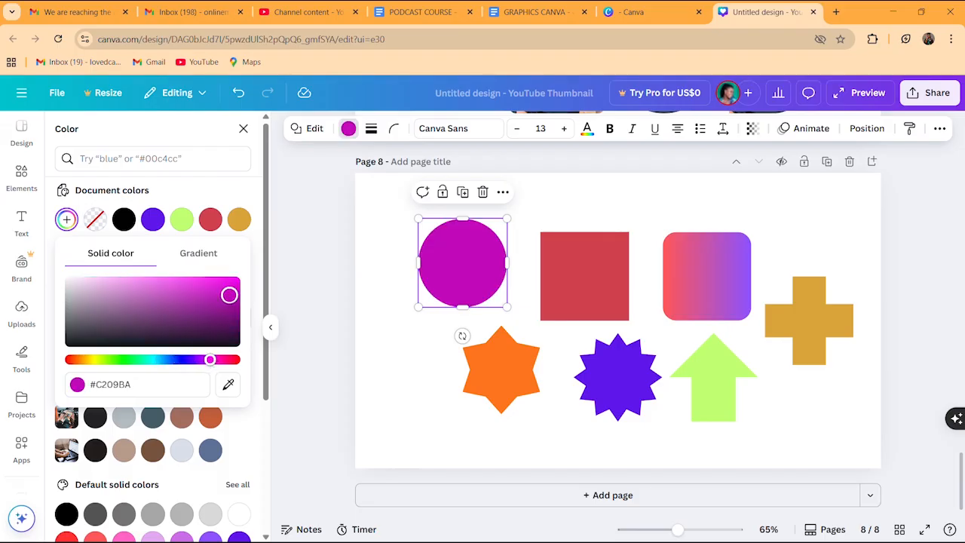
click(234, 360)
click(146, 315)
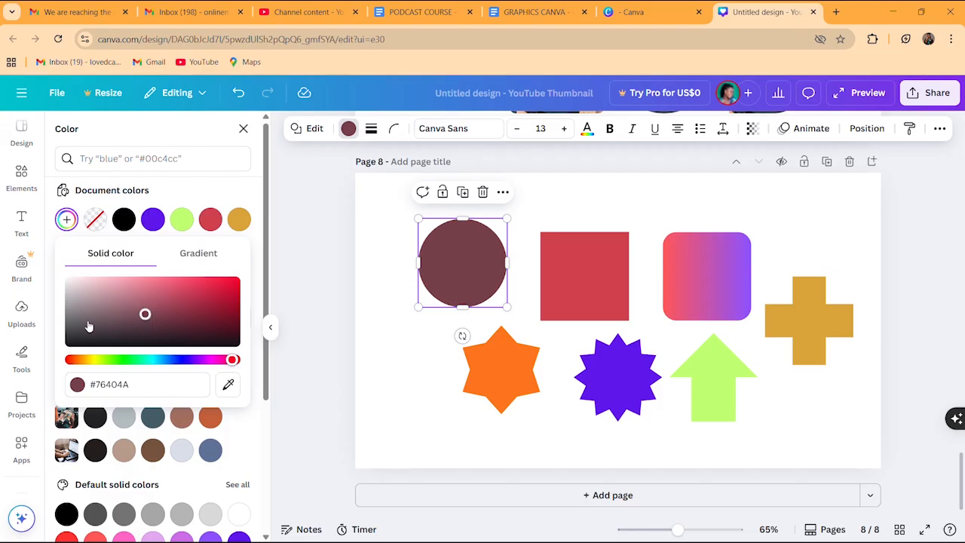
click(89, 320)
click(78, 359)
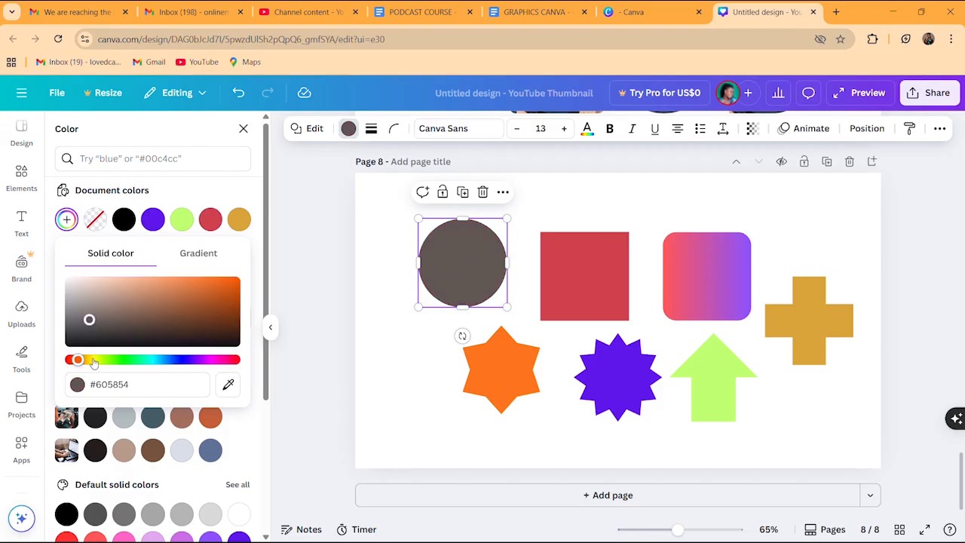
click(93, 360)
click(130, 360)
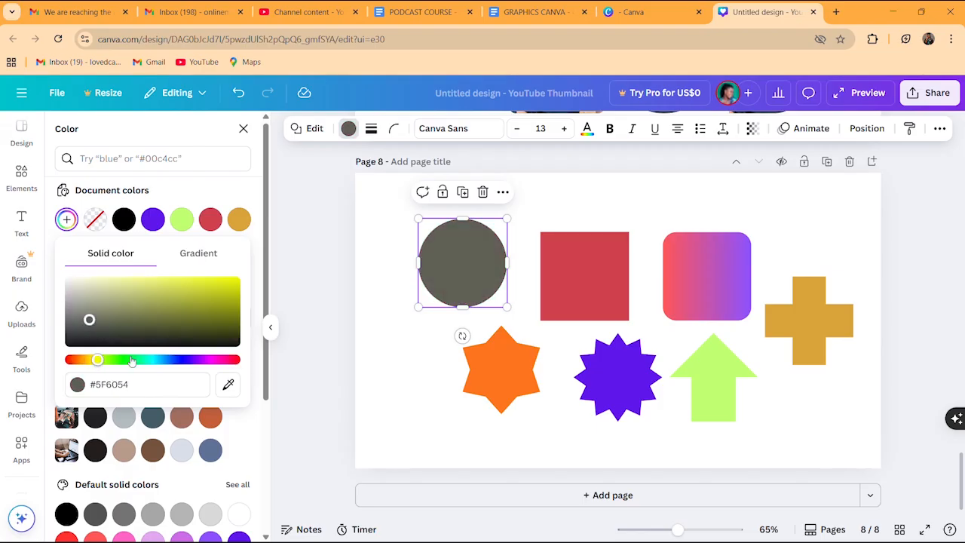
click(205, 203)
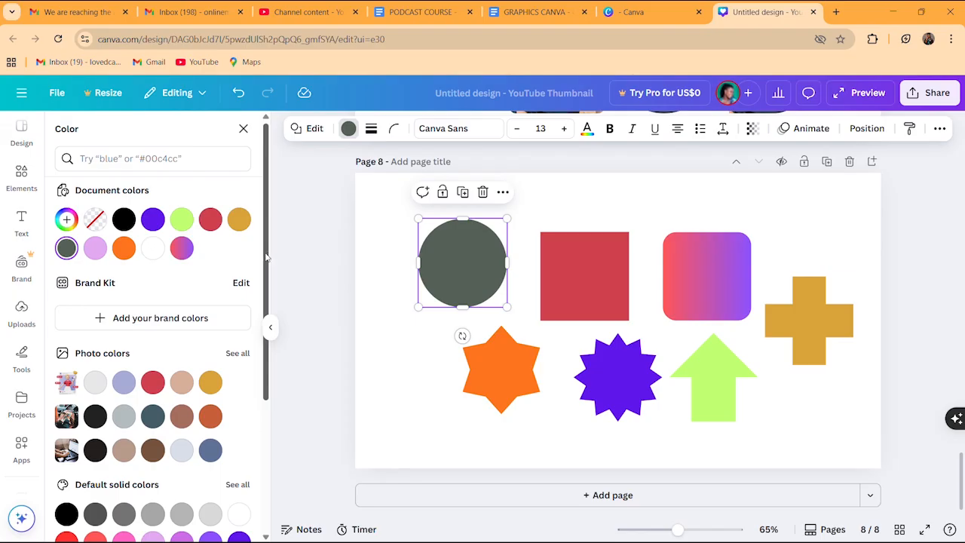
scroll(260, 339, down, 5)
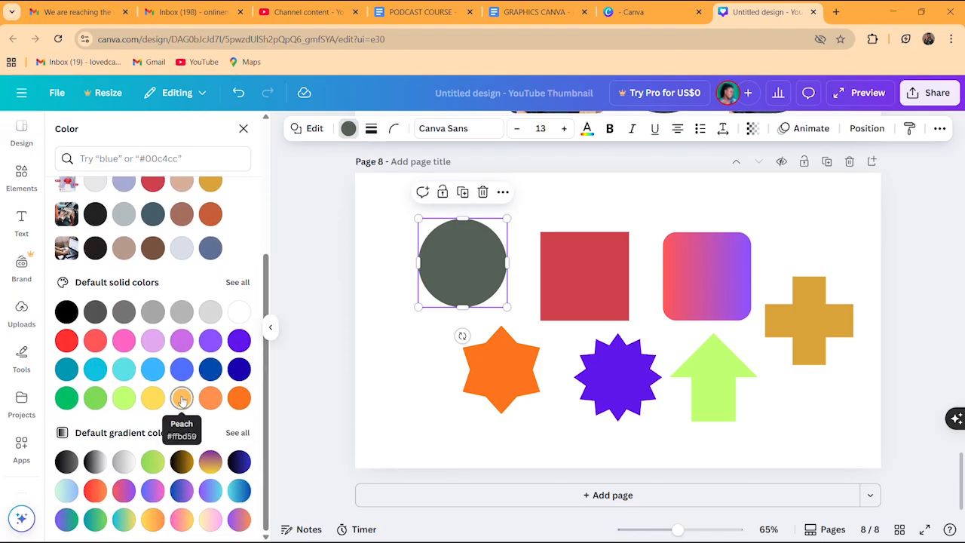
Try orange, brown, magenta, pink-orange, teal, grey, purple, blue and green default gradients on the circle
click(238, 434)
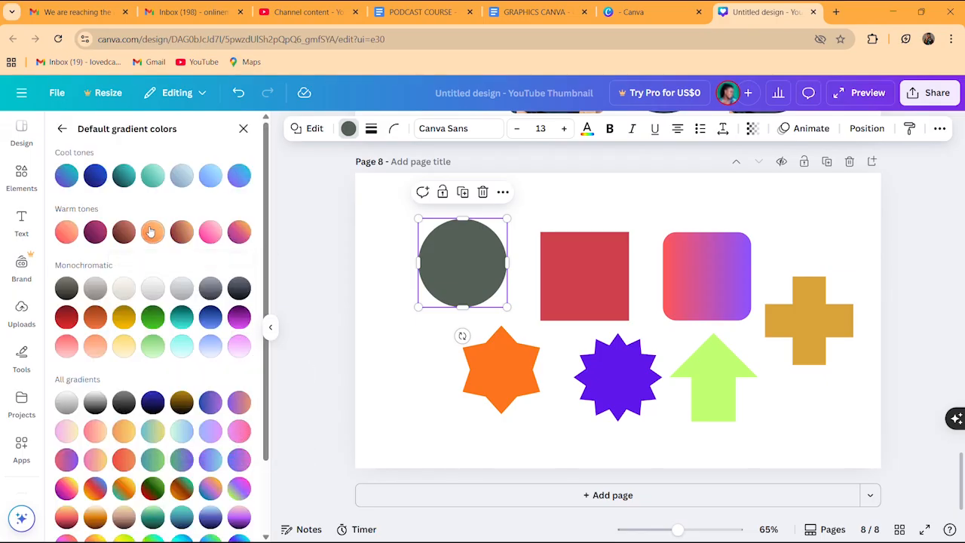
click(152, 232)
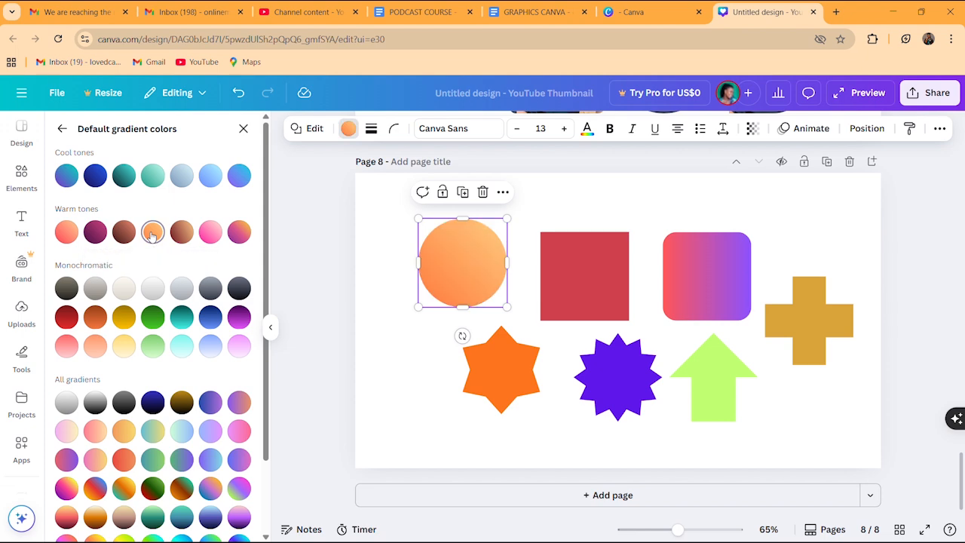
click(123, 234)
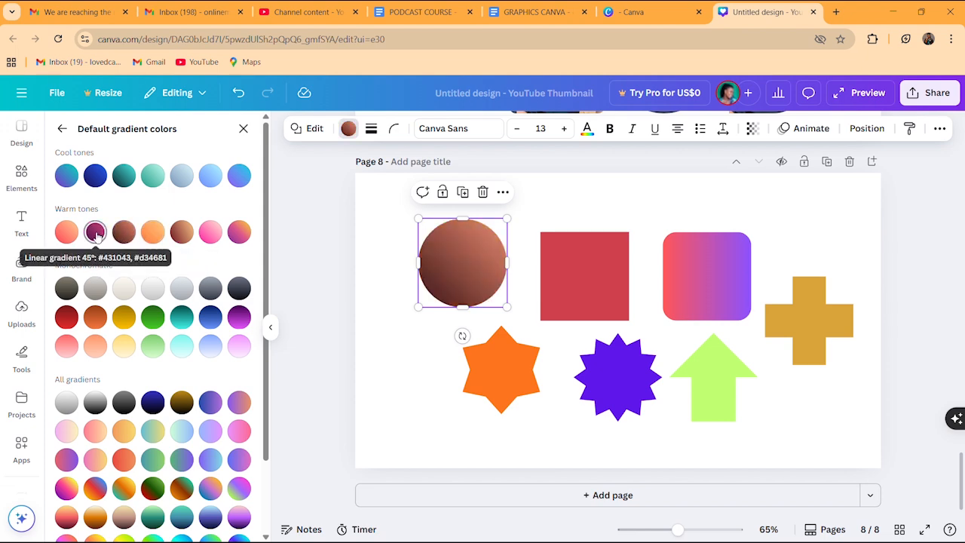
click(95, 233)
click(242, 233)
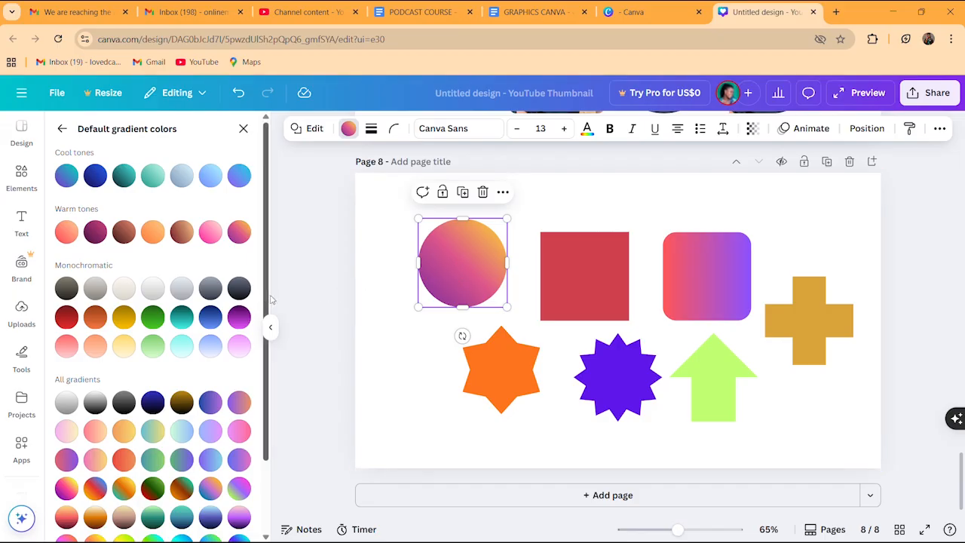
drag(271, 296, 258, 257)
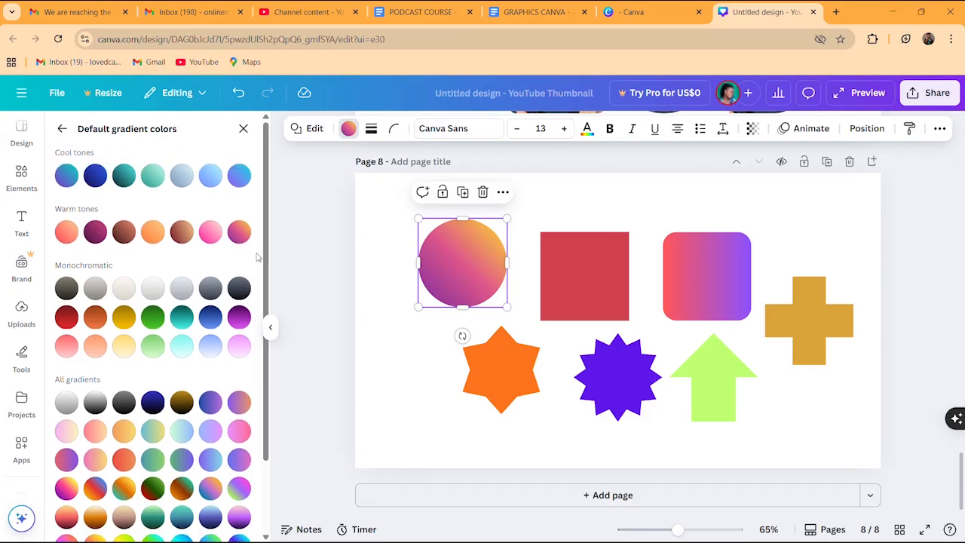
click(124, 175)
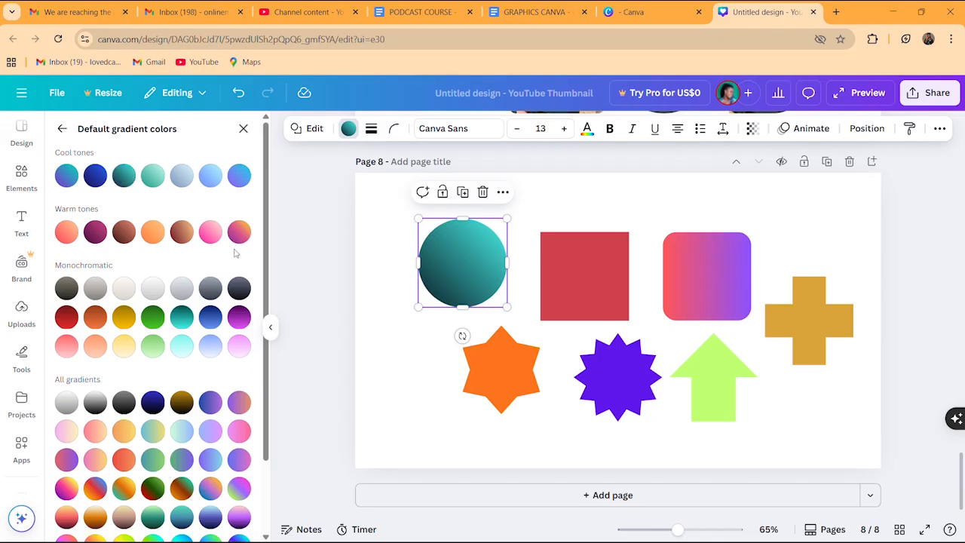
click(239, 292)
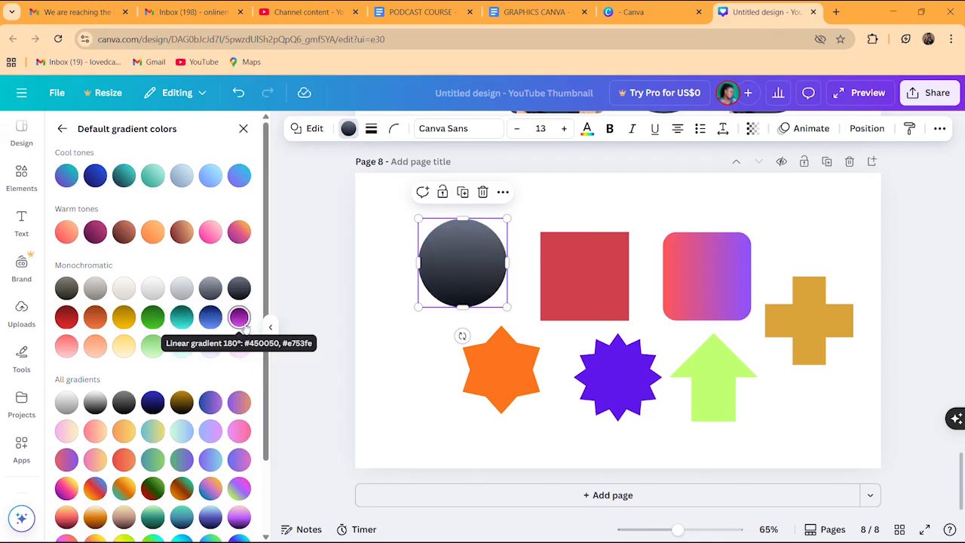
click(242, 321)
click(210, 317)
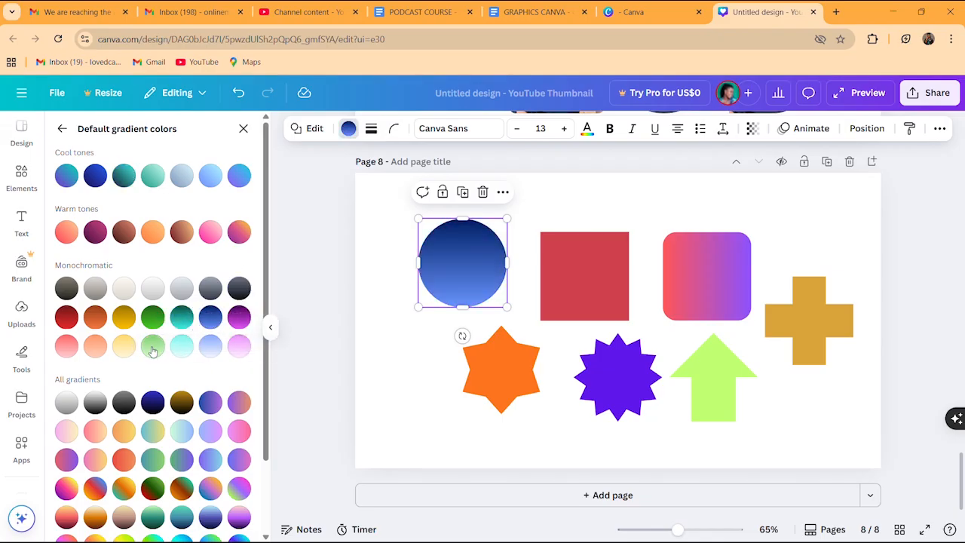
click(150, 348)
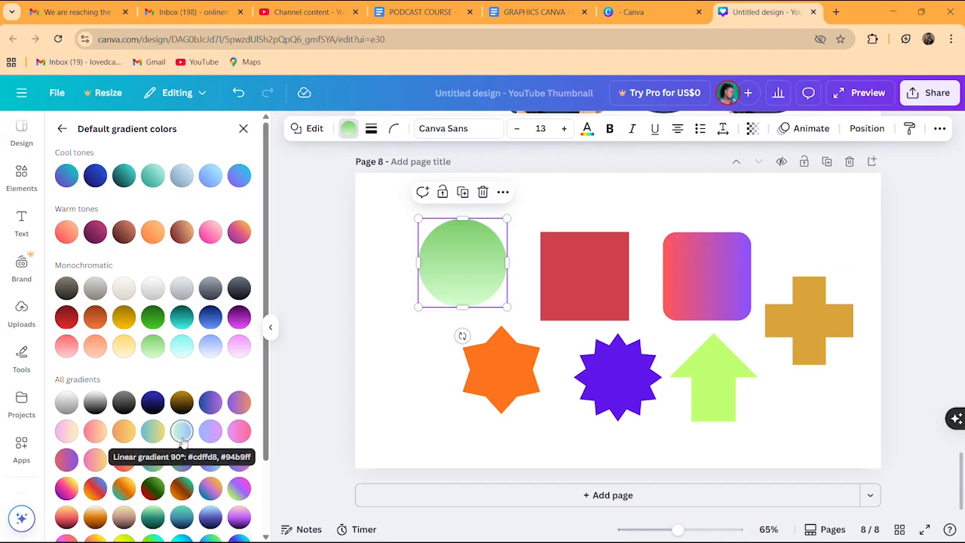
Try further gradients, settling on pink-to-dark-purple for the circle
click(182, 433)
click(182, 488)
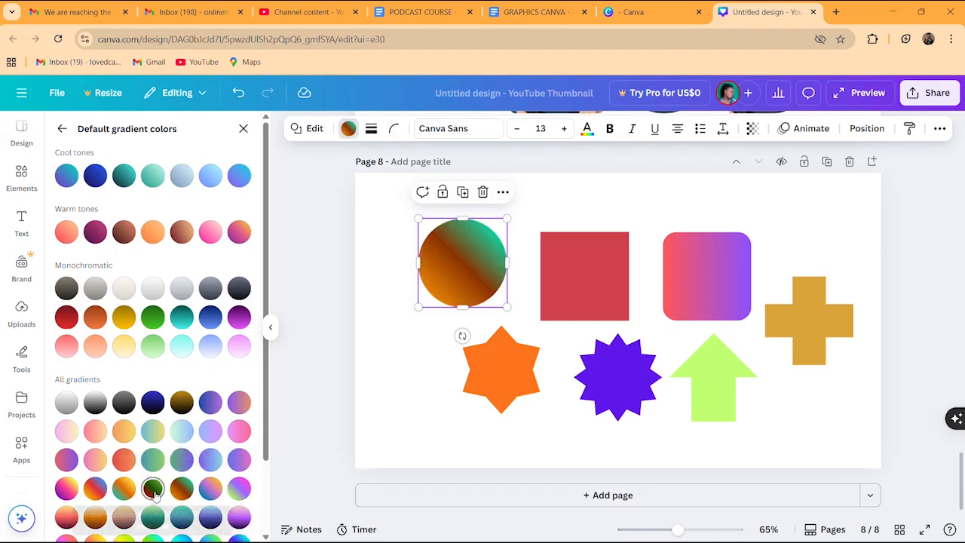
click(153, 489)
click(95, 488)
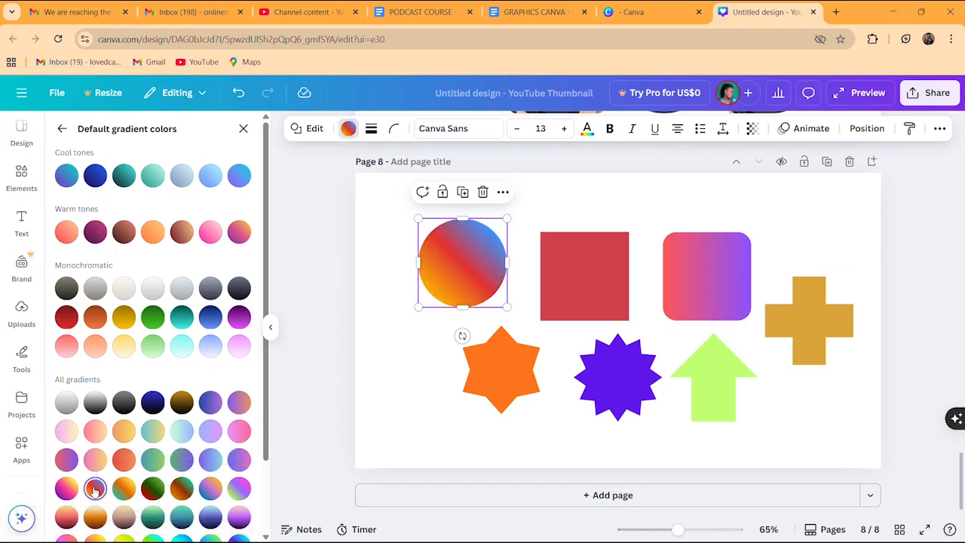
click(238, 490)
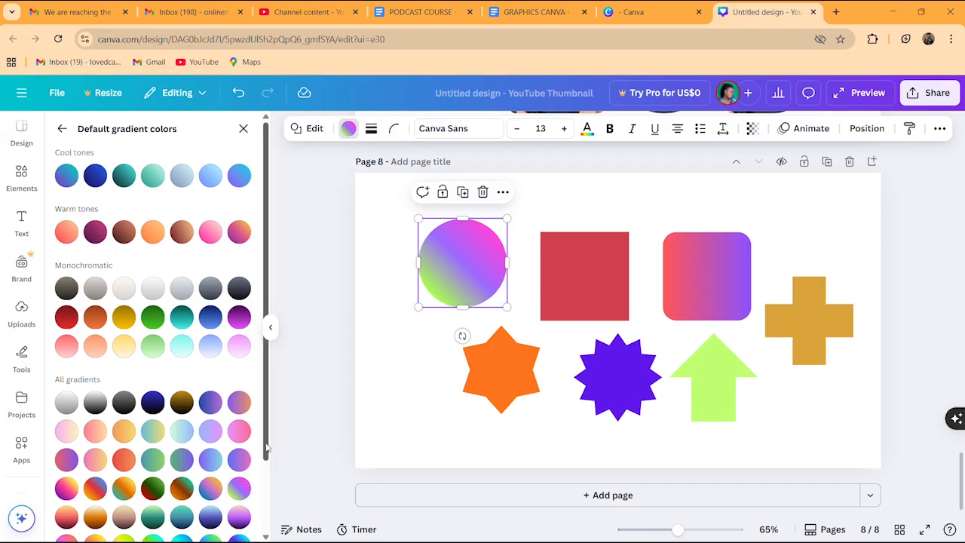
drag(266, 455, 267, 490)
click(238, 497)
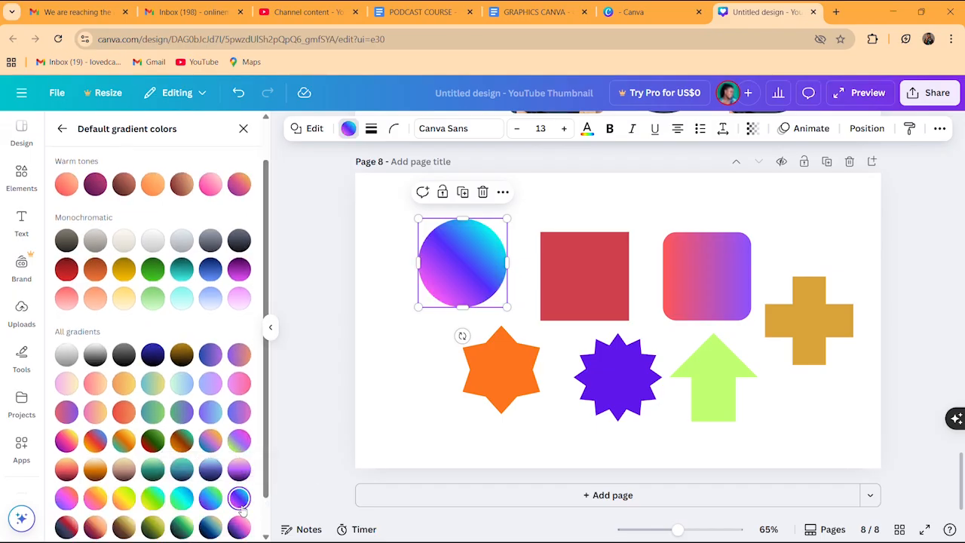
scroll(268, 483, down, 1)
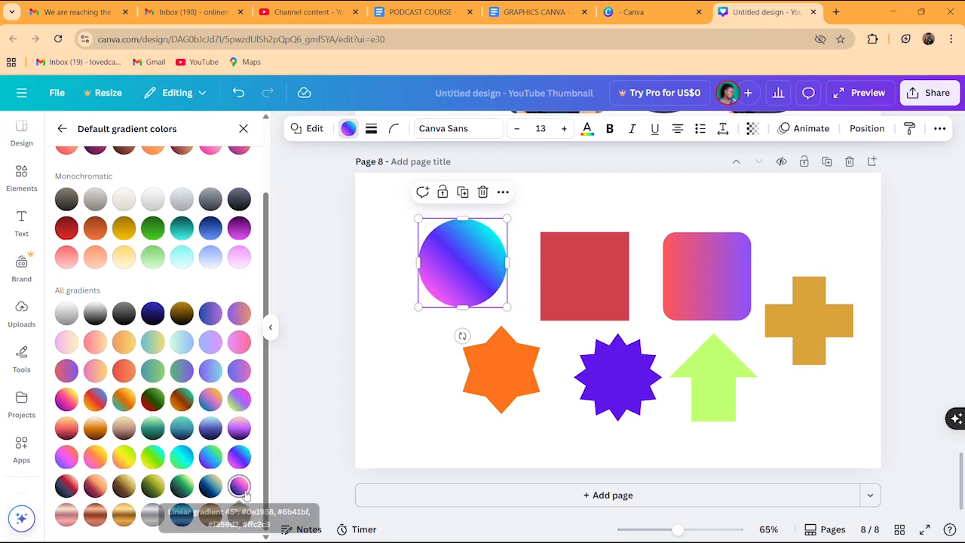
click(240, 489)
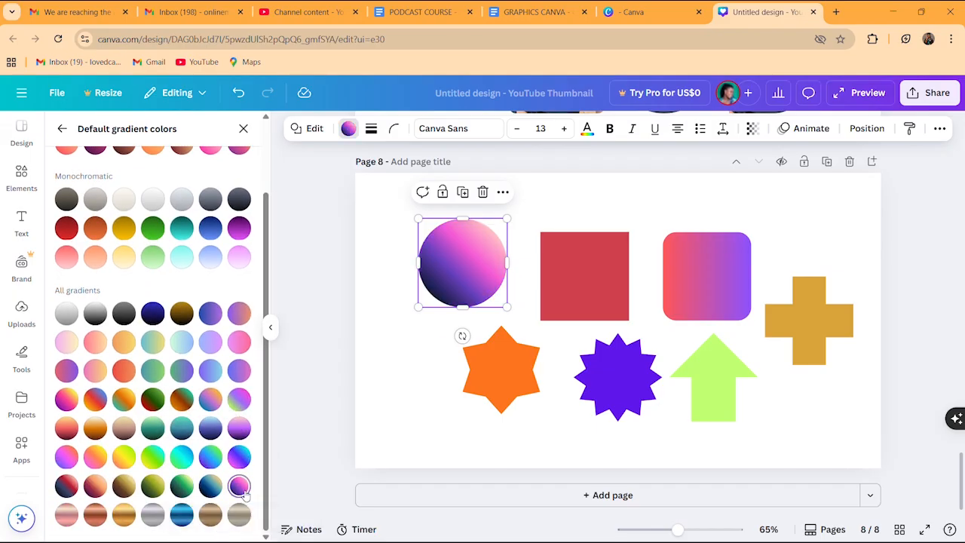
click(479, 431)
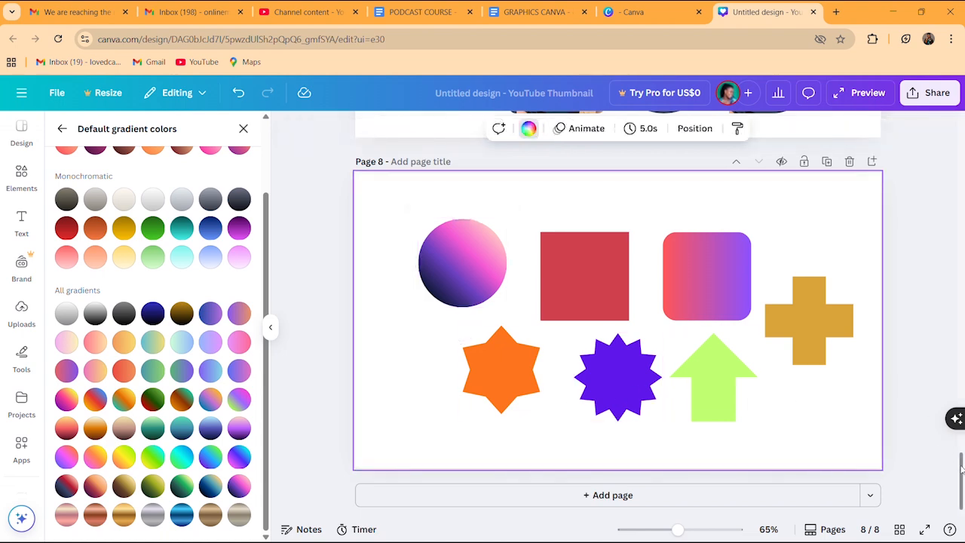
Add page 9 and apply the grey-and-black 'How to Make Money Online' template
click(616, 496)
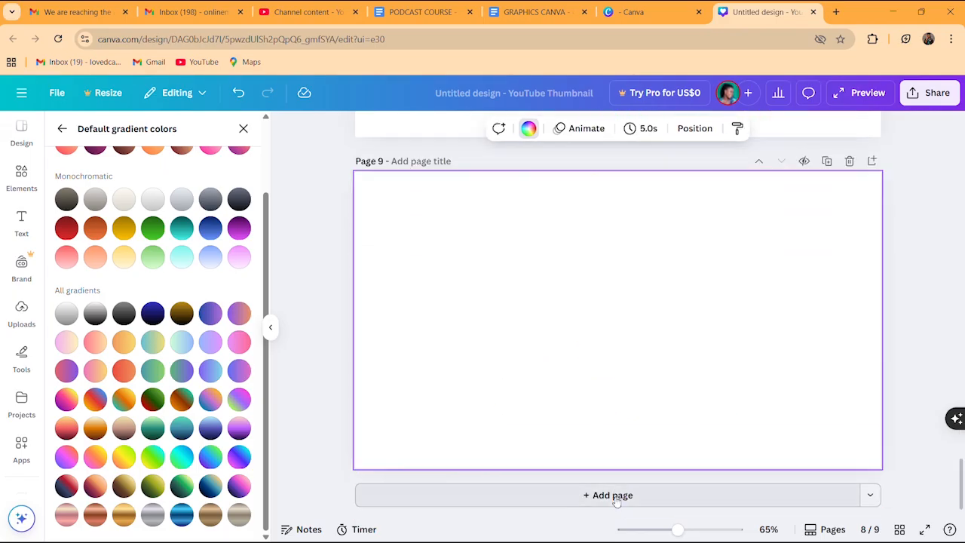
click(62, 128)
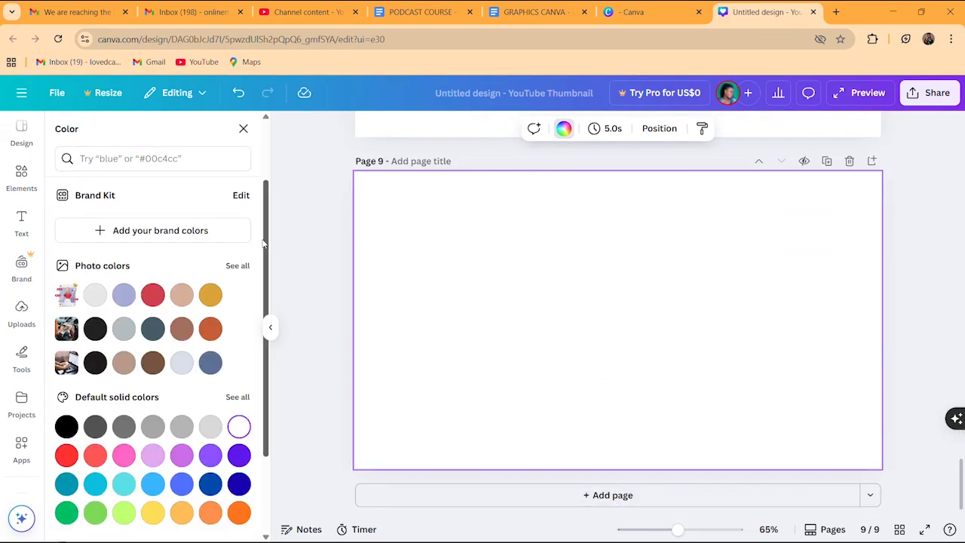
scroll(266, 243, up, 2)
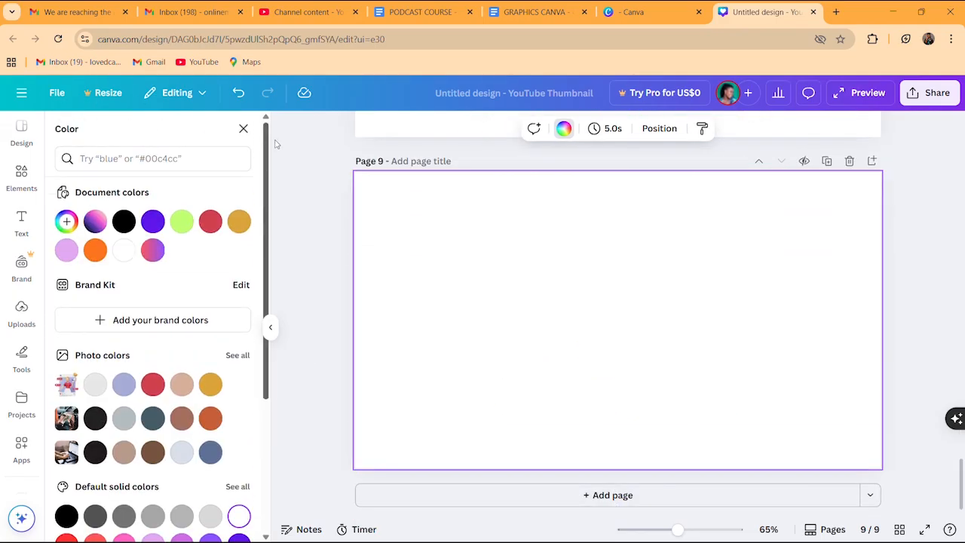
click(25, 139)
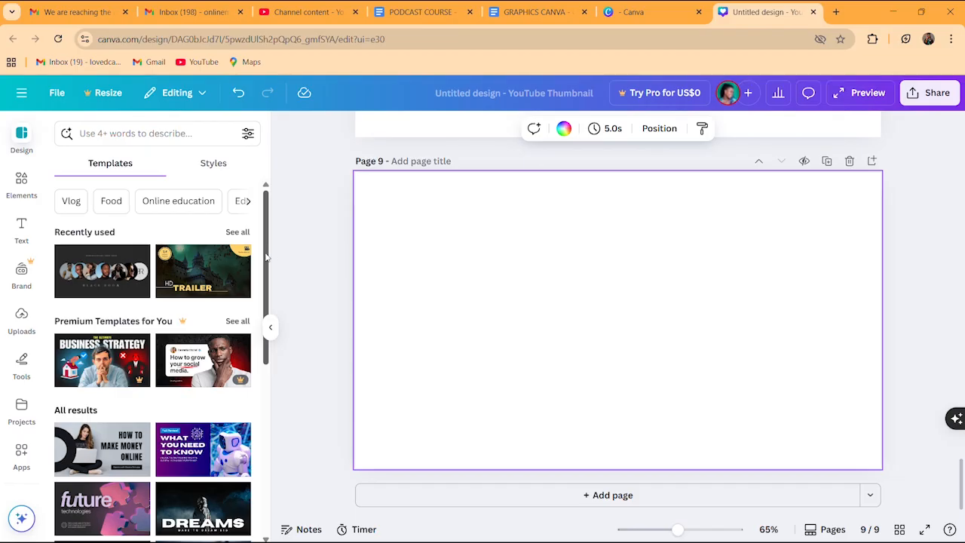
drag(265, 262, 260, 319)
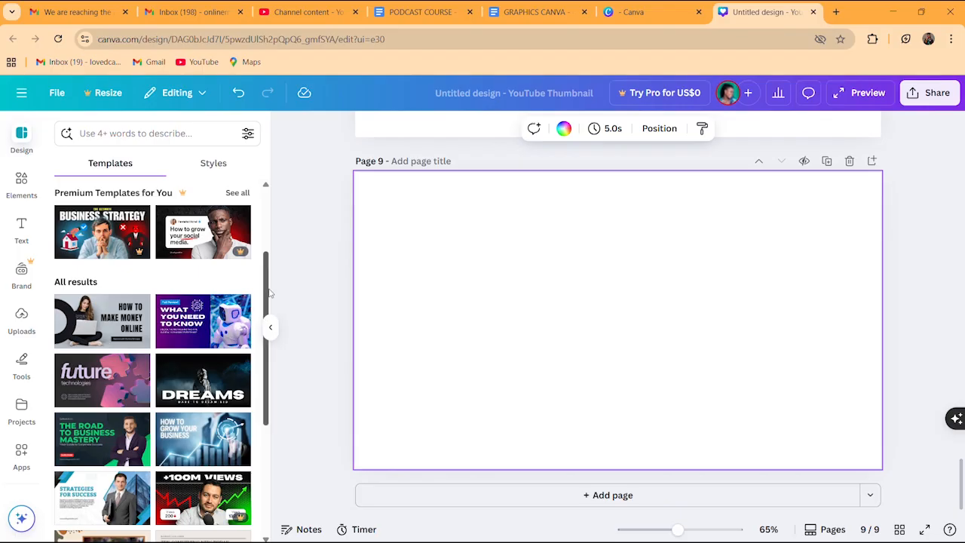
drag(269, 294, 267, 318)
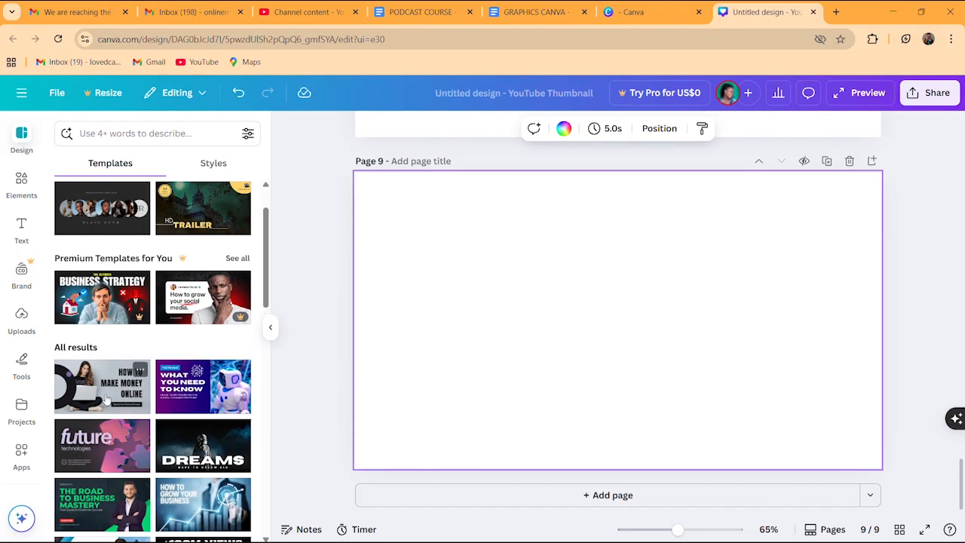
click(98, 392)
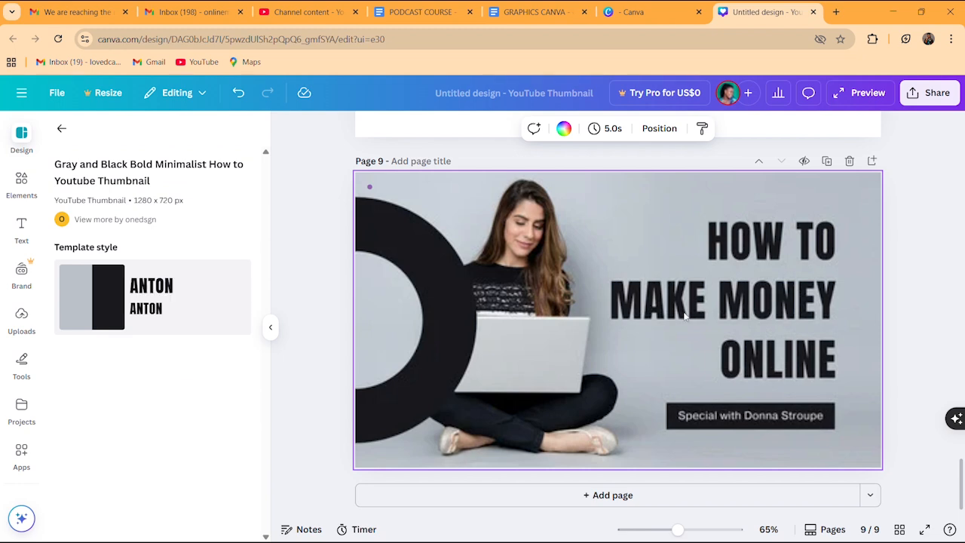
Try deep blue, dark-blue gradient and purple-orange gradient on the thumbnail's background photo
click(442, 472)
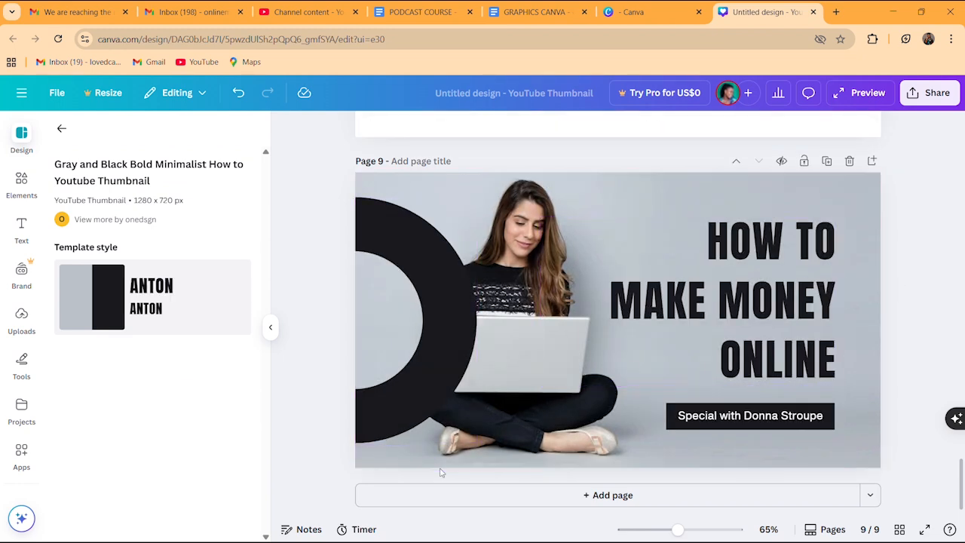
click(633, 197)
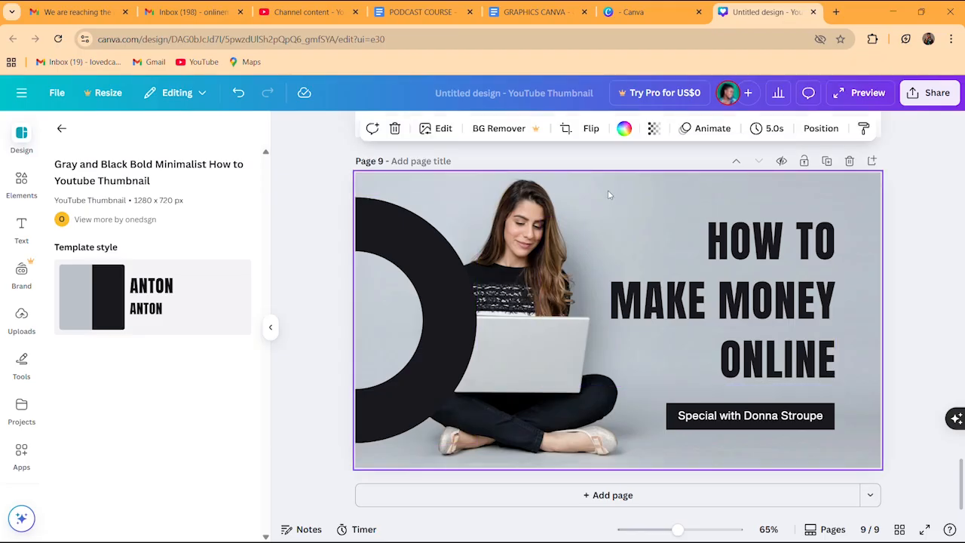
click(623, 129)
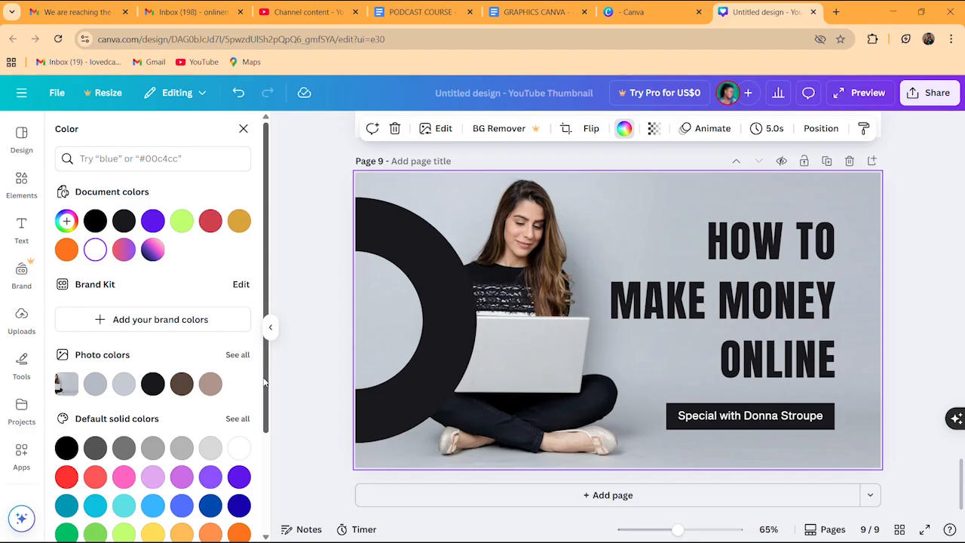
scroll(264, 383, down, 2)
click(239, 411)
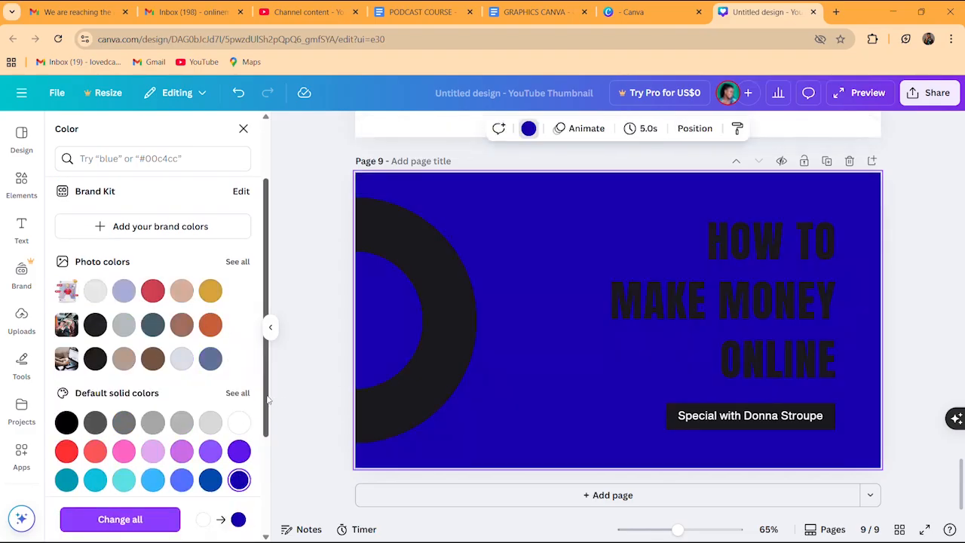
scroll(265, 399, down, 2)
click(238, 439)
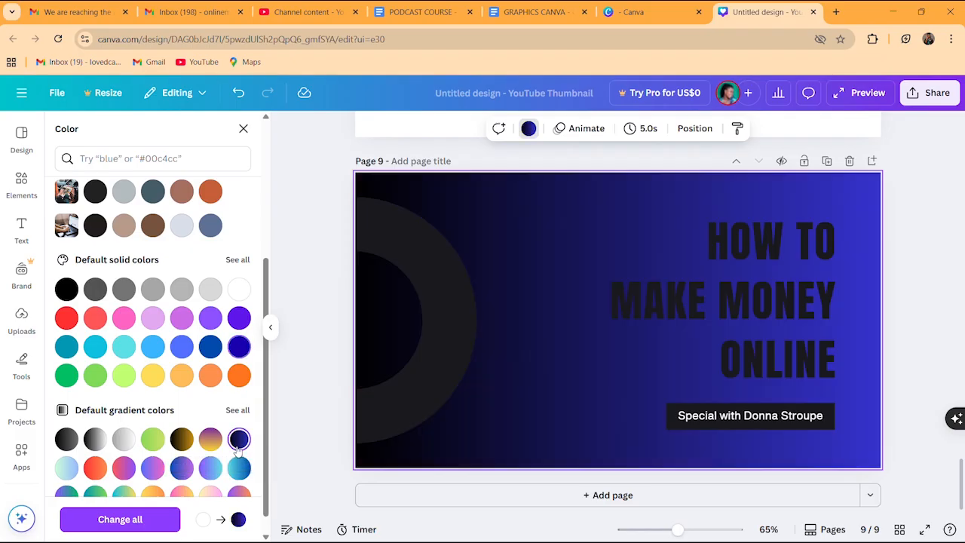
scroll(266, 458, down, 1)
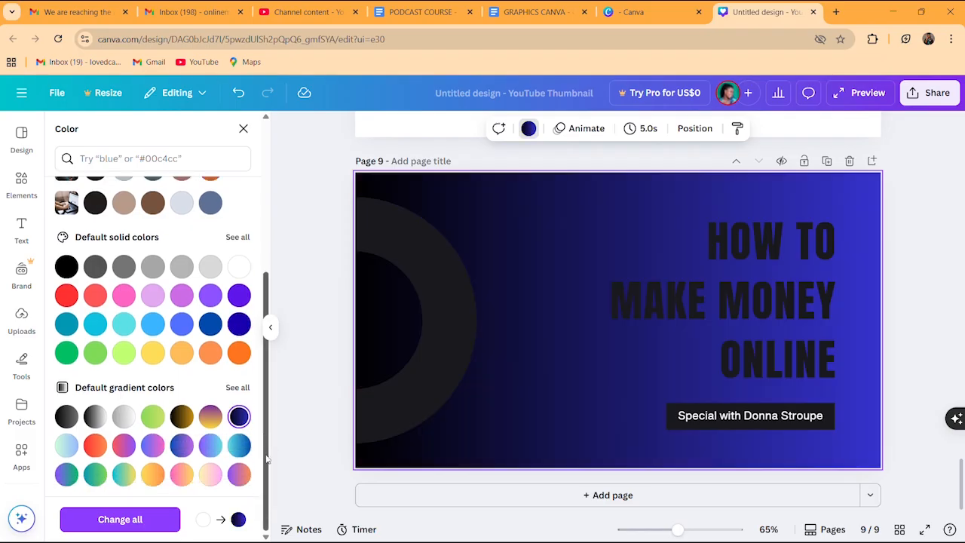
click(239, 474)
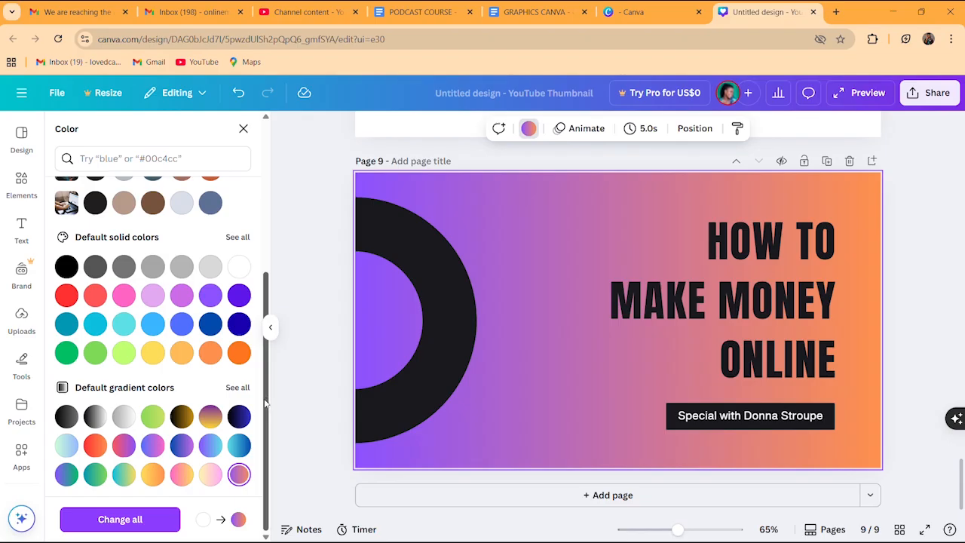
Settle on the blue-purple gradient background and apply the change across all pages
drag(265, 405, 271, 270)
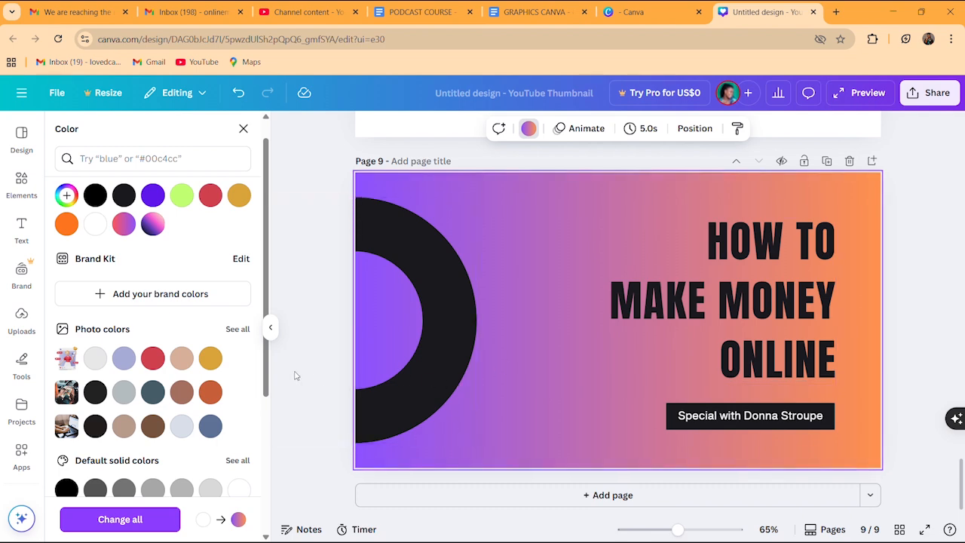
drag(270, 367, 269, 488)
click(210, 438)
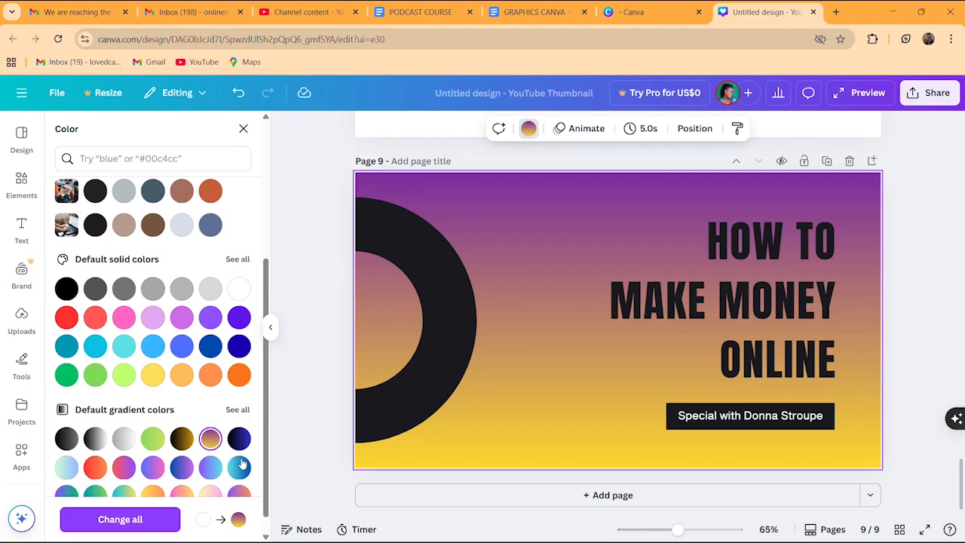
click(182, 467)
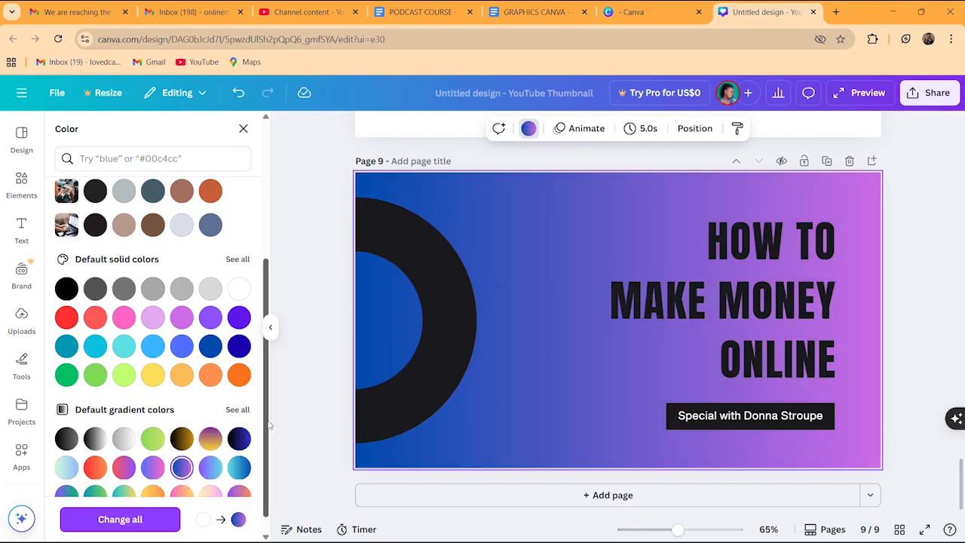
drag(266, 427, 267, 440)
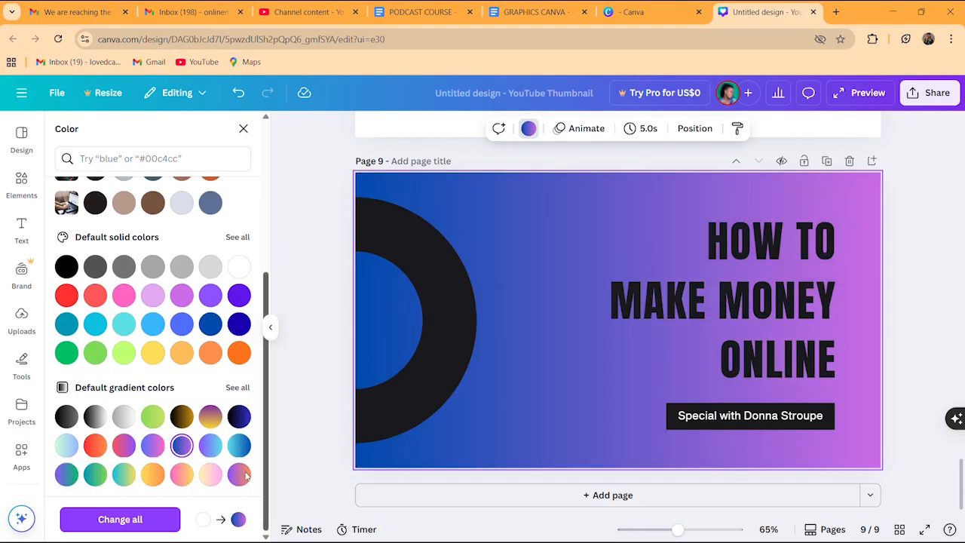
click(153, 519)
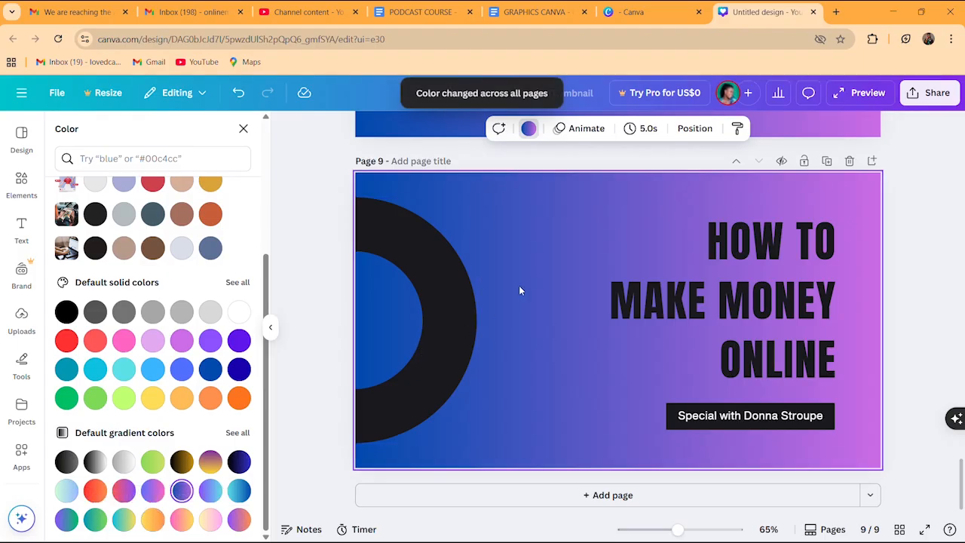
click(548, 288)
click(500, 214)
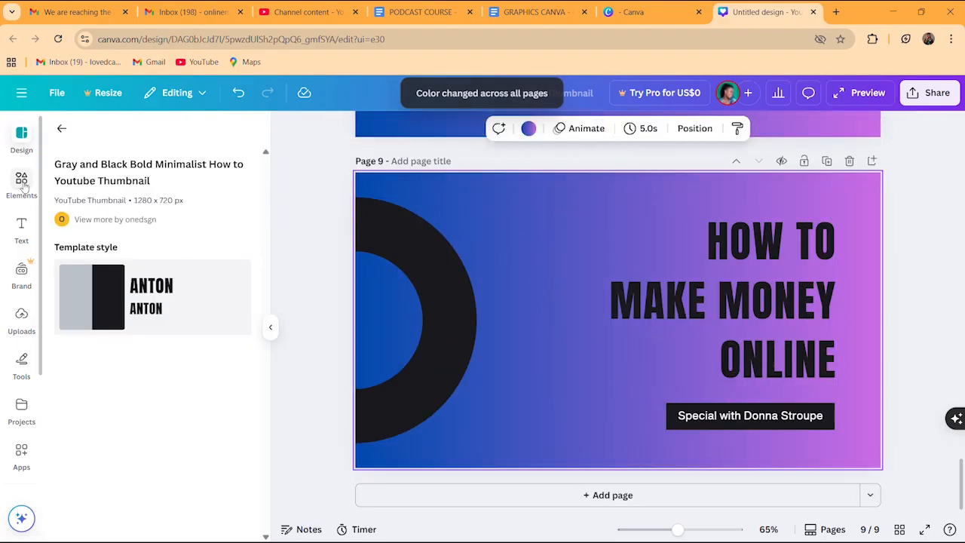
Search Elements for 'background' and add the magenta smoky photo to page 9
click(63, 130)
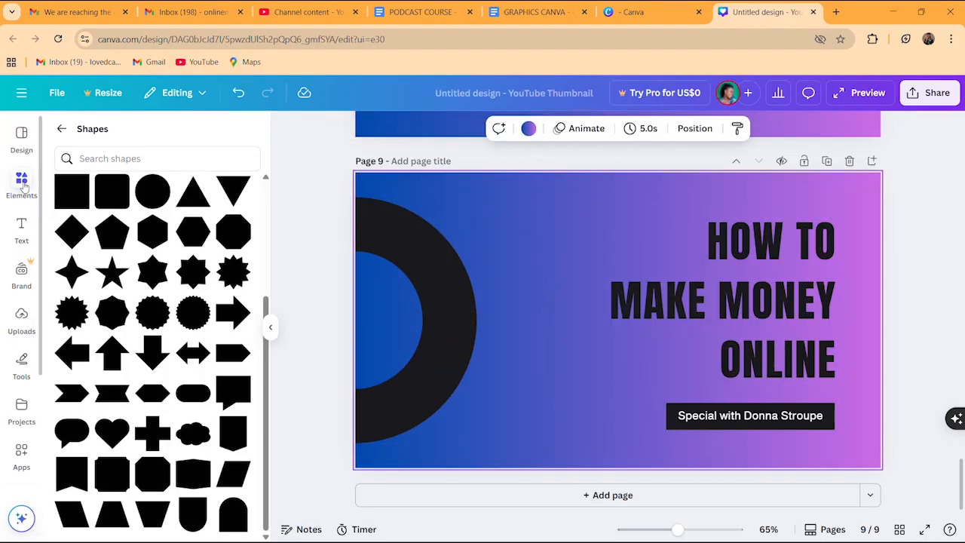
click(62, 130)
click(100, 132)
text(b)
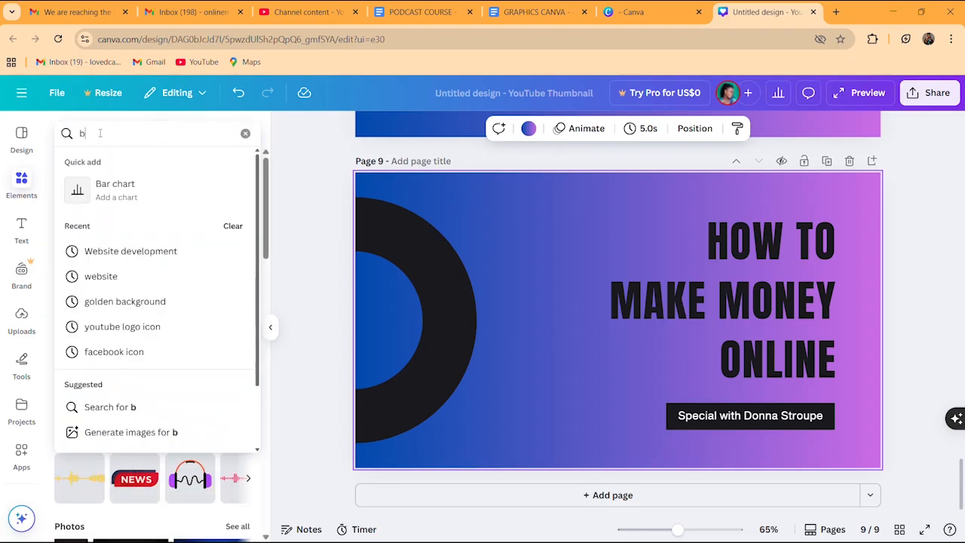
text(ackground)
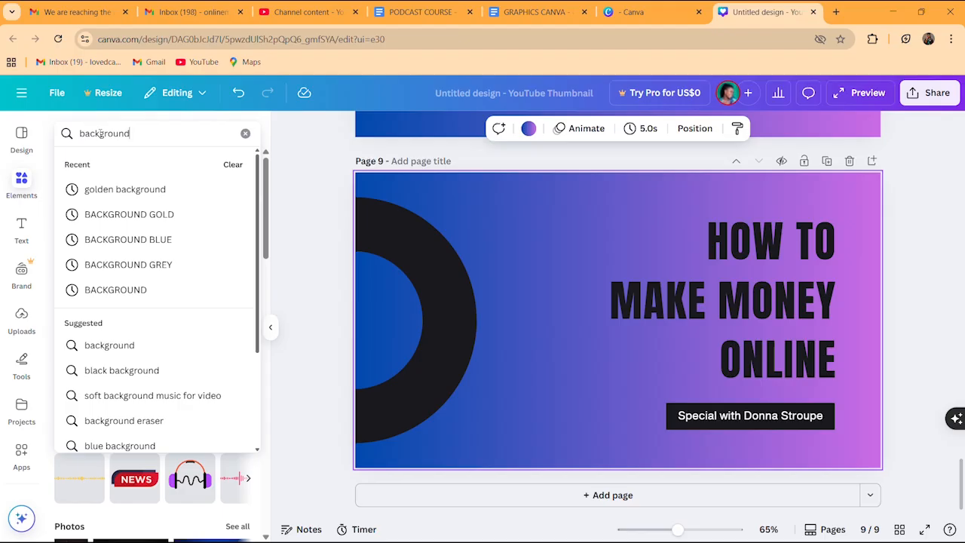
key(Return)
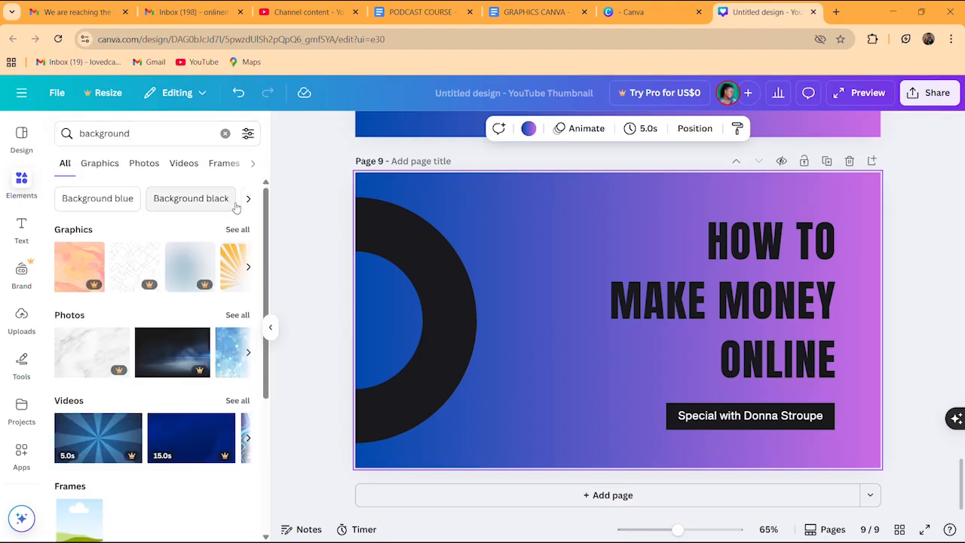
click(236, 316)
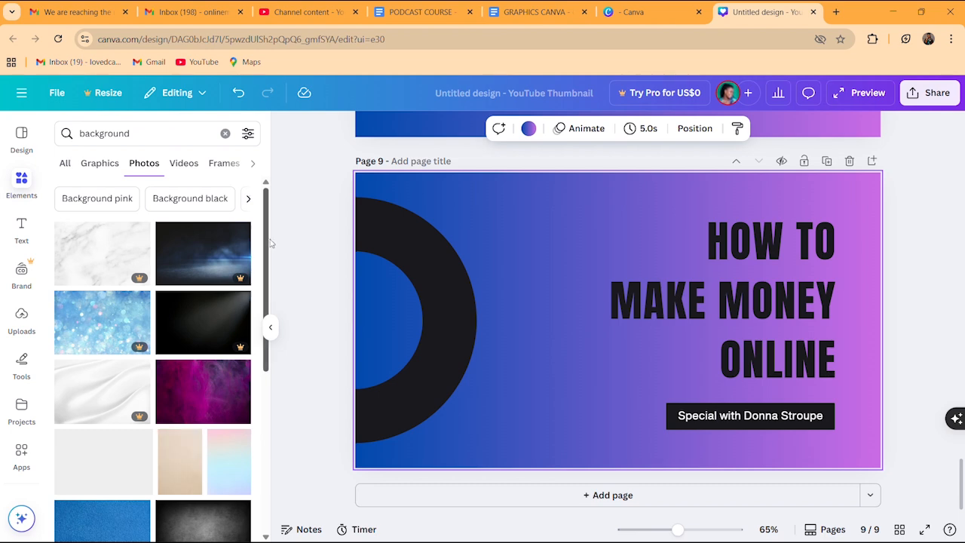
scroll(249, 286, down, 1)
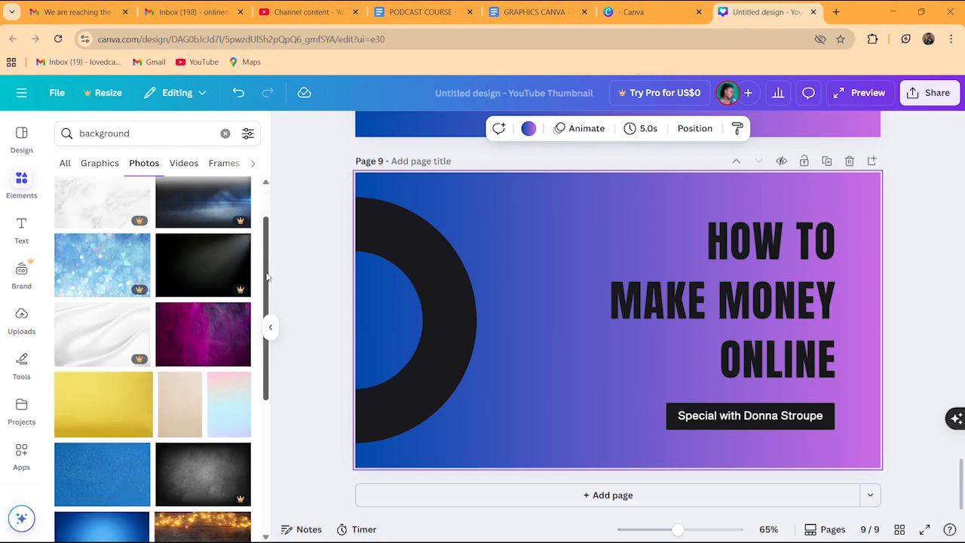
click(213, 340)
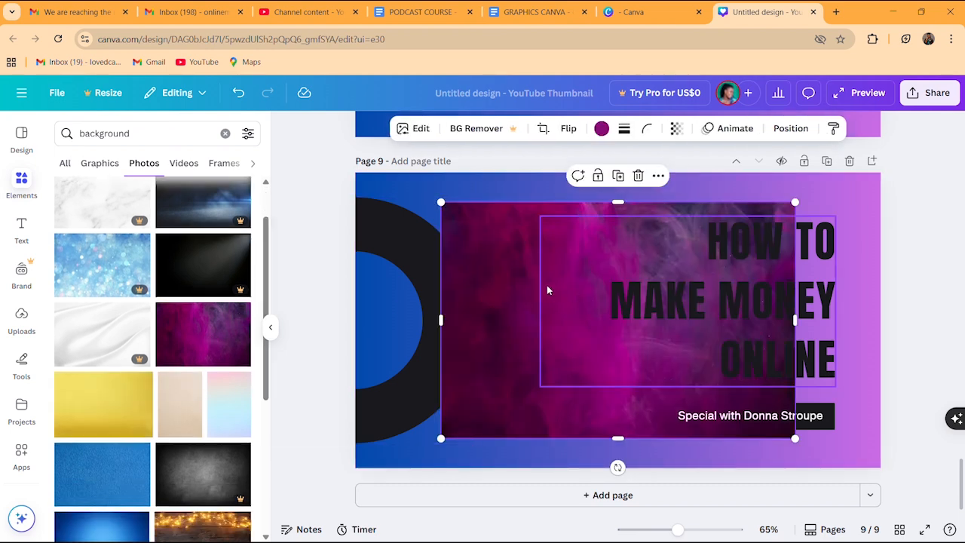
Nudge the magenta photo, then make it the page background with Replace background
mouse_move(506, 278)
mouse_down()
mouse_move(448, 297)
mouse_move(490, 273)
mouse_up()
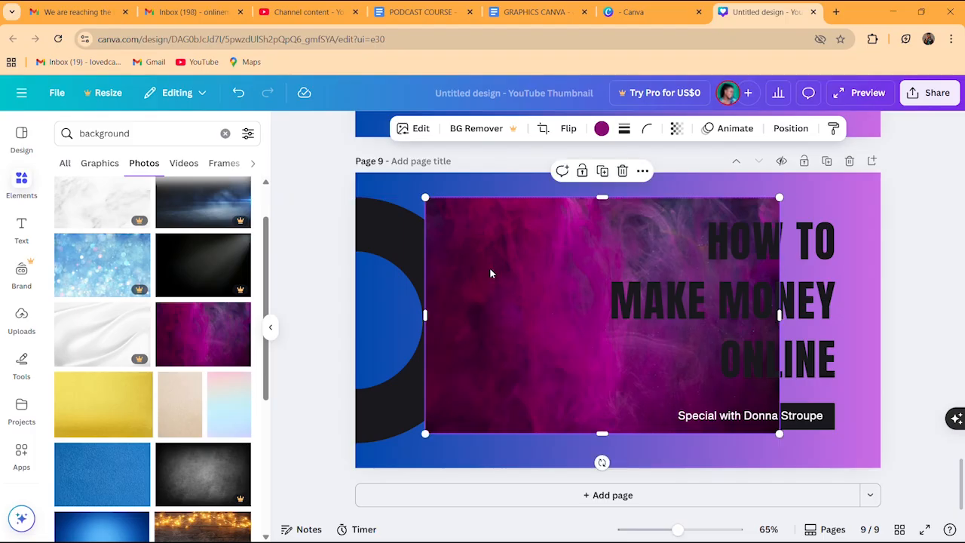
right_click(518, 266)
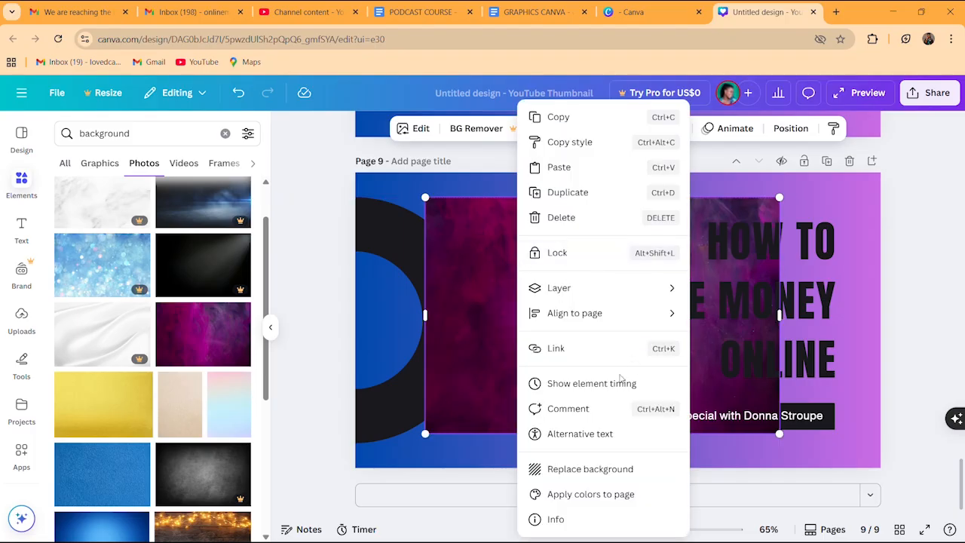
click(582, 470)
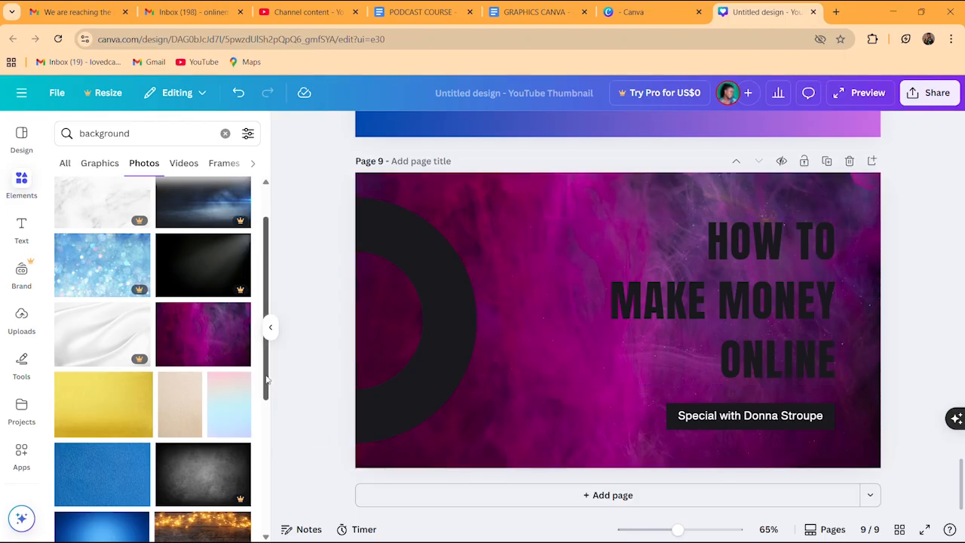
drag(266, 387, 265, 402)
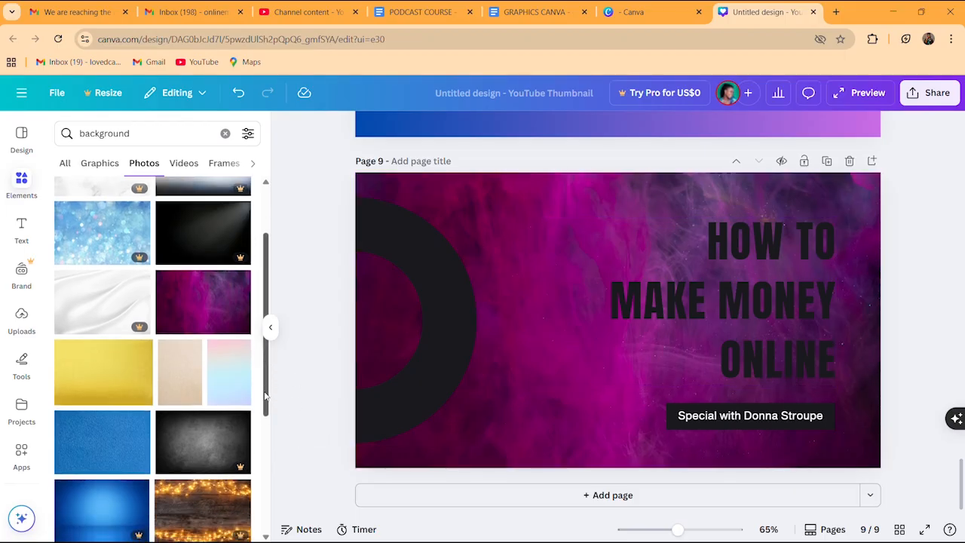
Replace page 9's magenta smoke background with the textured gold photo from the Photos results
click(98, 392)
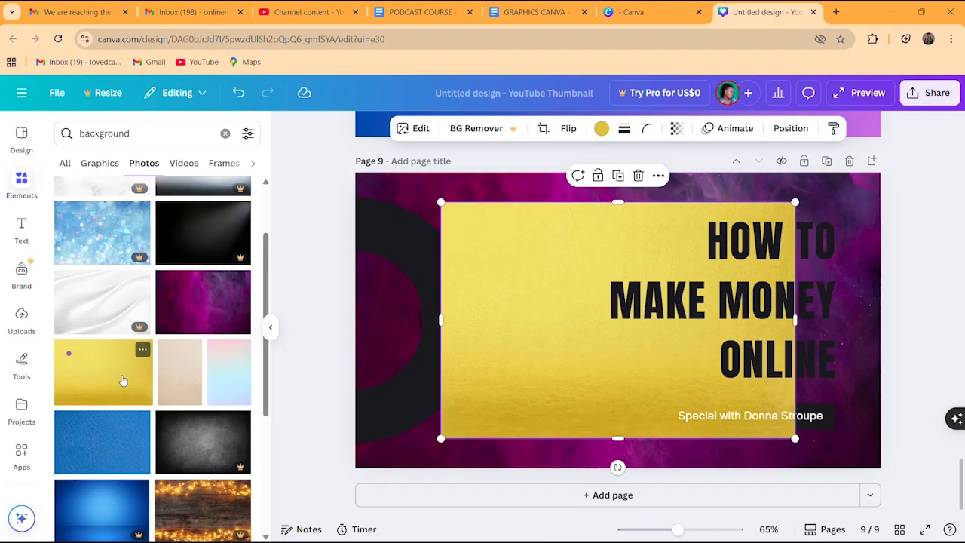
right_click(505, 294)
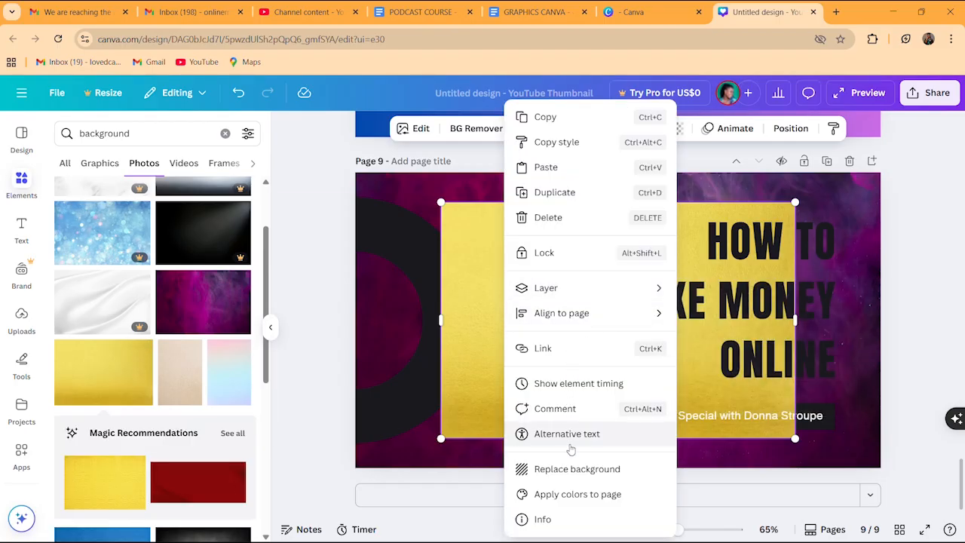
click(566, 473)
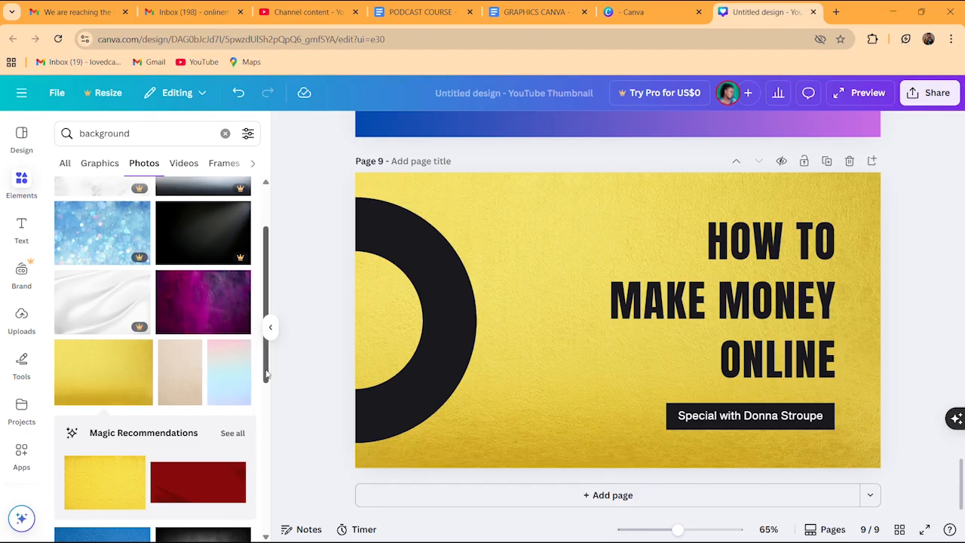
scroll(267, 453, down, 5)
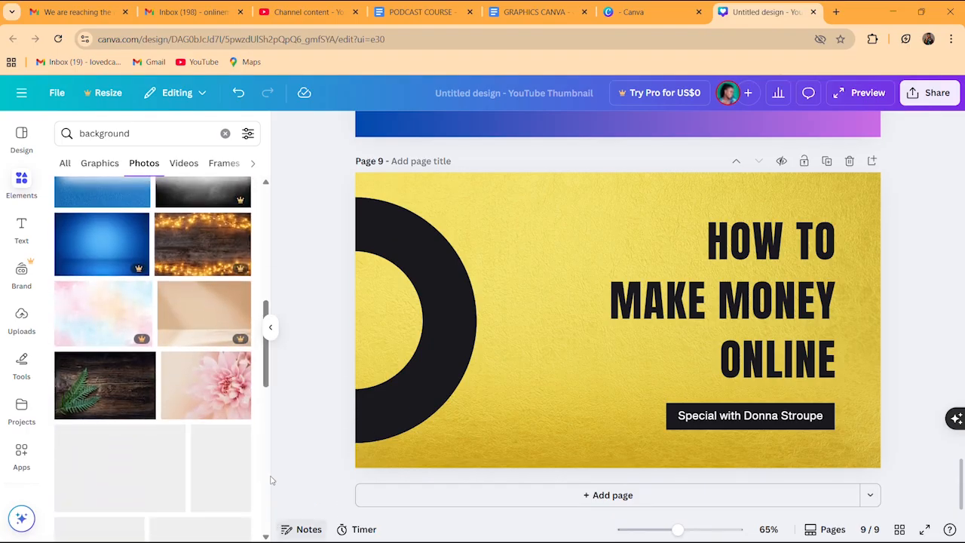
scroll(265, 373, down, 2)
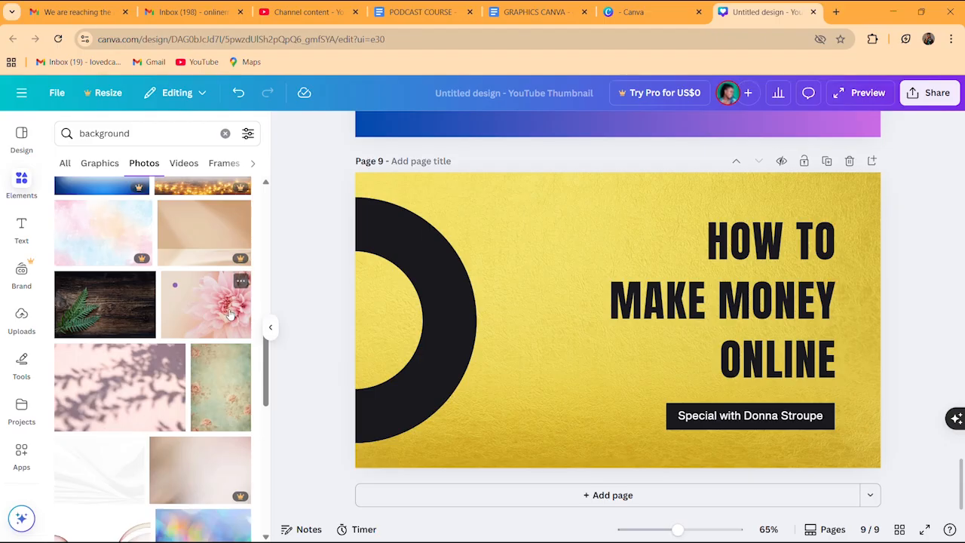
drag(266, 384, 266, 436)
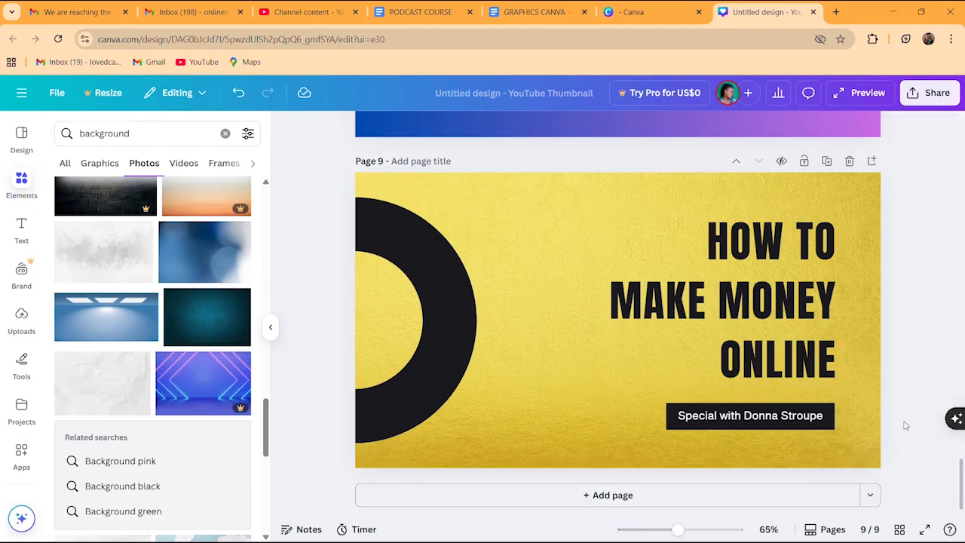
drag(961, 473, 961, 125)
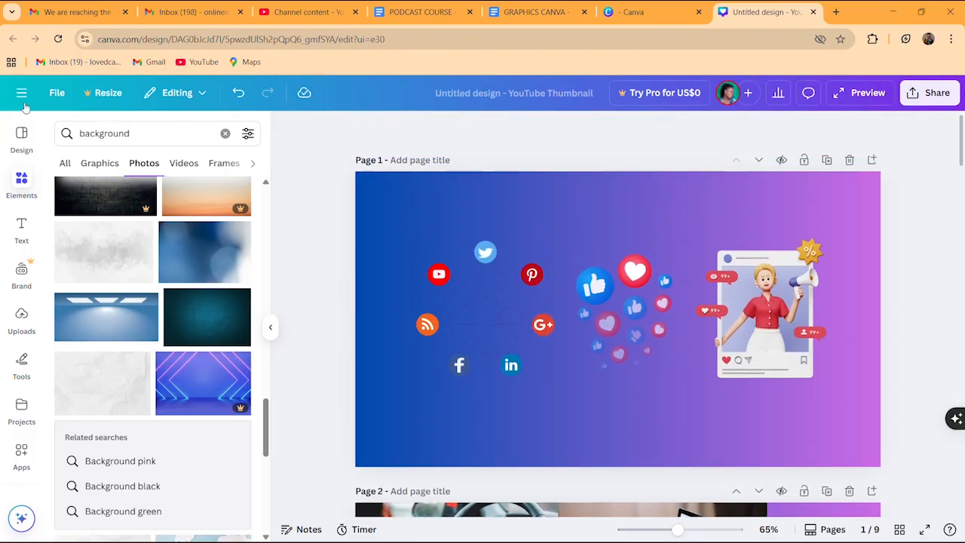
Clear the background search, return the side panel to Design, and bring up Canva's main menu
click(225, 135)
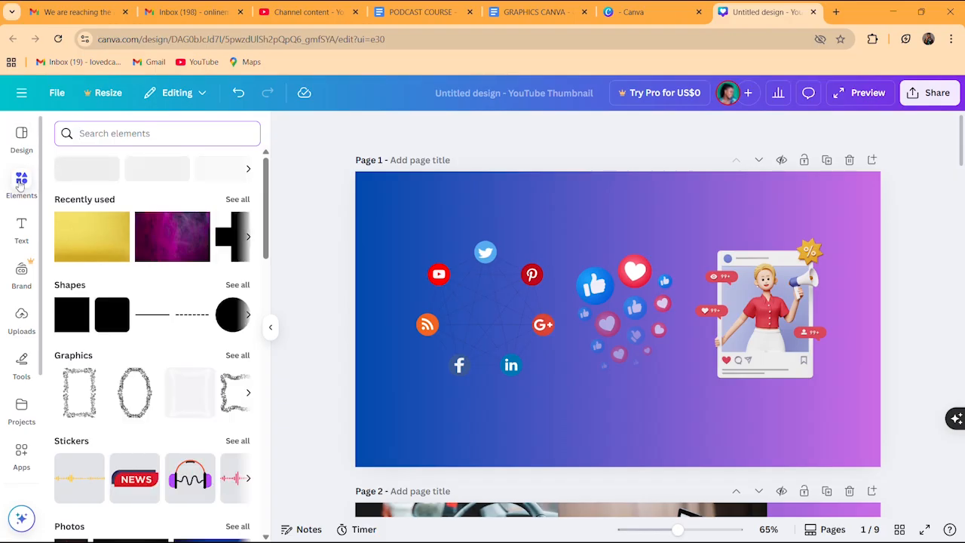
click(23, 139)
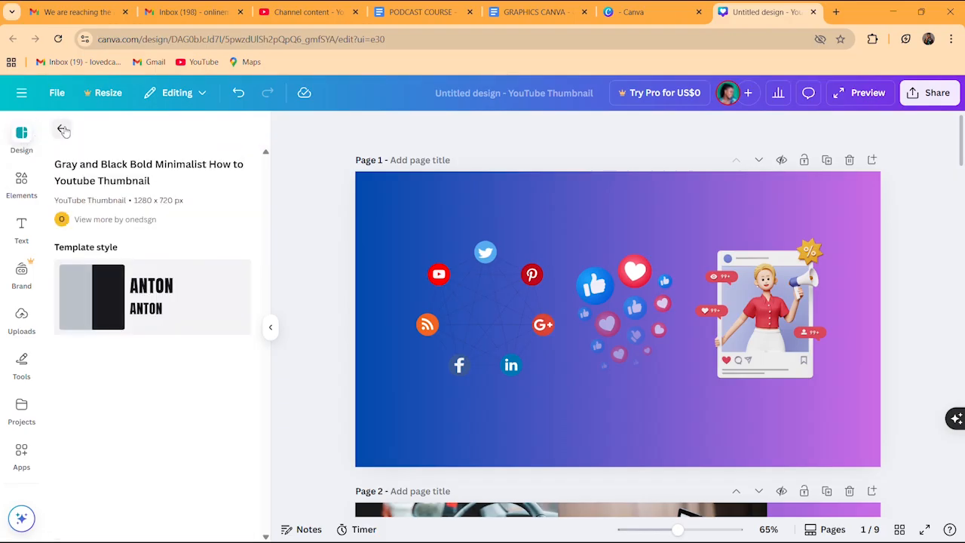
click(63, 130)
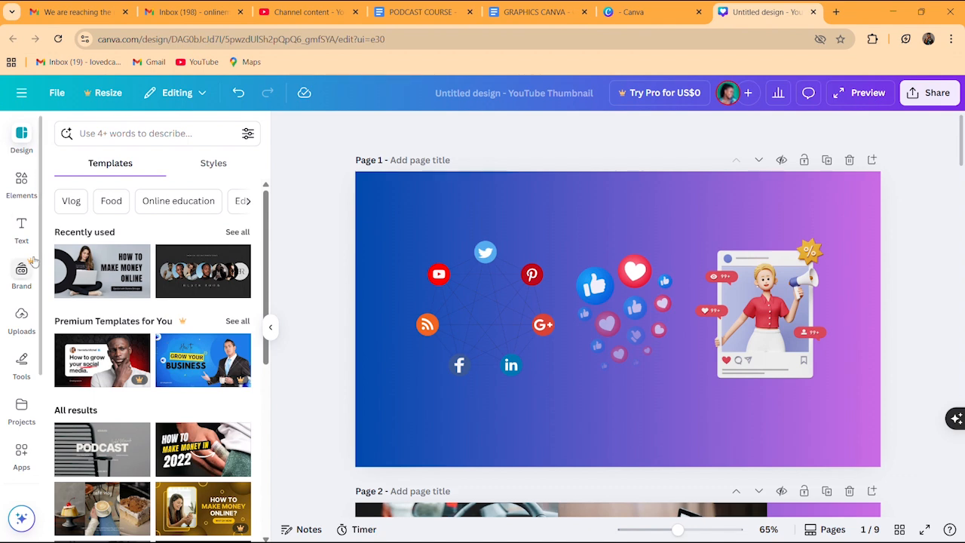
click(25, 140)
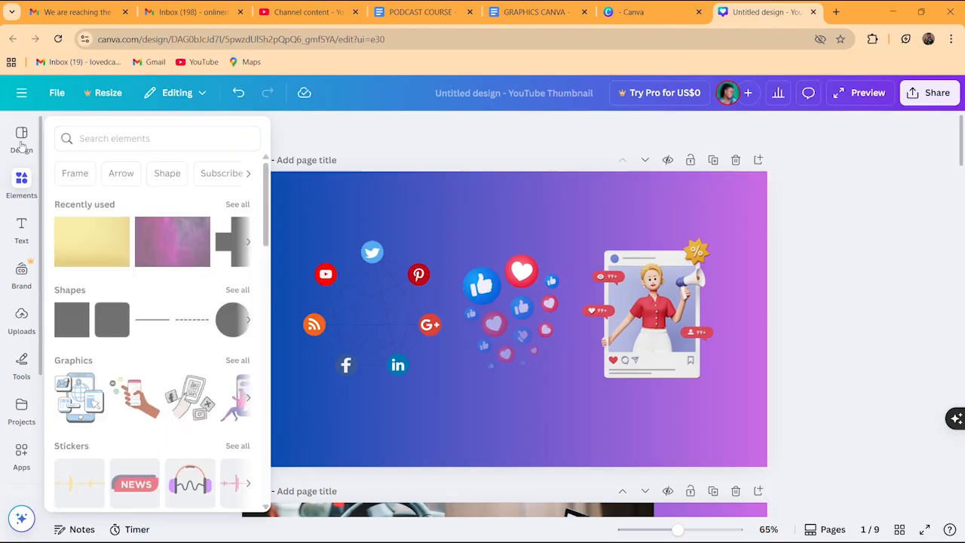
click(23, 141)
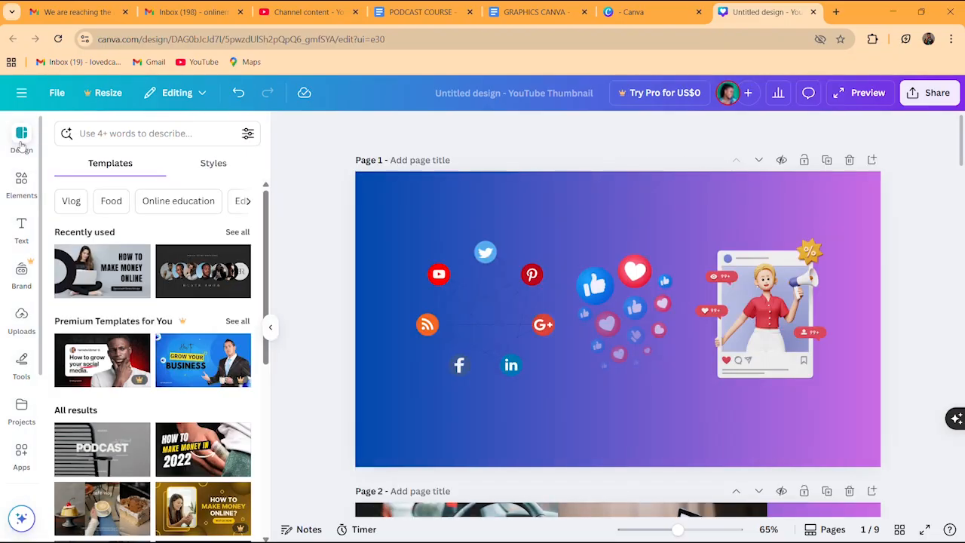
click(21, 92)
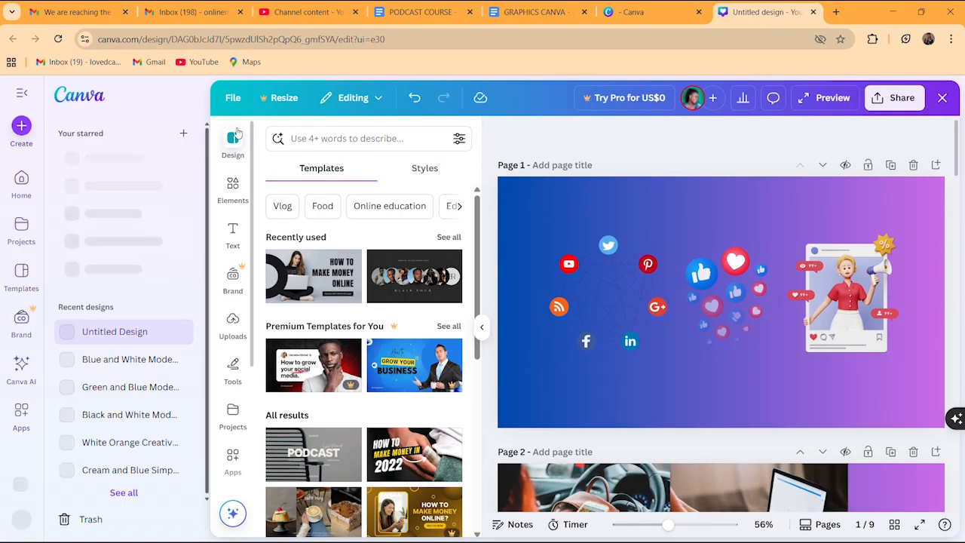
Go to Canva's home page and scroll through Recent designs to find Untitled Design
click(20, 179)
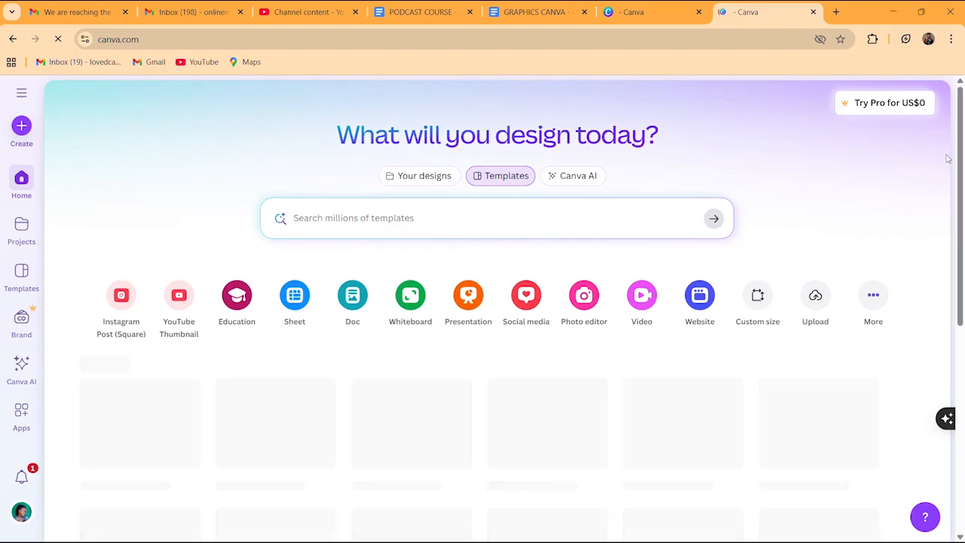
scroll(963, 191, down, 1)
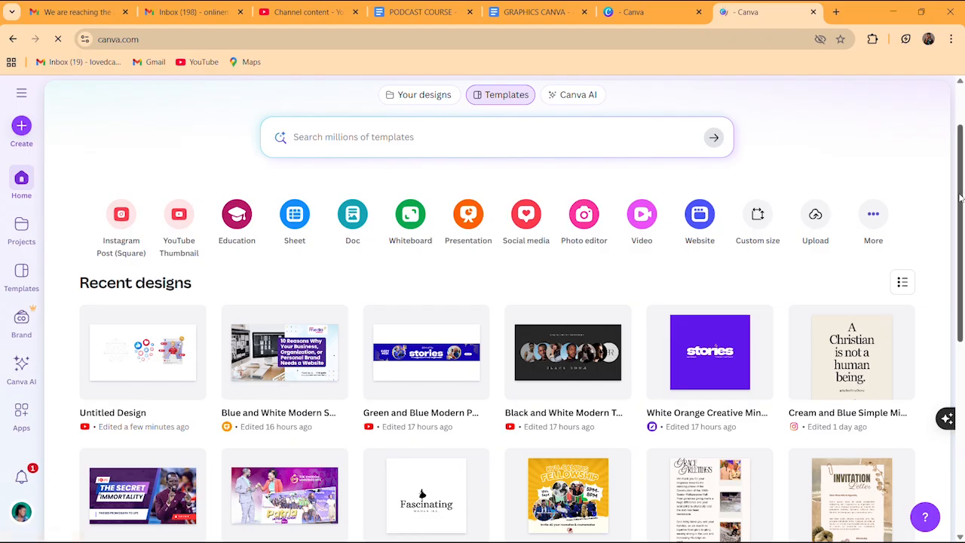
drag(960, 198, 958, 340)
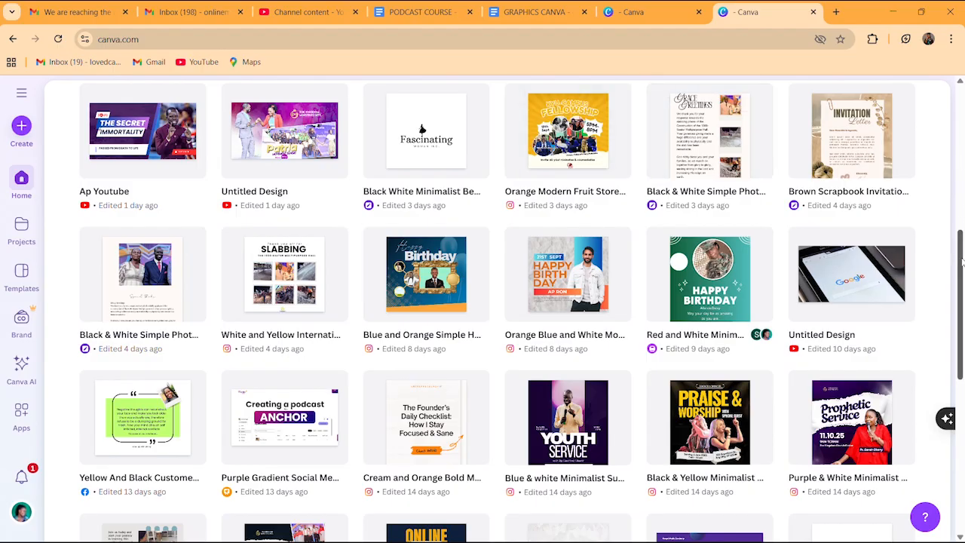
drag(962, 260, 963, 130)
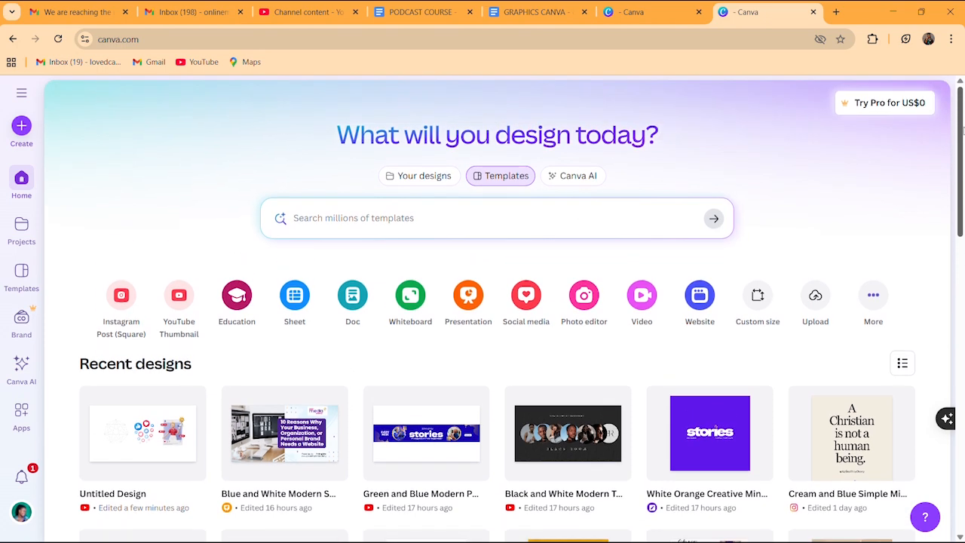